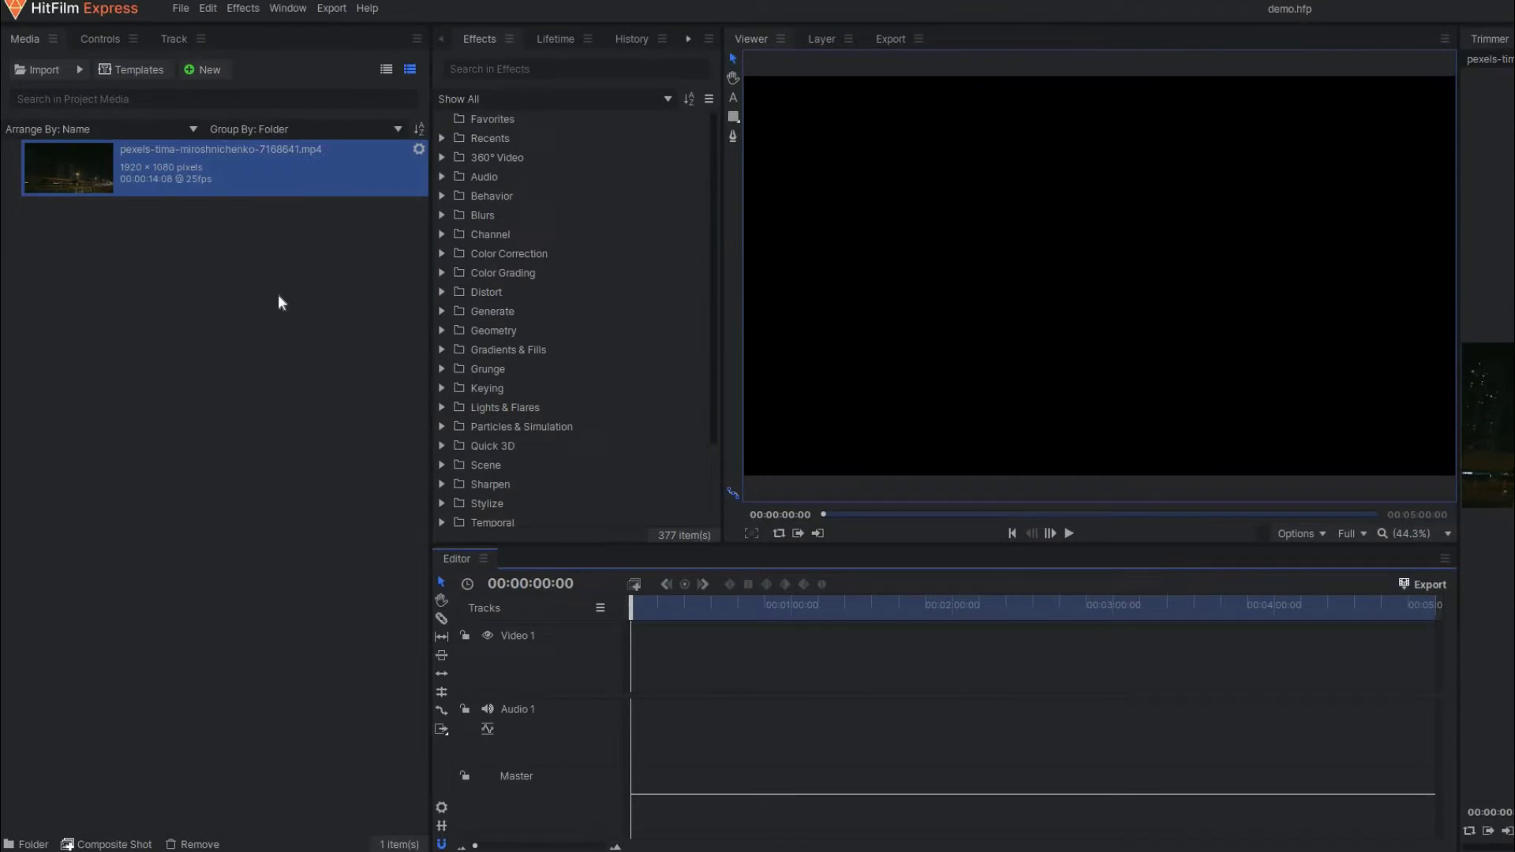
# Create a new composite shot with a duration of 00:00:05:00.
pyautogui.click(207, 69)
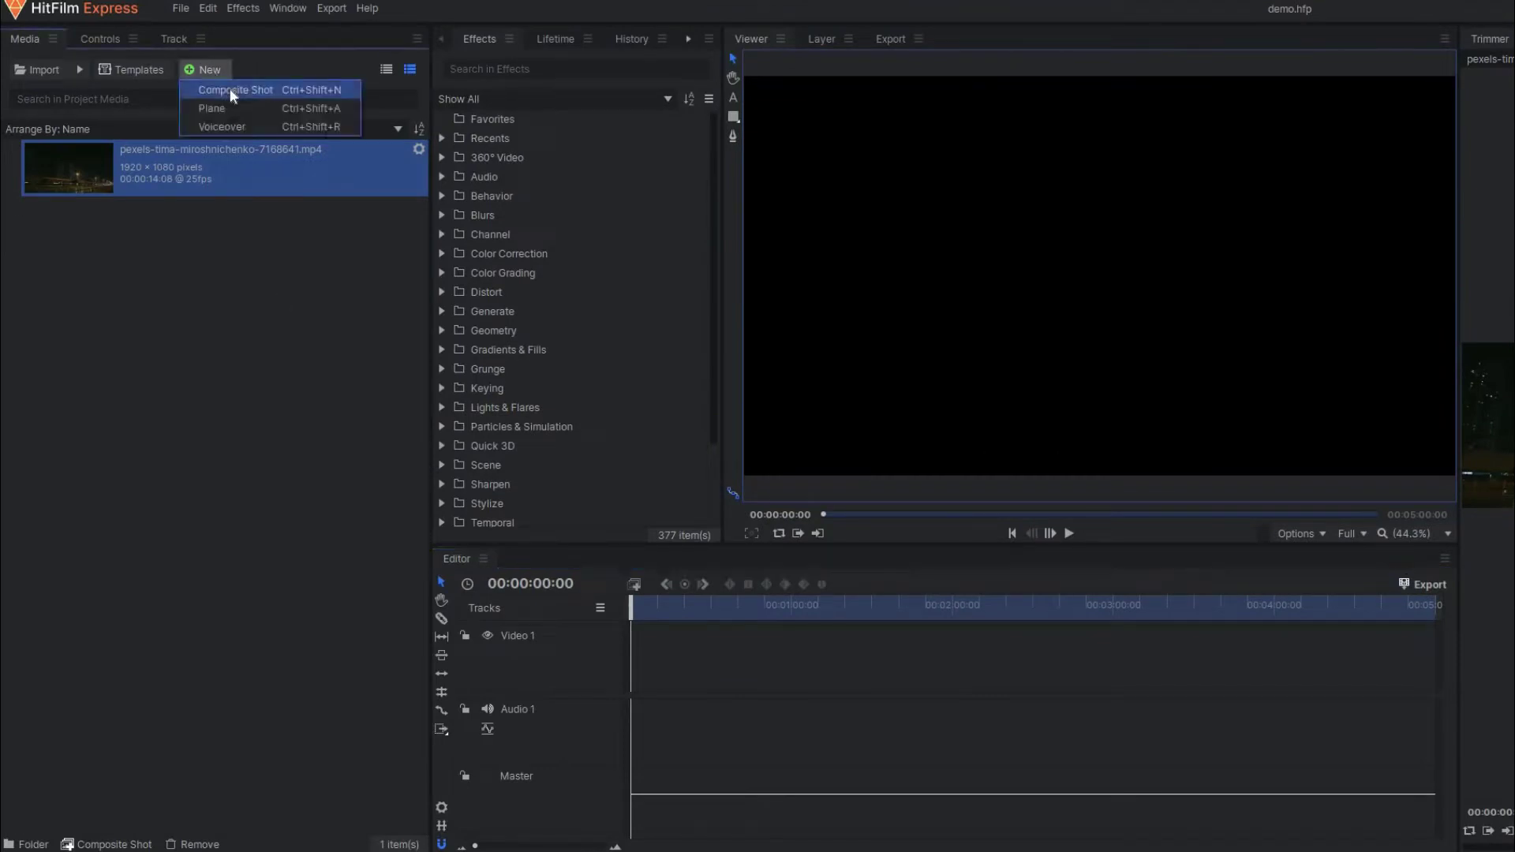
pyautogui.press('Return')
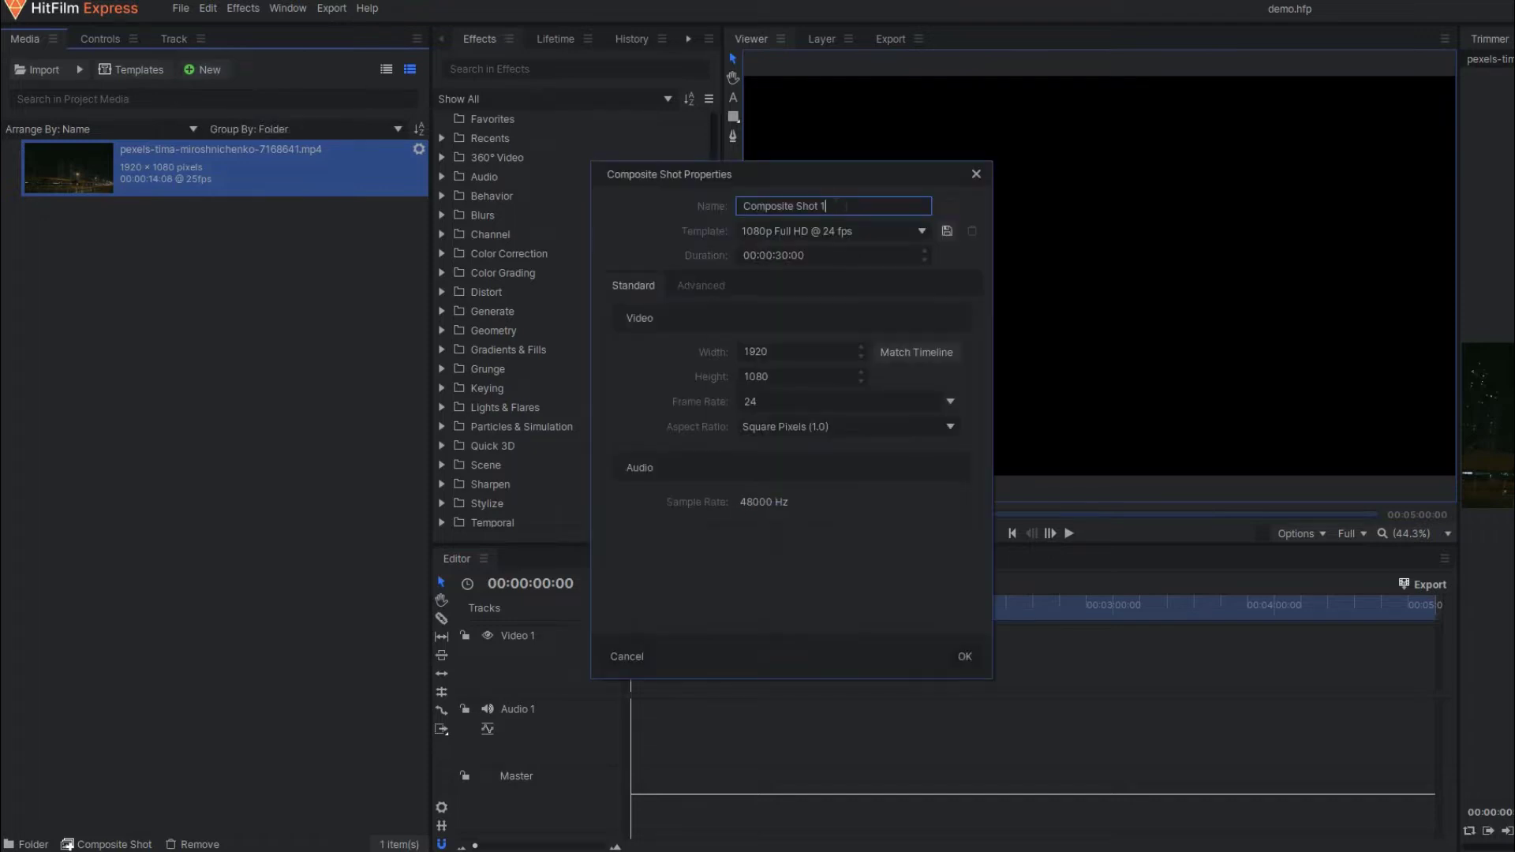
pyautogui.click(827, 264)
pyautogui.click(827, 263)
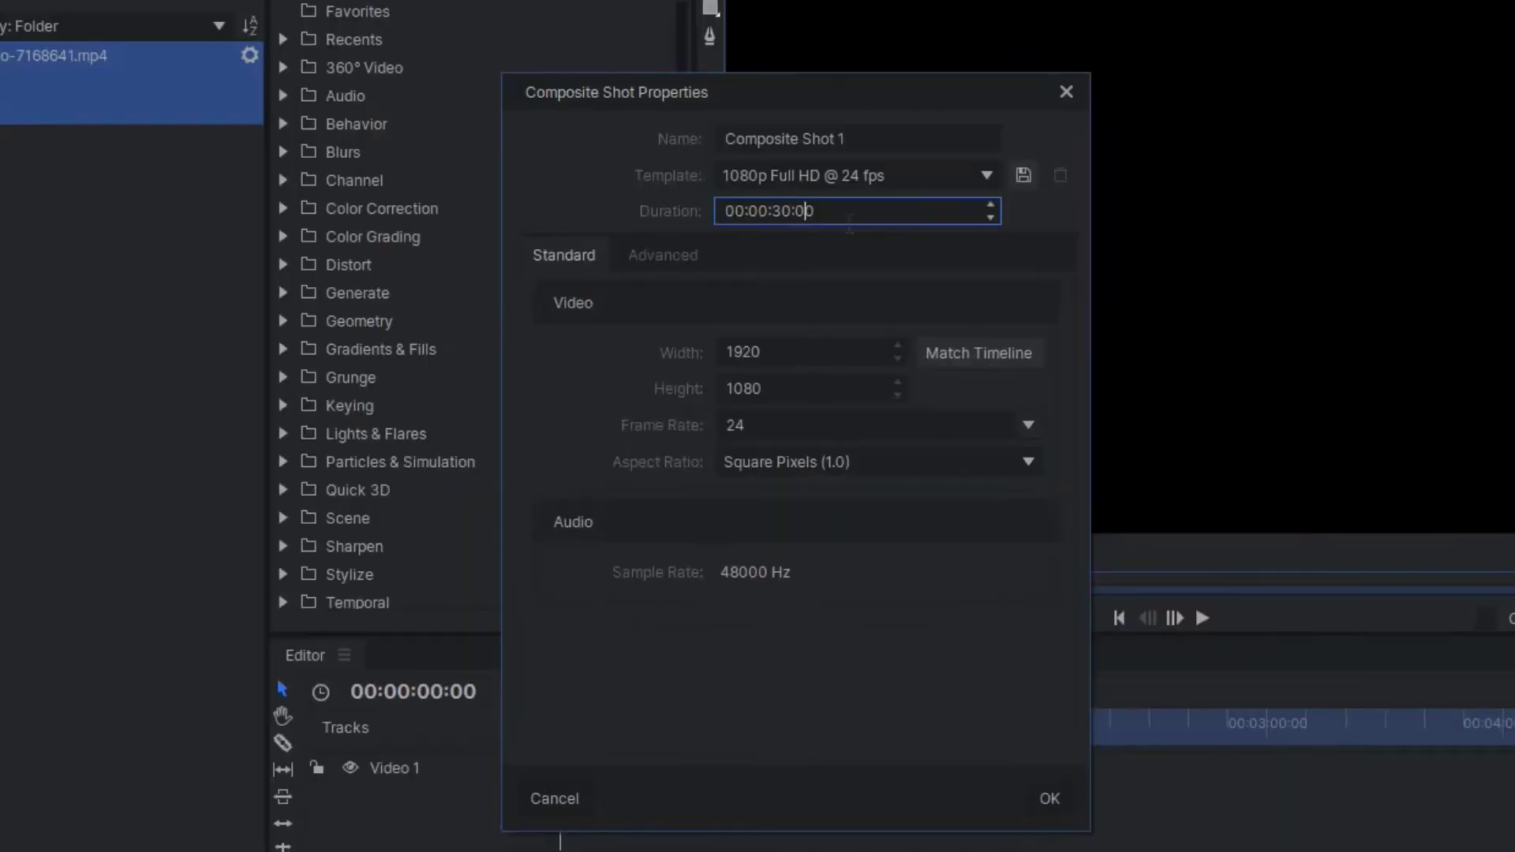
pyautogui.press('BackSpace')
pyautogui.press('BackSpace')
pyautogui.write('05')
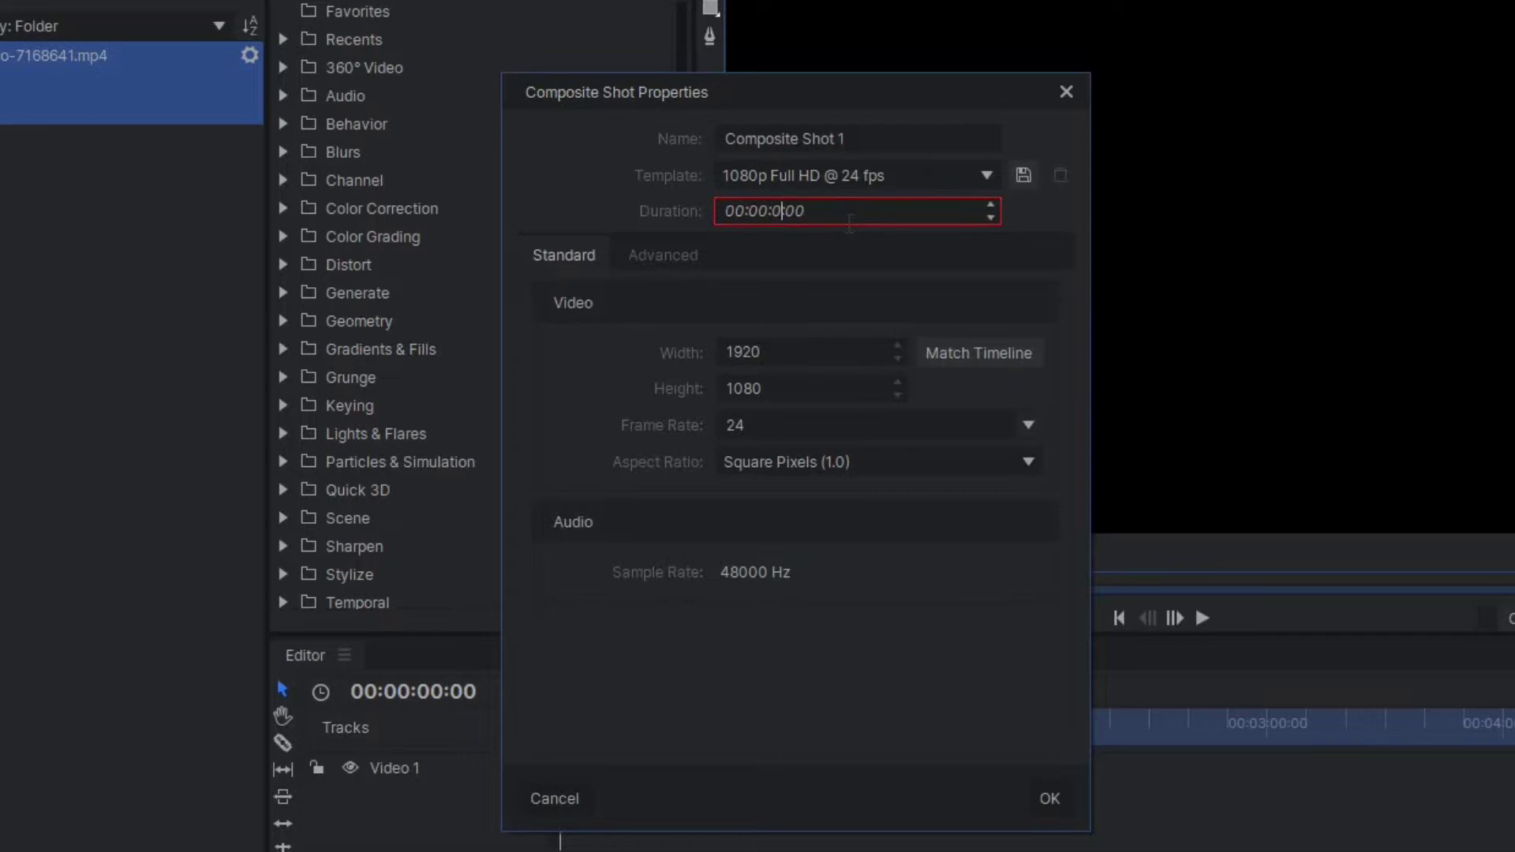
pyautogui.press('Return')
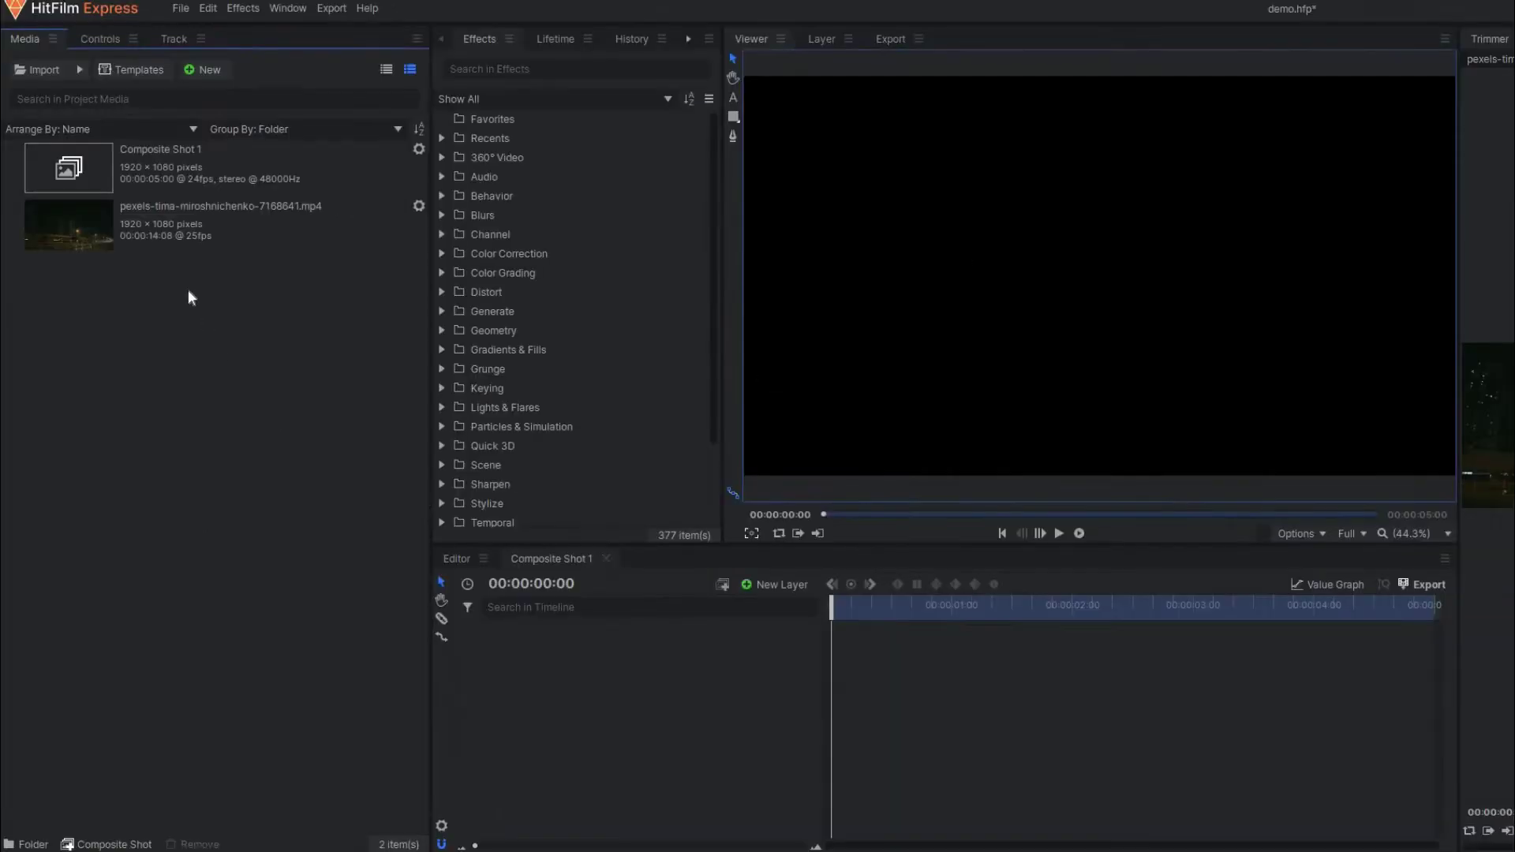
# Place the night city clip on the composite shot timeline and duplicate its layer.
pyautogui.moveTo(221, 225); pyautogui.dragTo(829, 632)
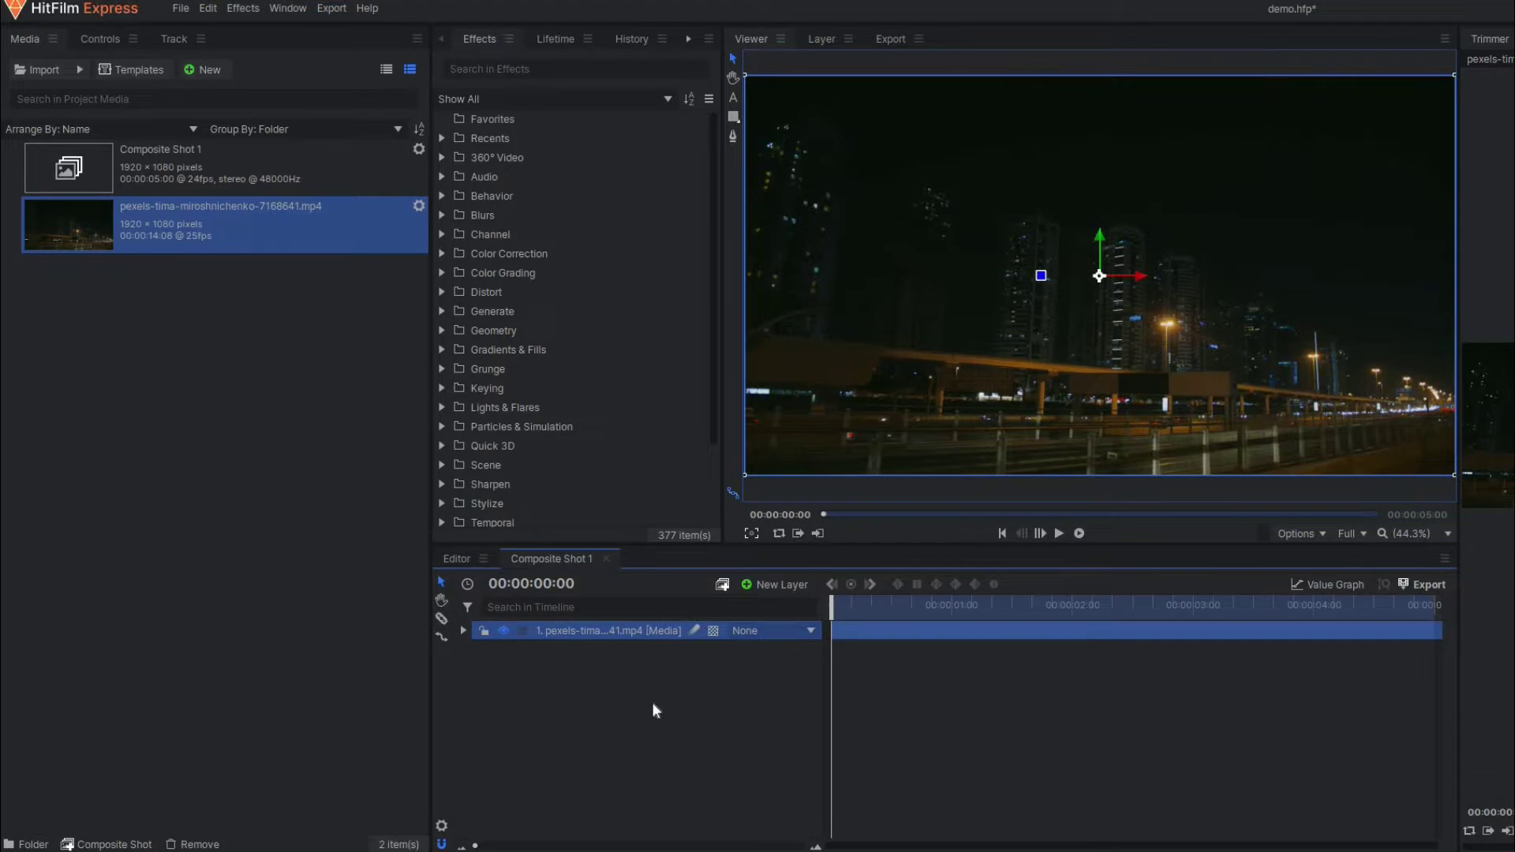
pyautogui.click(619, 653)
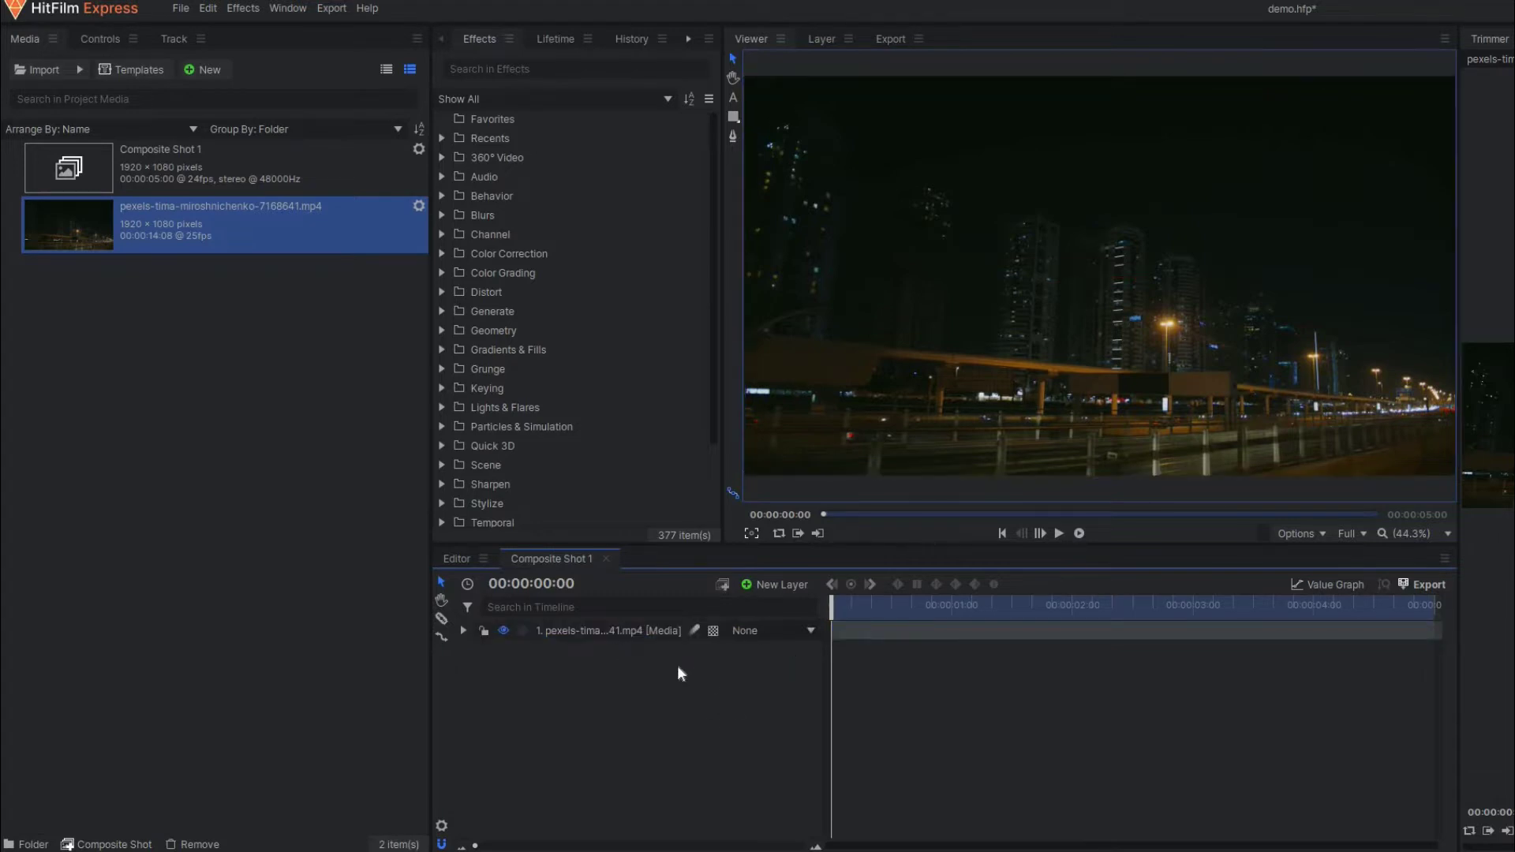
pyautogui.click(609, 628)
pyautogui.hotkey('ctrl', 'd')
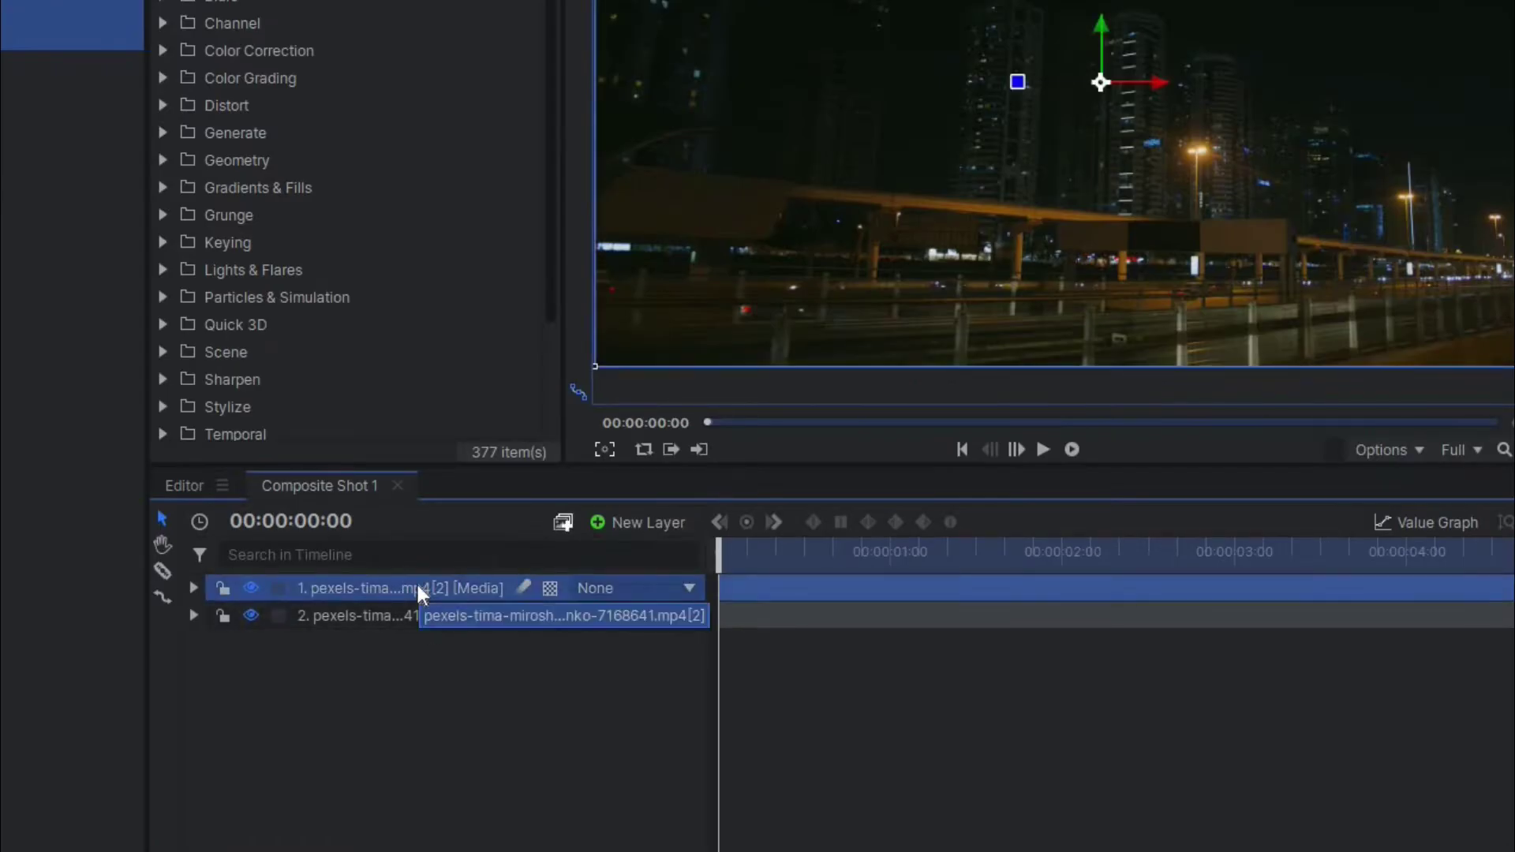
# Rename the upper duplicate layer as "spot light".
pyautogui.doubleClick(416, 586)
pyautogui.write('s')
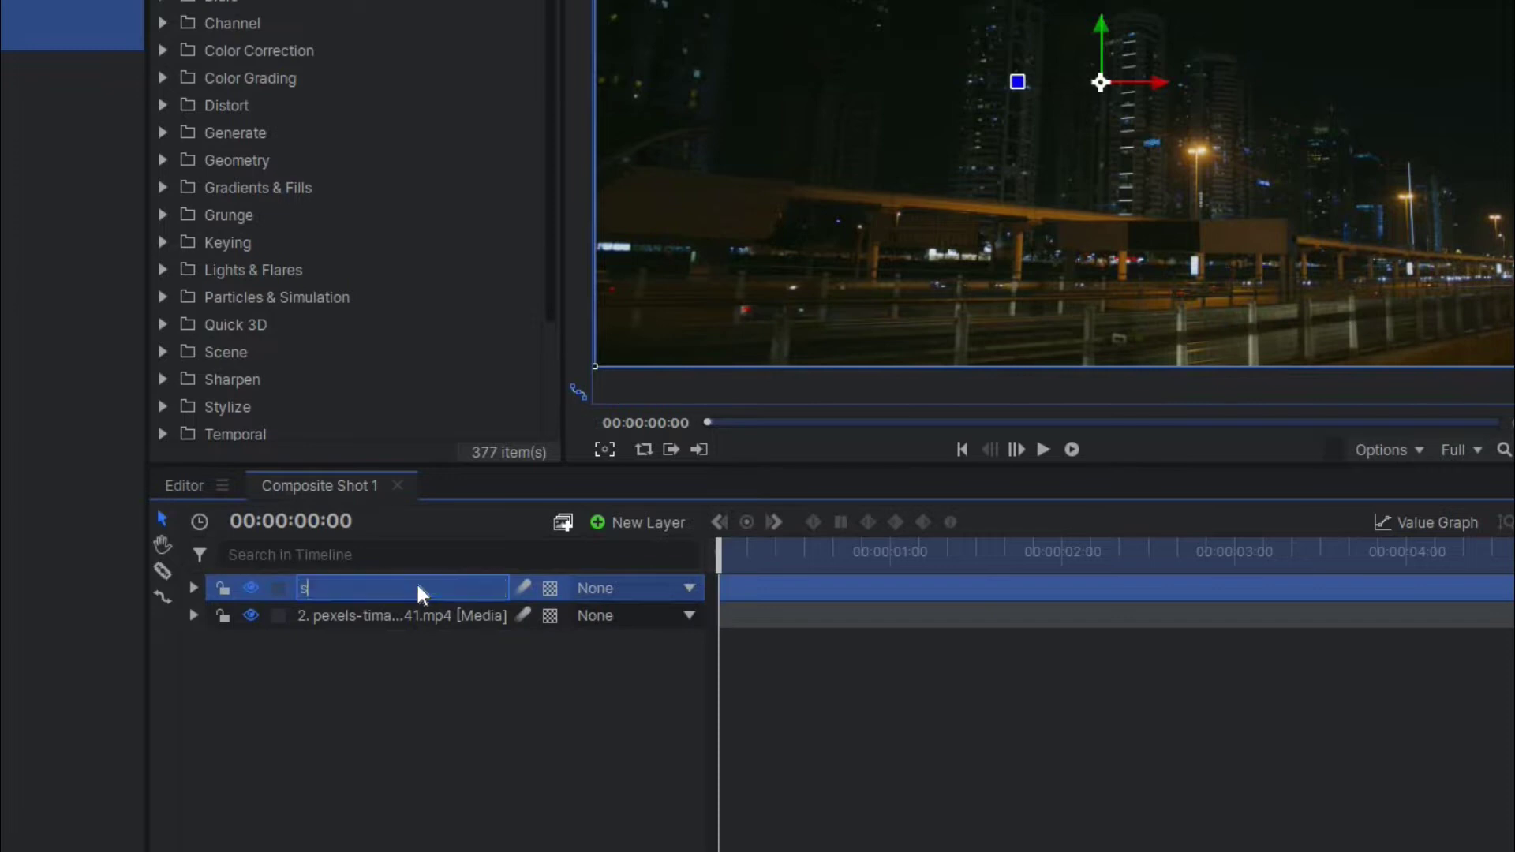
pyautogui.write('pot light')
pyautogui.press('Return')
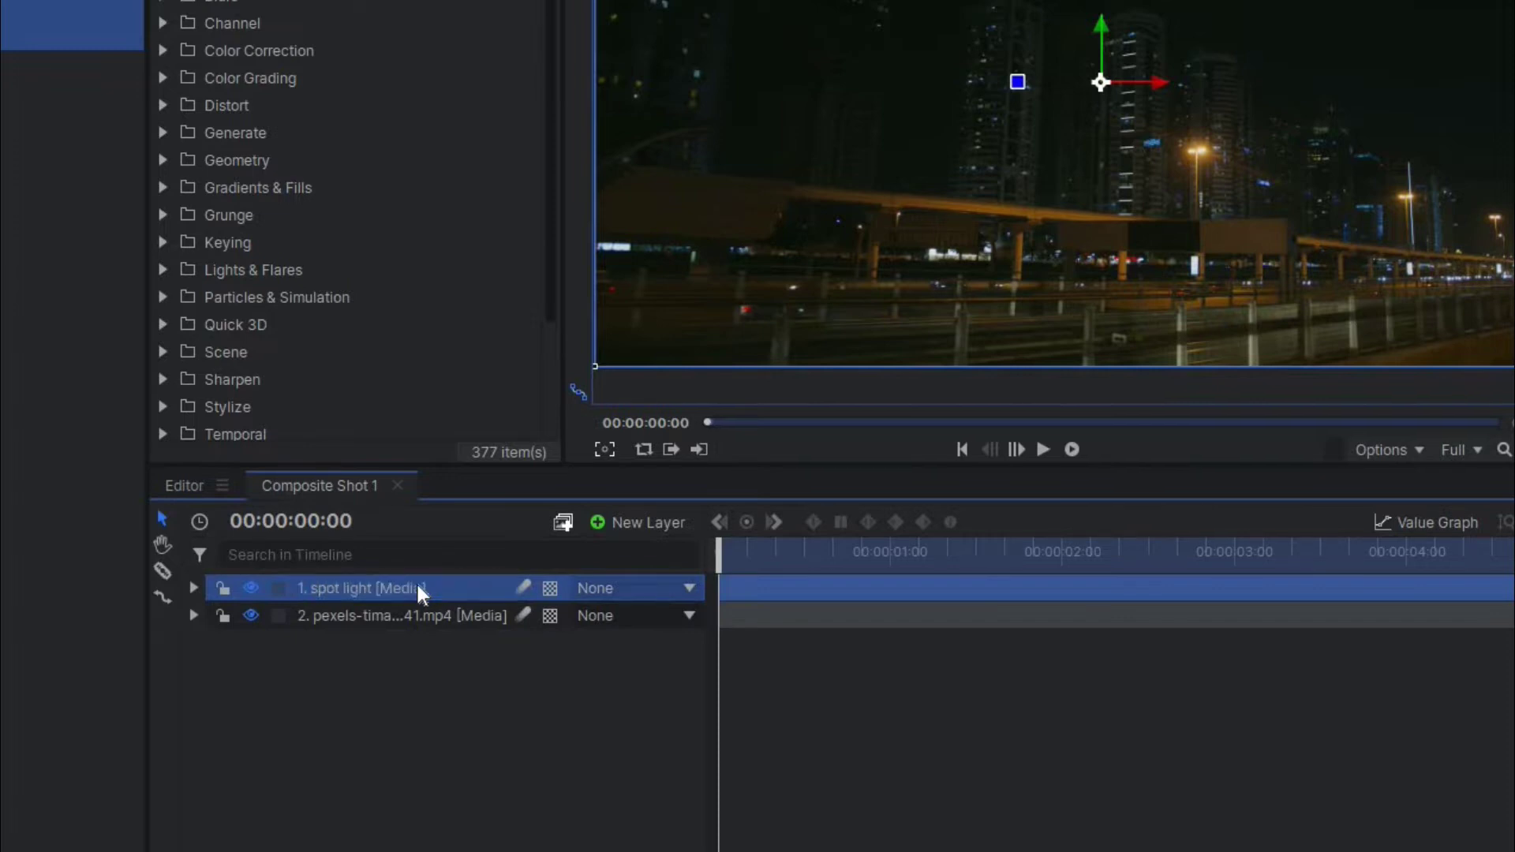
# Hide the original clip layer and draw an ellipse mask over the overpass on the spot light layer.
pyautogui.click(372, 614)
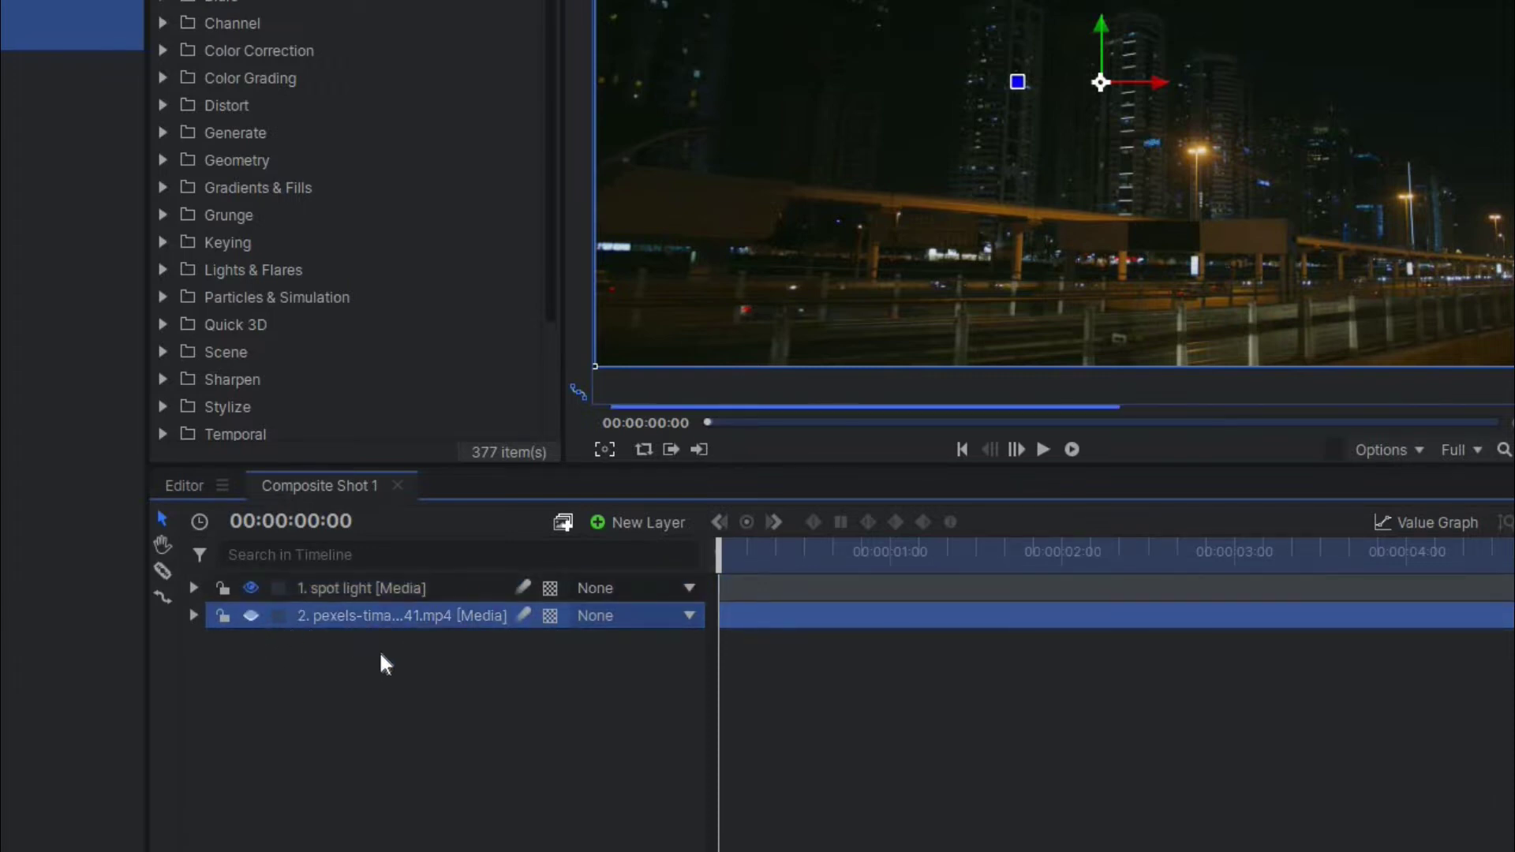
pyautogui.click(355, 585)
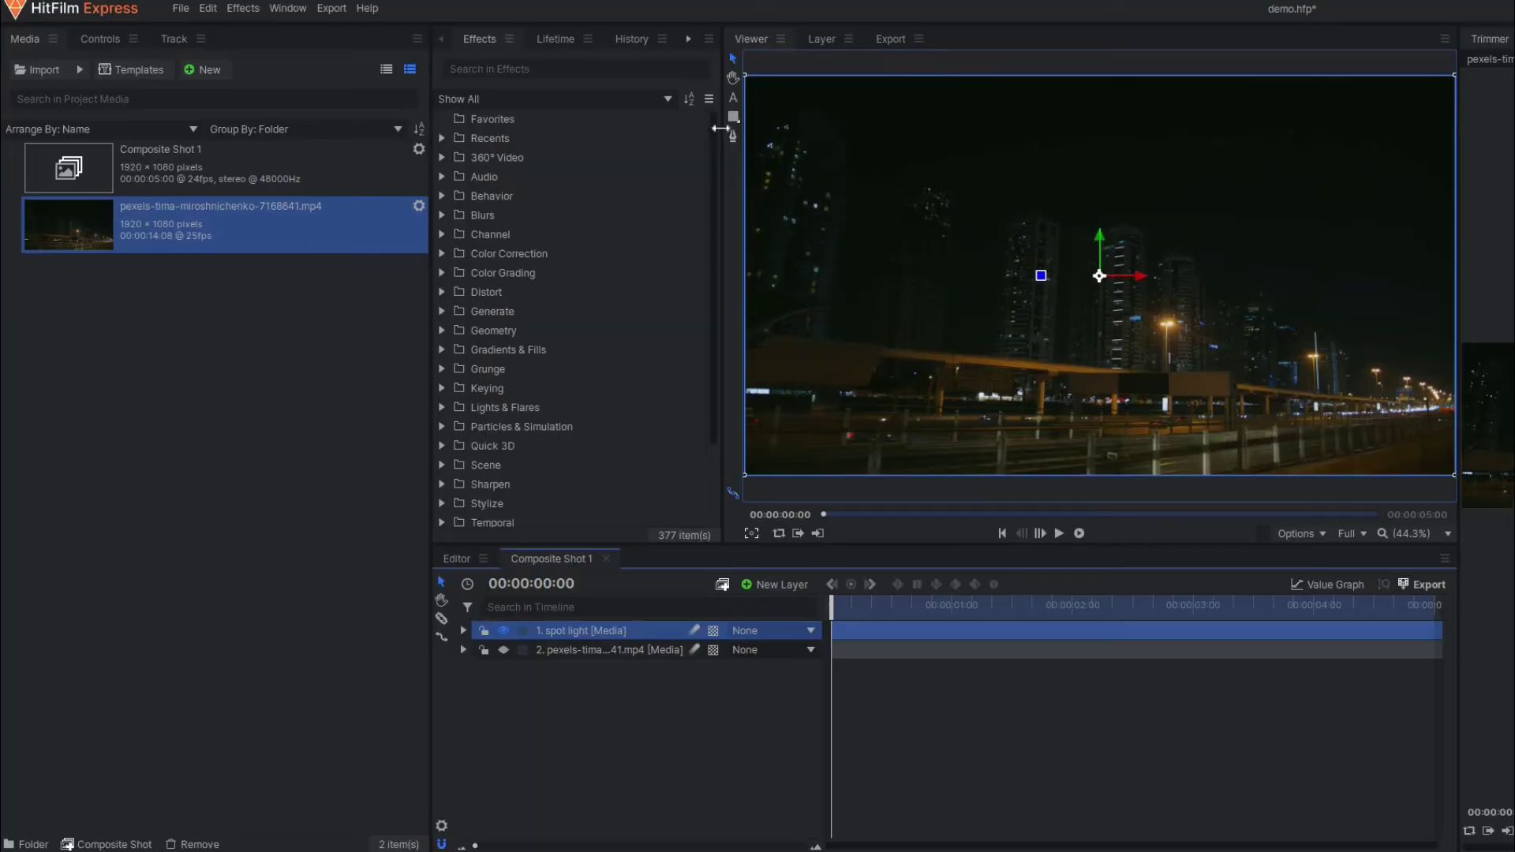
pyautogui.click(732, 117)
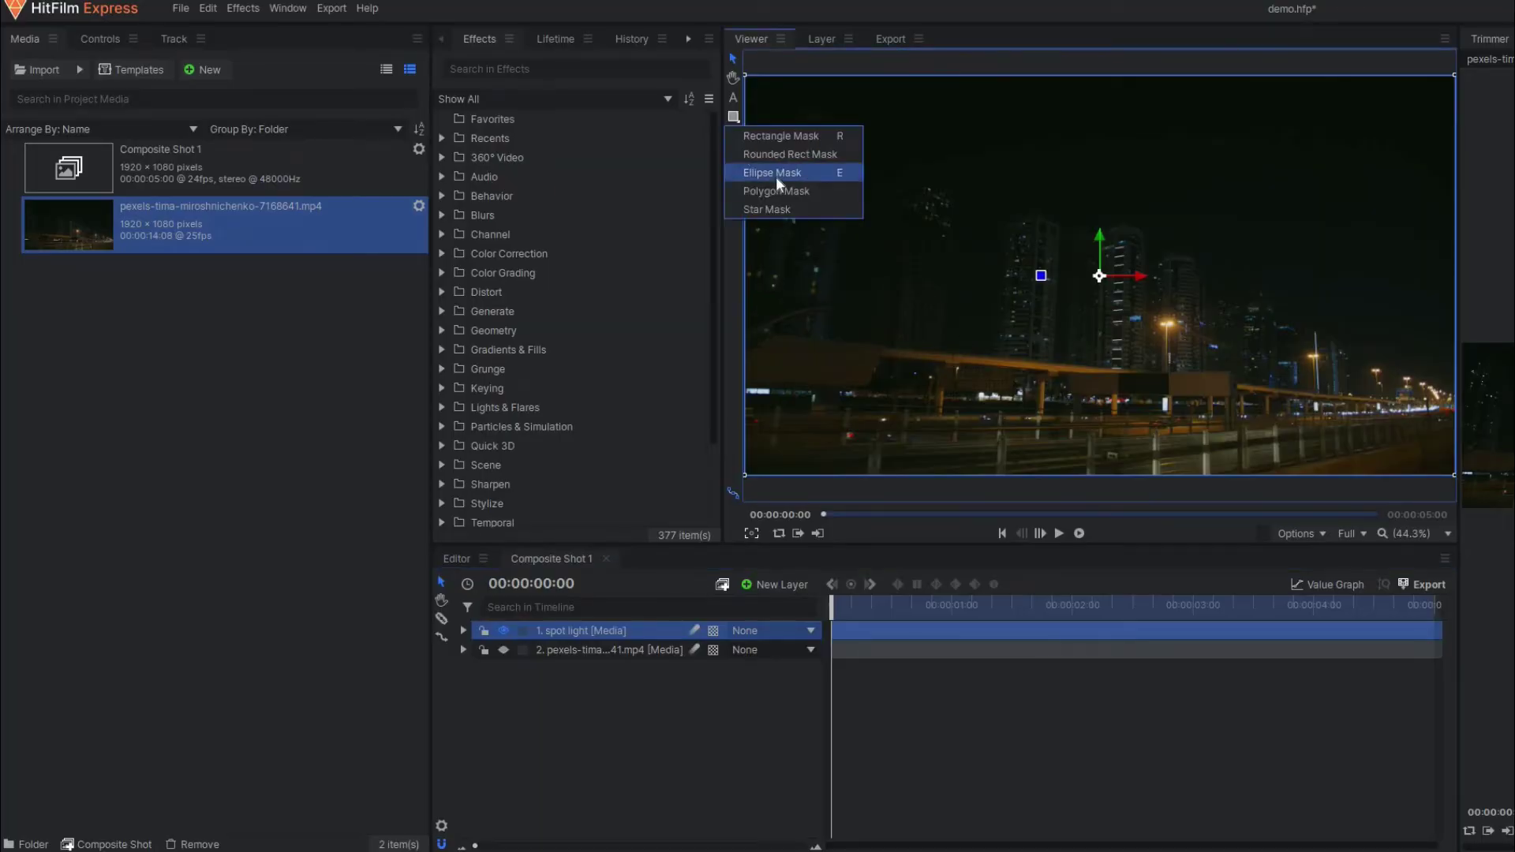
pyautogui.click(774, 175)
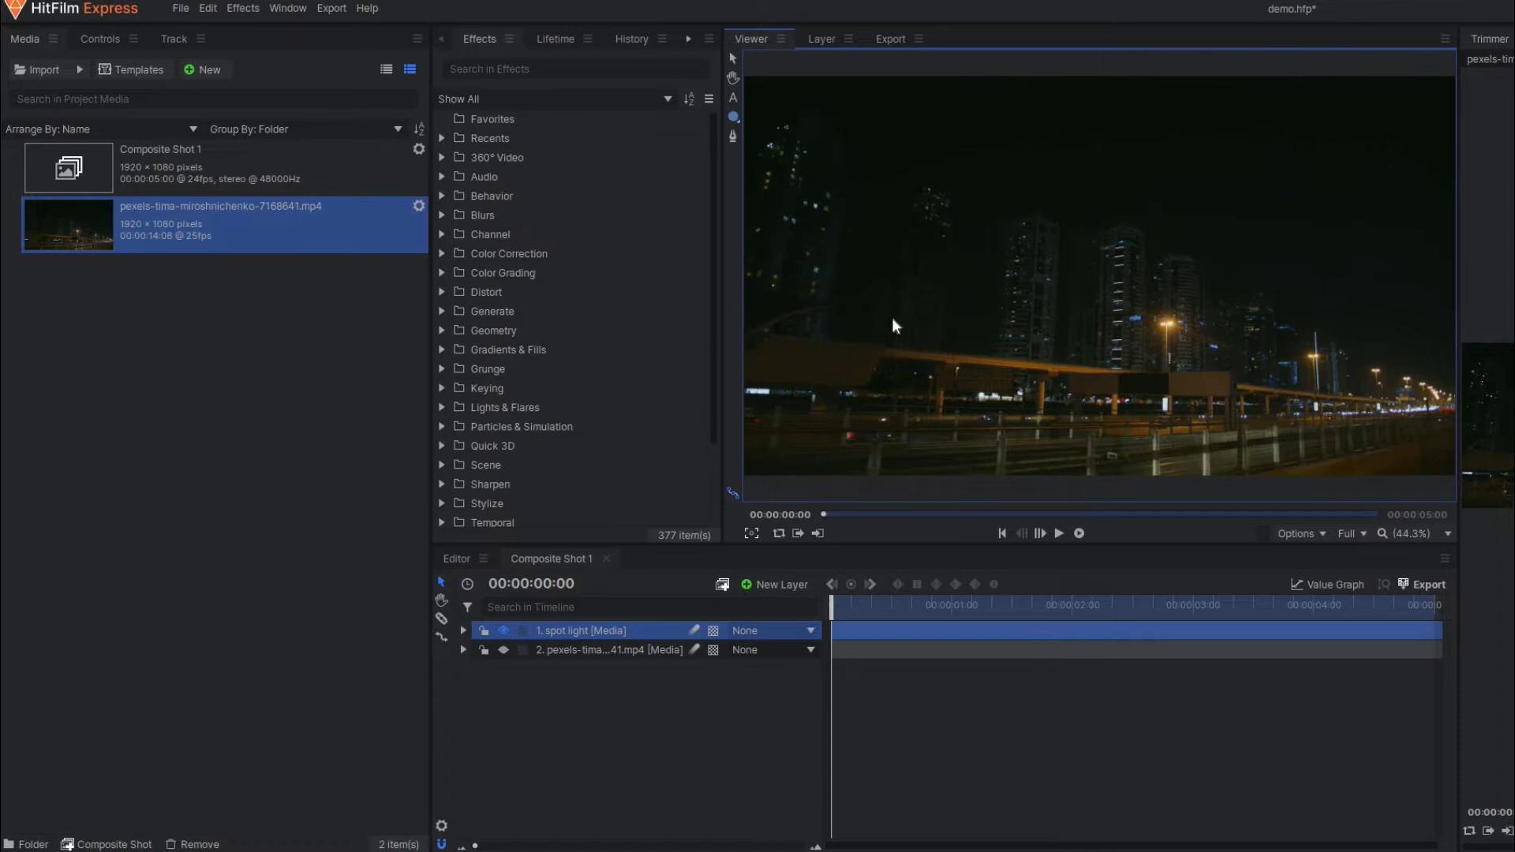
pyautogui.moveTo(877, 311); pyautogui.dragTo(1022, 443)
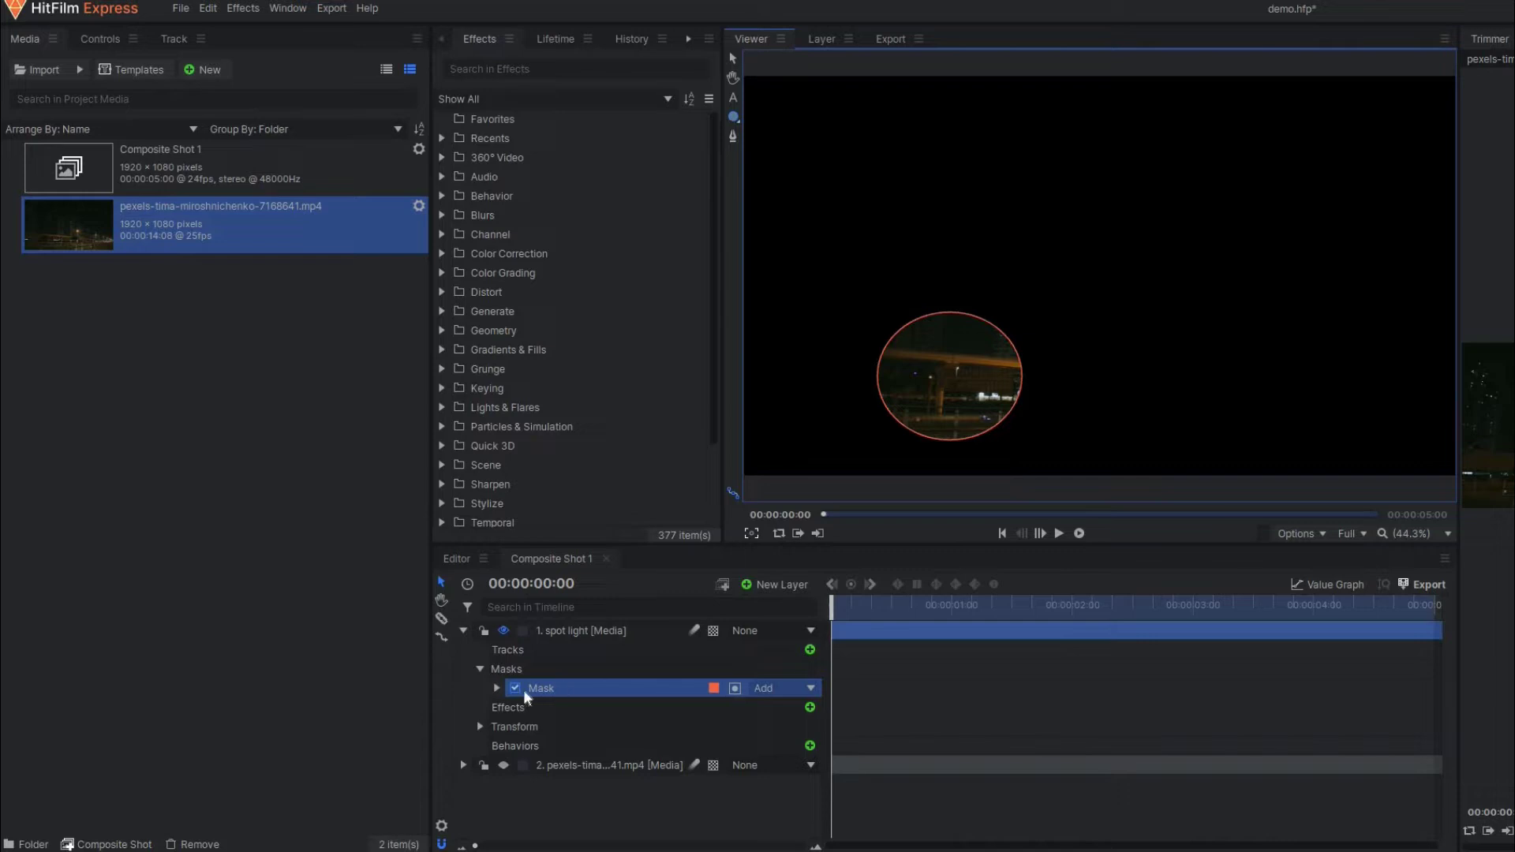
# Set the ellipse mask's feather strength to 19 px and make the original clip layer visible again.
pyautogui.click(496, 688)
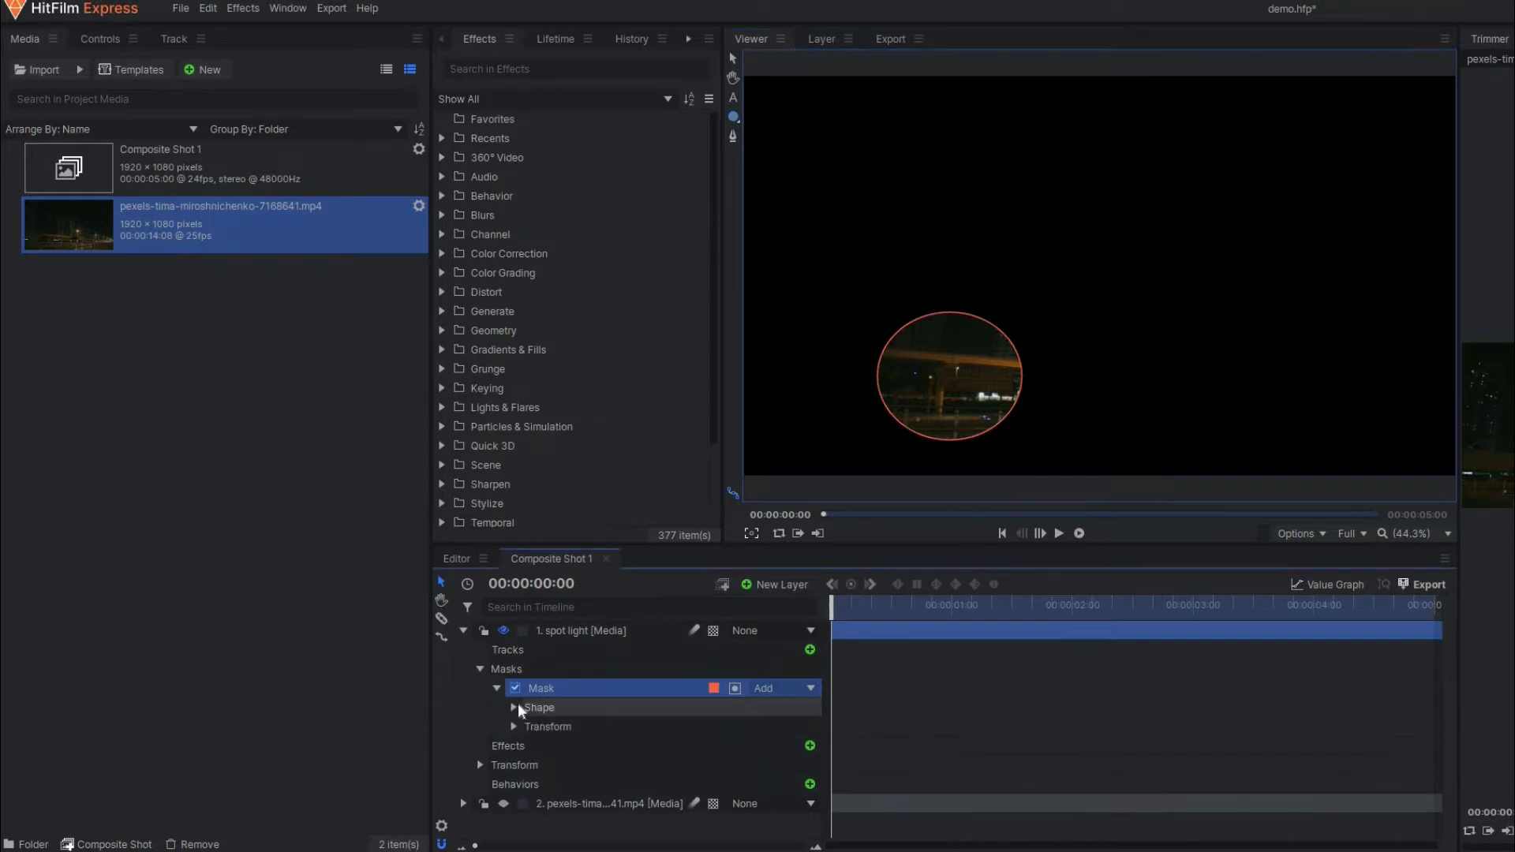
pyautogui.click(509, 707)
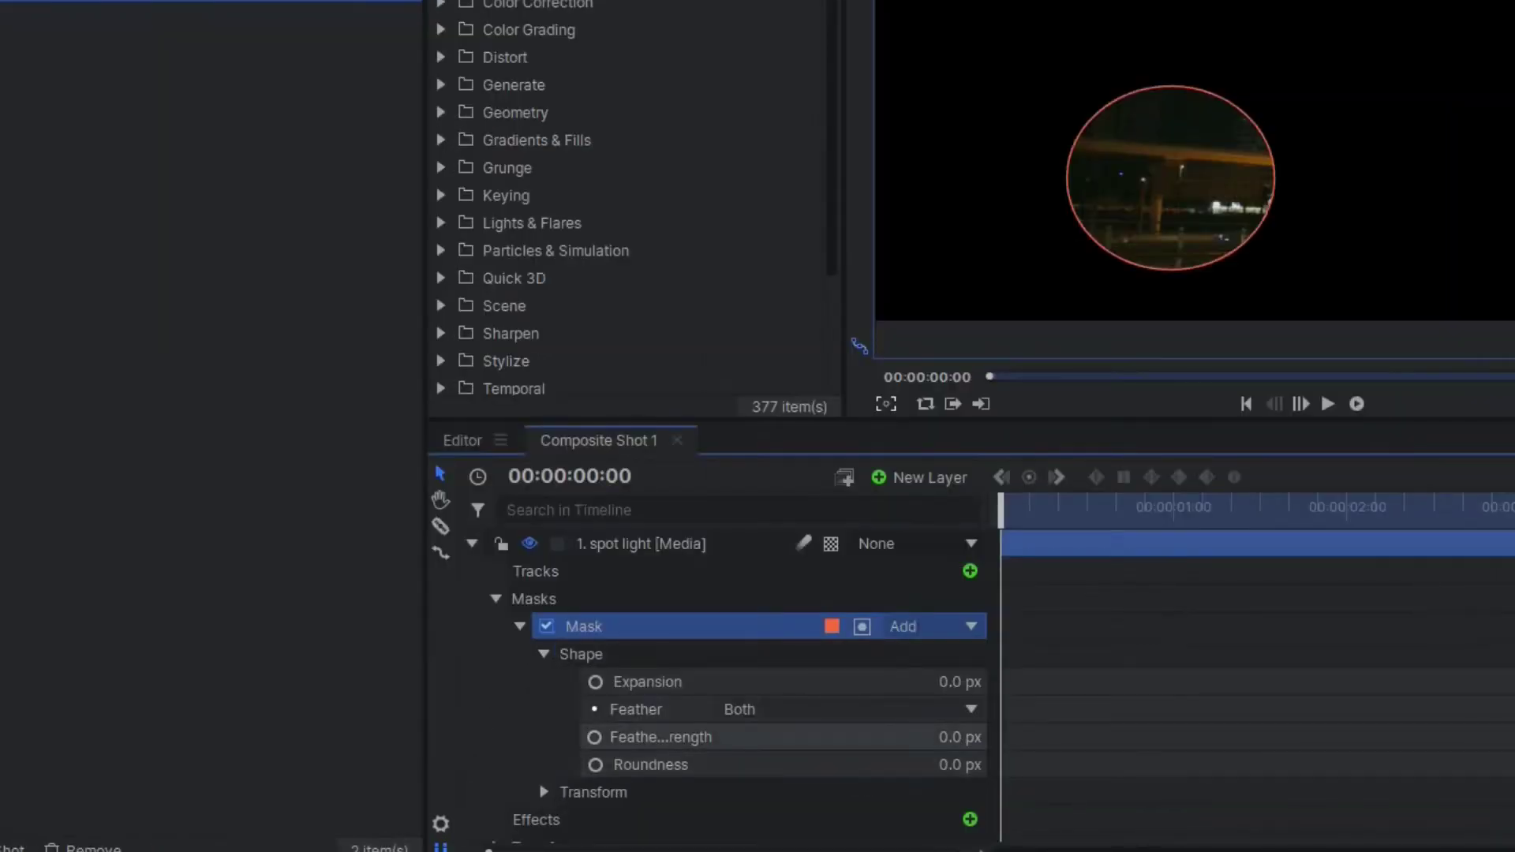
pyautogui.moveTo(953, 737); pyautogui.dragTo(968, 737)
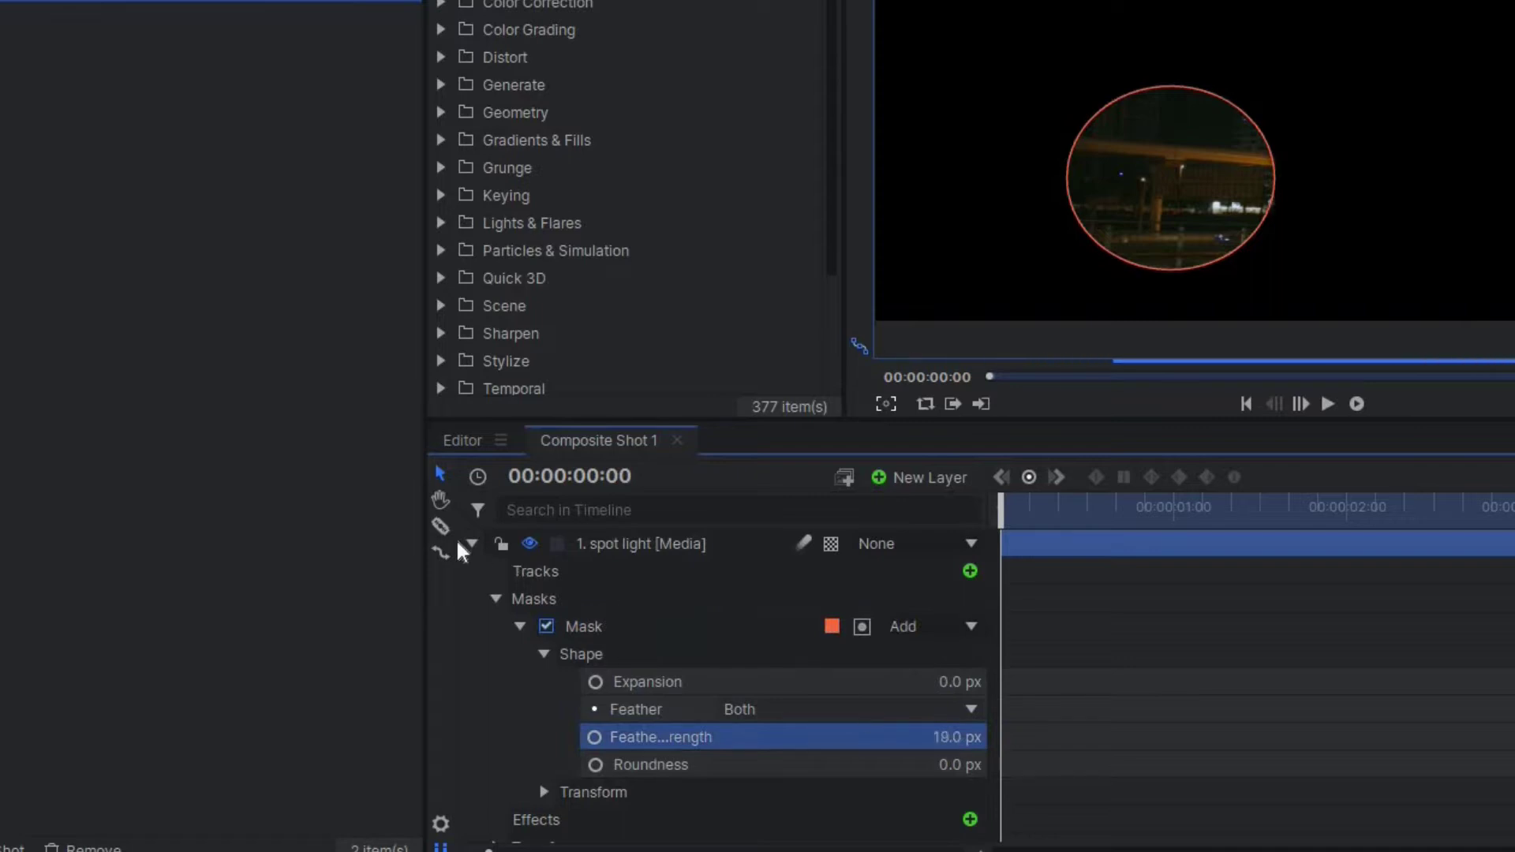
pyautogui.click(470, 543)
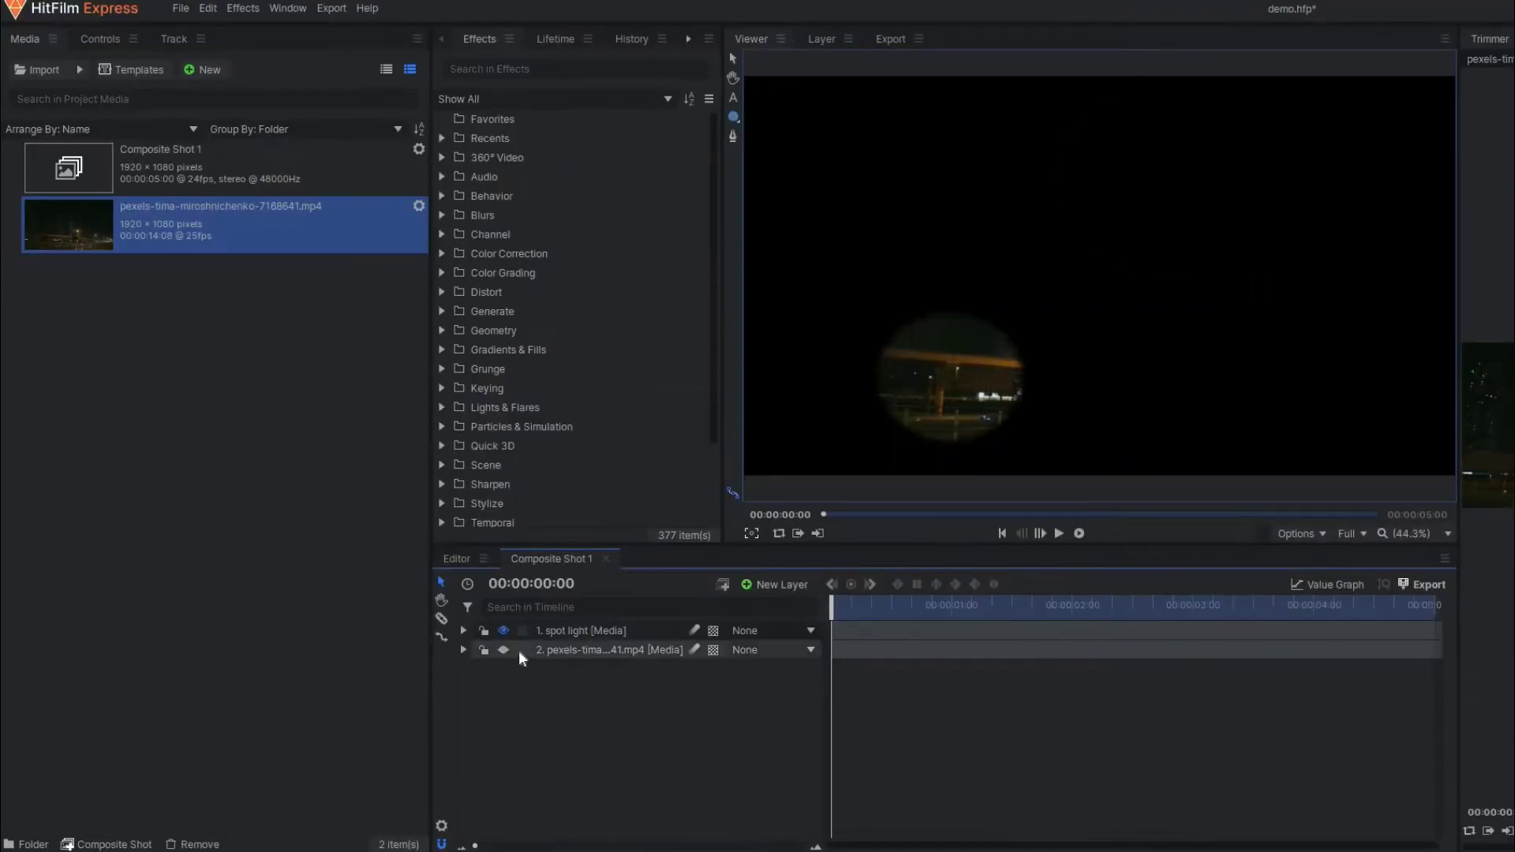
pyautogui.click(503, 649)
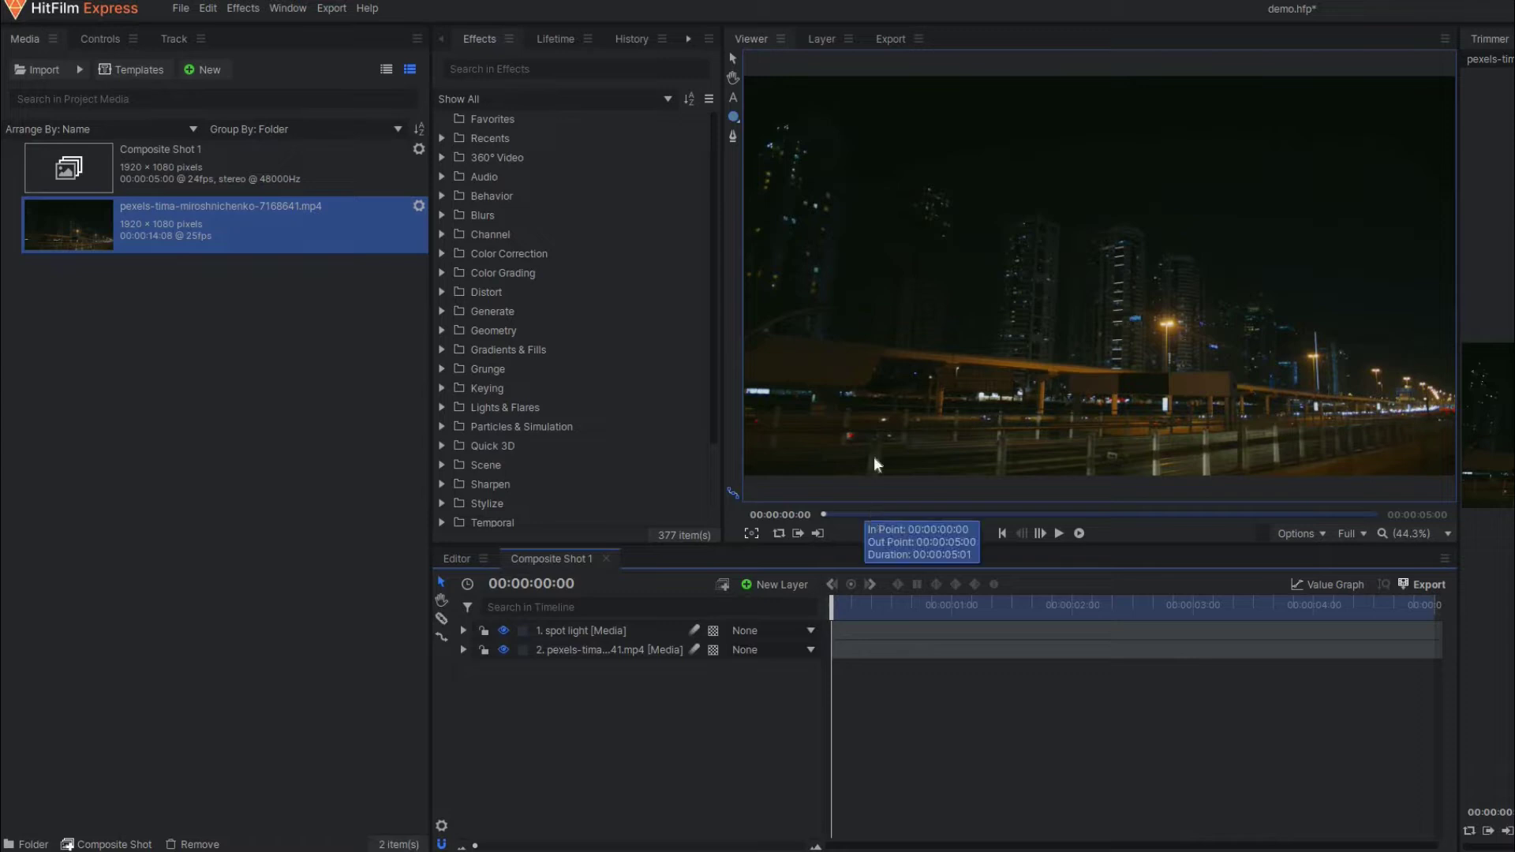
# Search the effects for "bri" and apply Brightness & Contrast to the spot light layer.
pyautogui.click(566, 633)
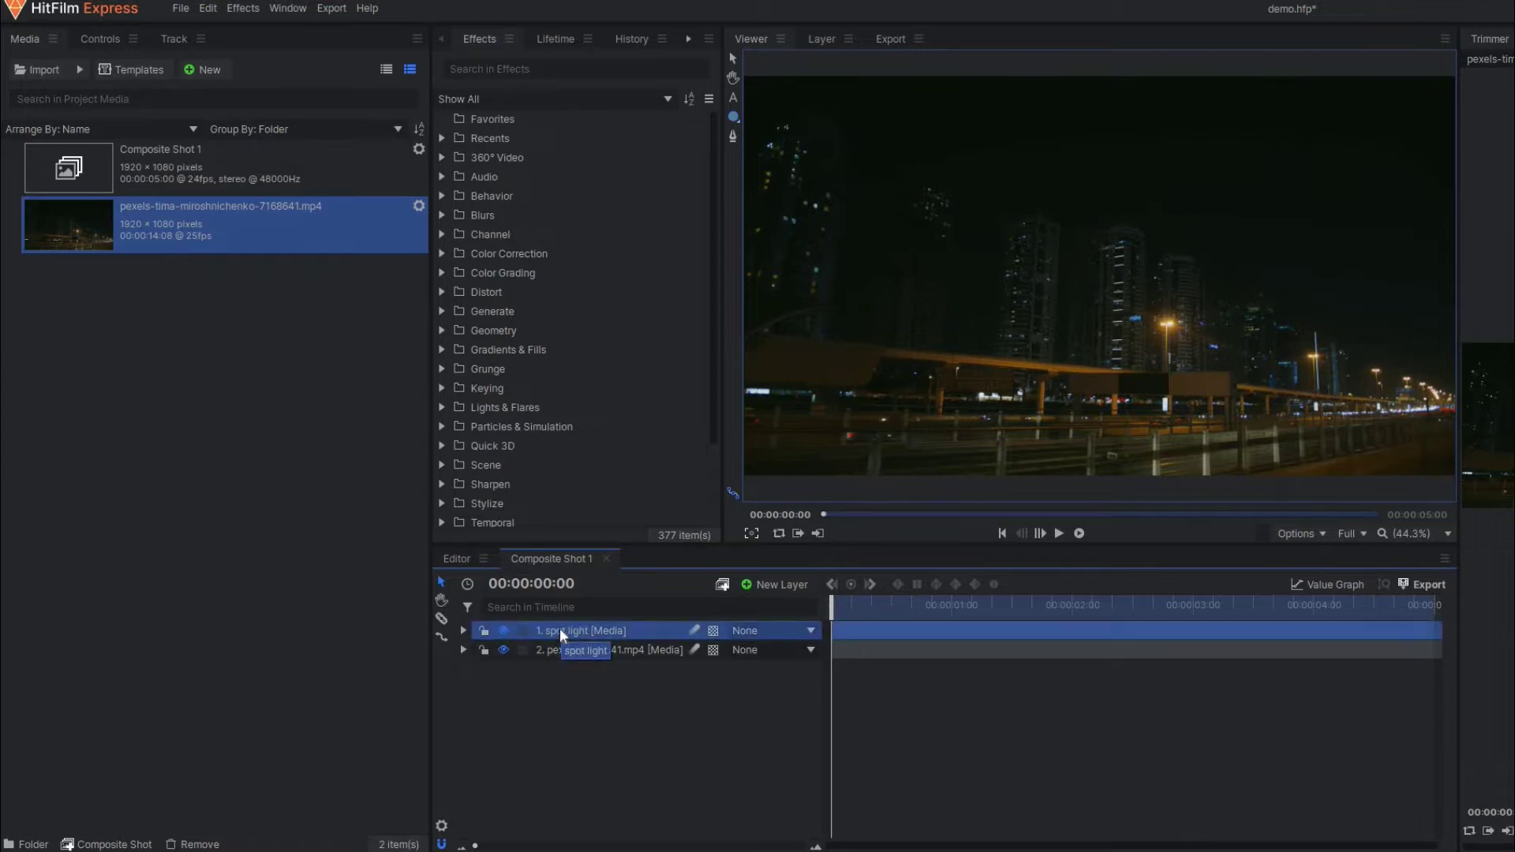
pyautogui.click(574, 69)
pyautogui.click(494, 69)
pyautogui.write('birh')
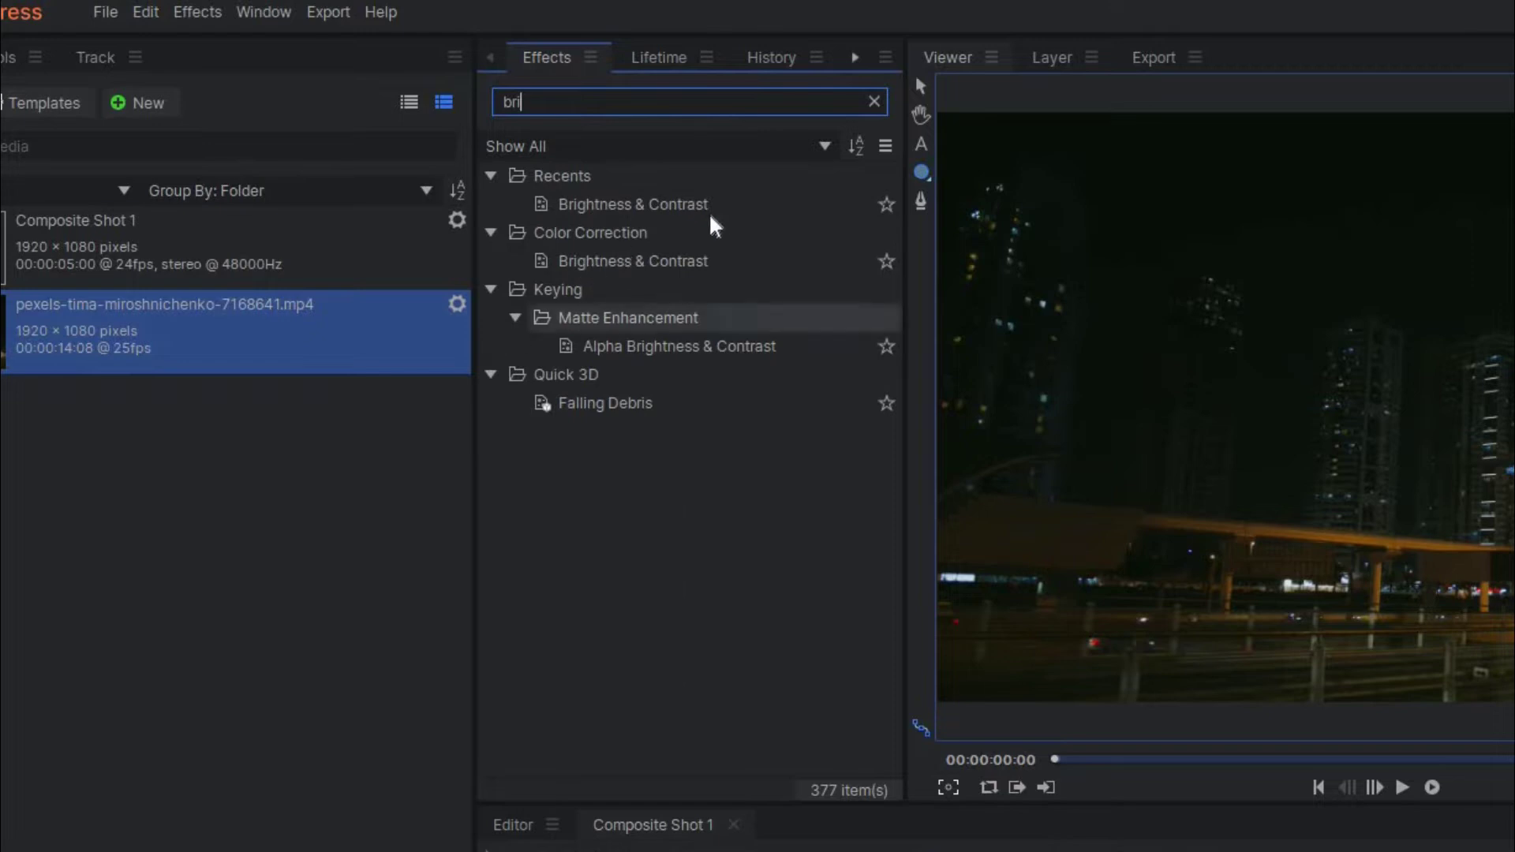
pyautogui.moveTo(721, 207); pyautogui.dragTo(595, 631)
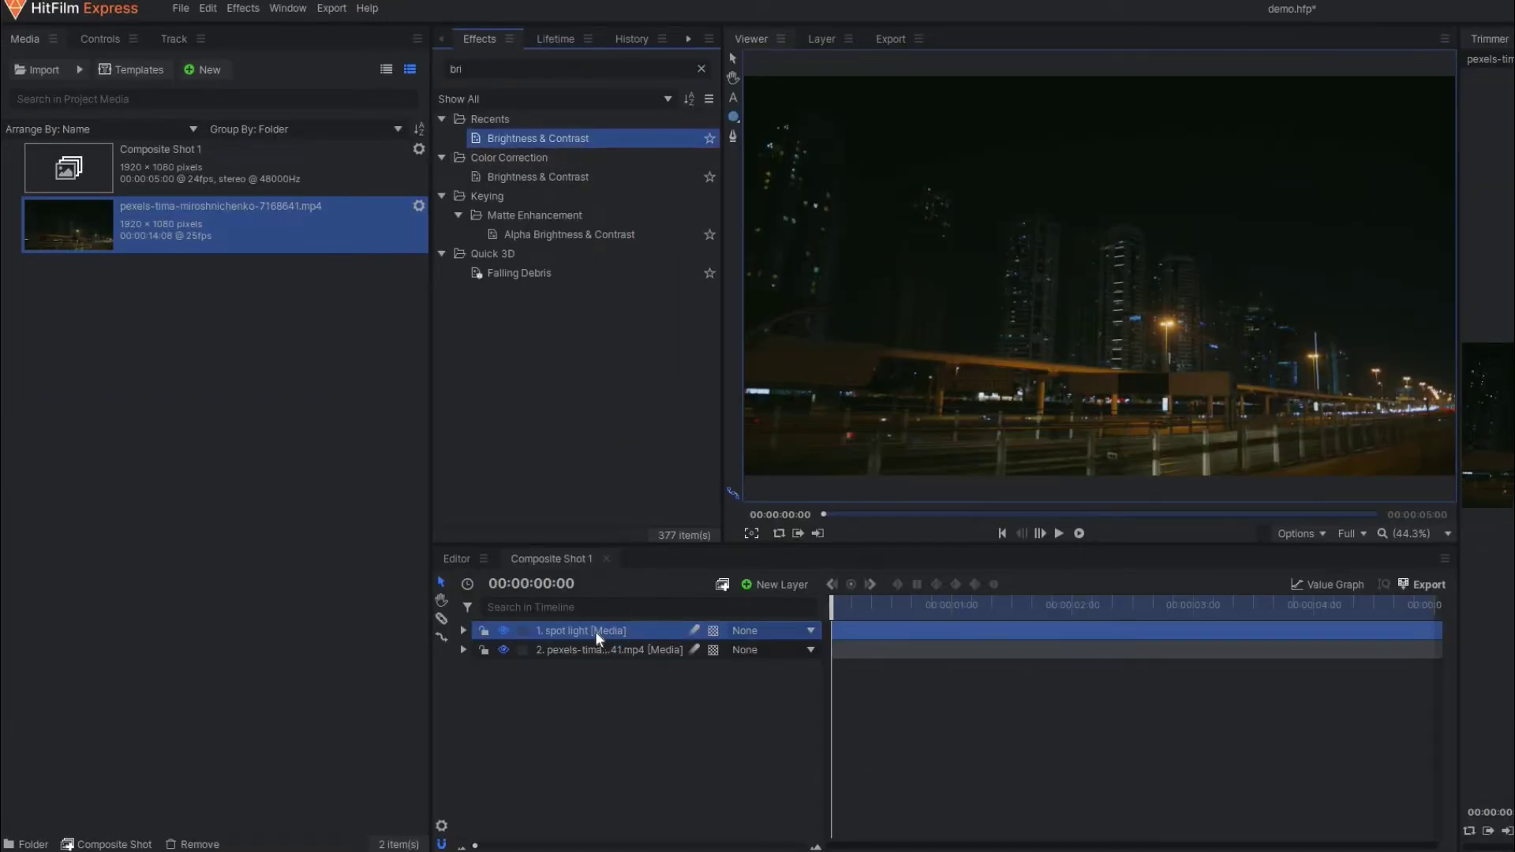
# Set the brightness of the spot light layer's Brightness & Contrast effect to 45.
pyautogui.scroll(-2, 473, 788)
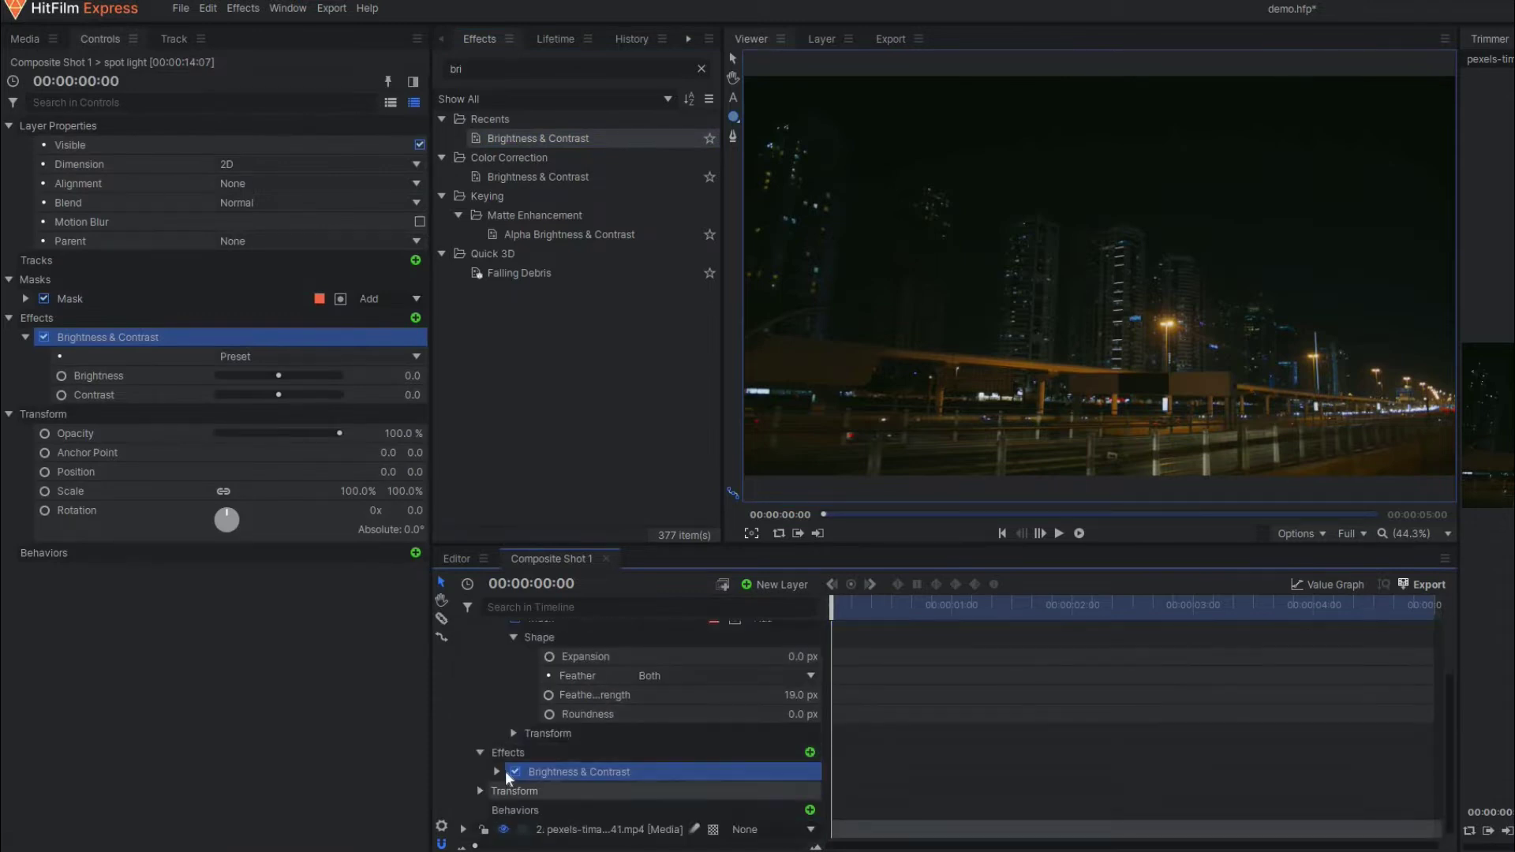
pyautogui.click(496, 771)
pyautogui.scroll(-1, 789, 752)
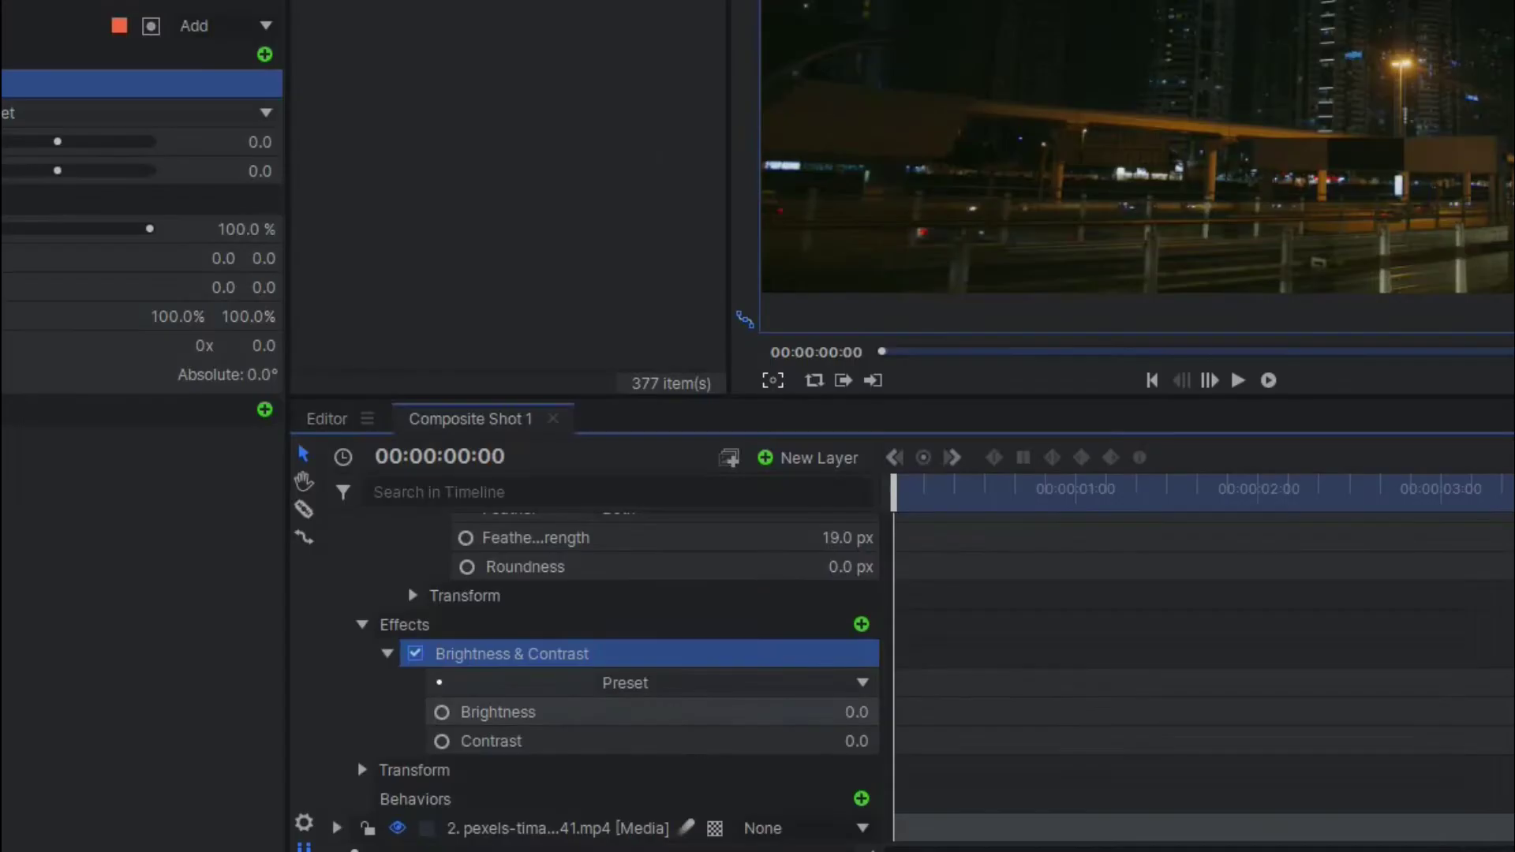
pyautogui.moveTo(808, 754); pyautogui.dragTo(827, 753)
pyautogui.moveTo(887, 713); pyautogui.dragTo(899, 713)
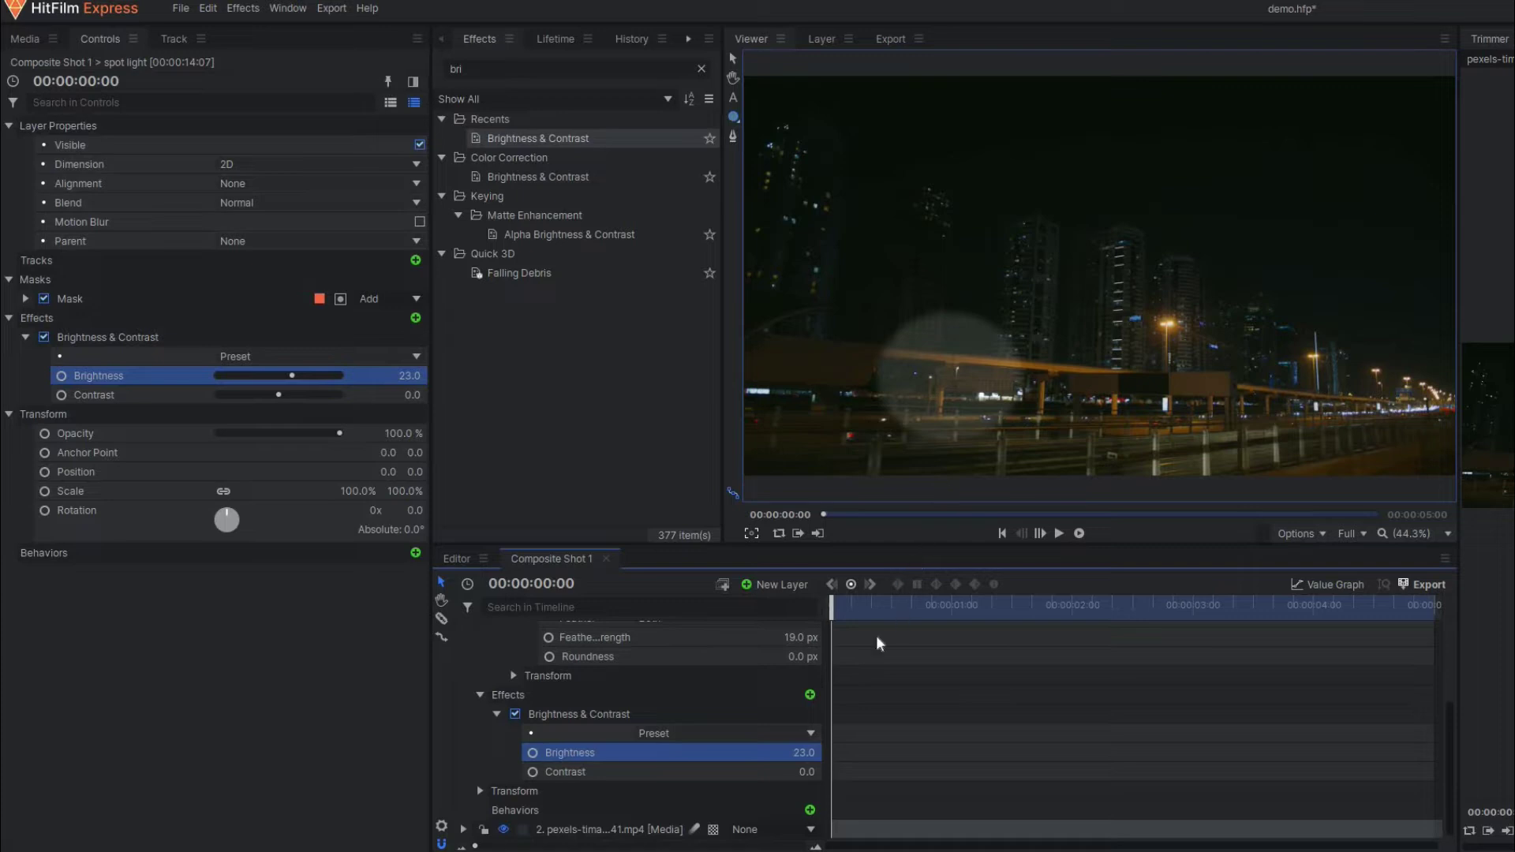
pyautogui.moveTo(804, 748); pyautogui.dragTo(814, 757)
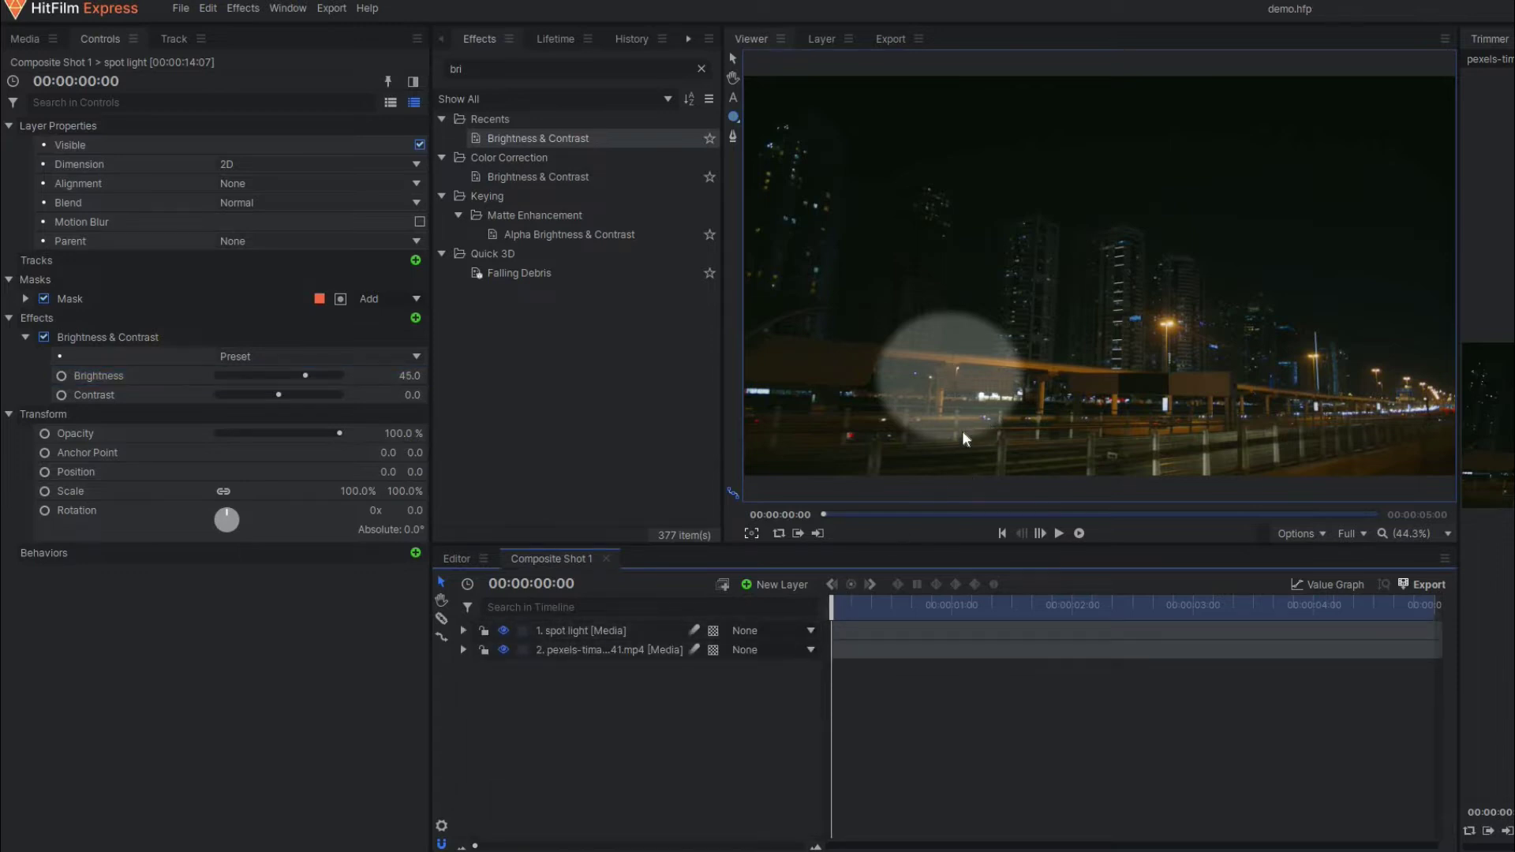
# Set the ellipse mask's horizontal position to -368.3, try moving it vertically, and undo the vertical move.
pyautogui.doubleClick(571, 628)
pyautogui.doubleClick(541, 685)
pyautogui.click(539, 688)
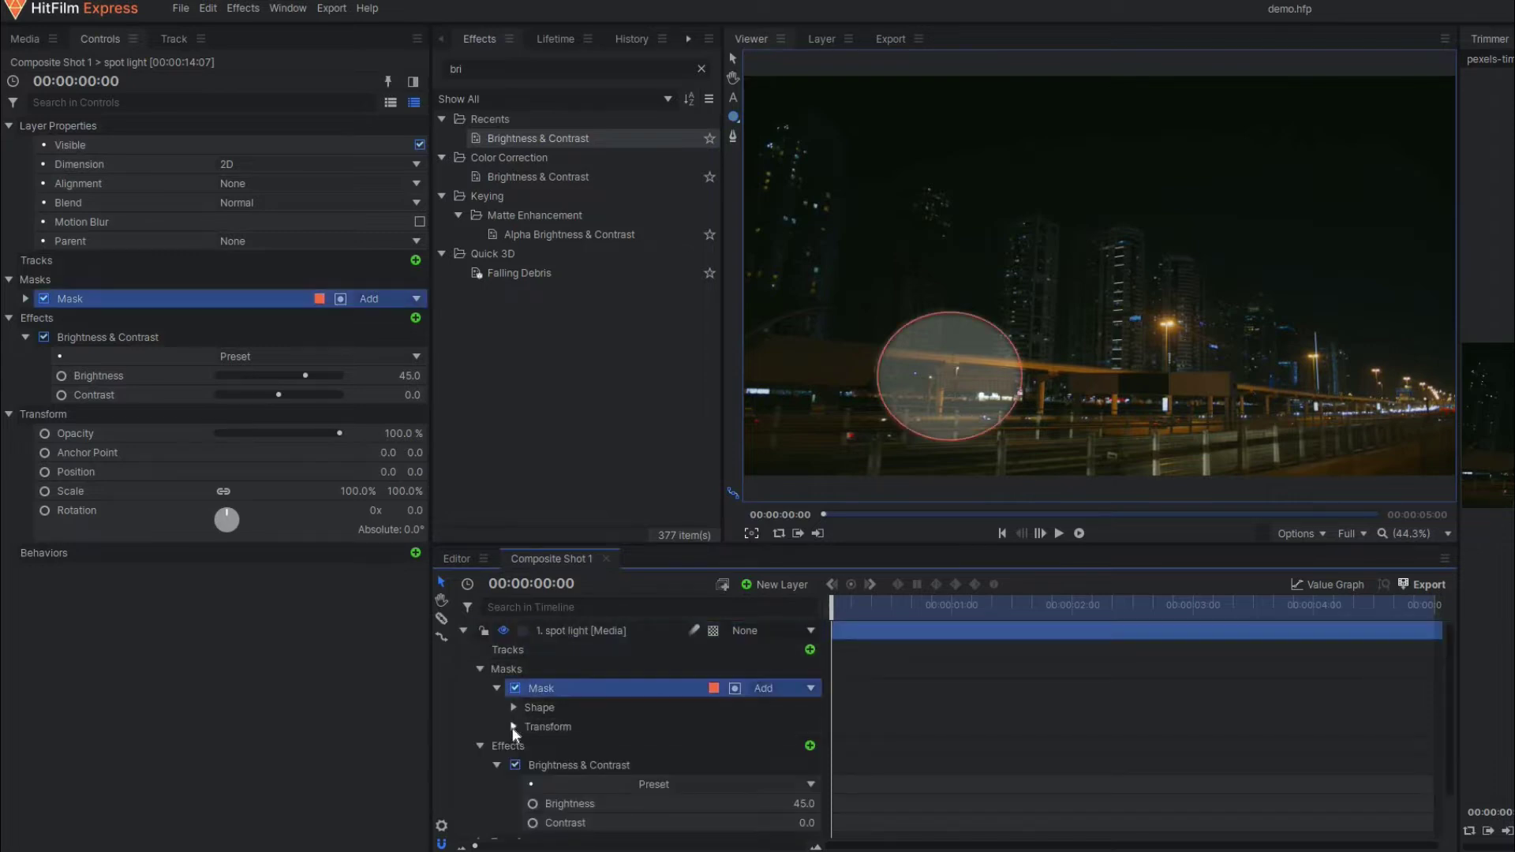
pyautogui.click(513, 728)
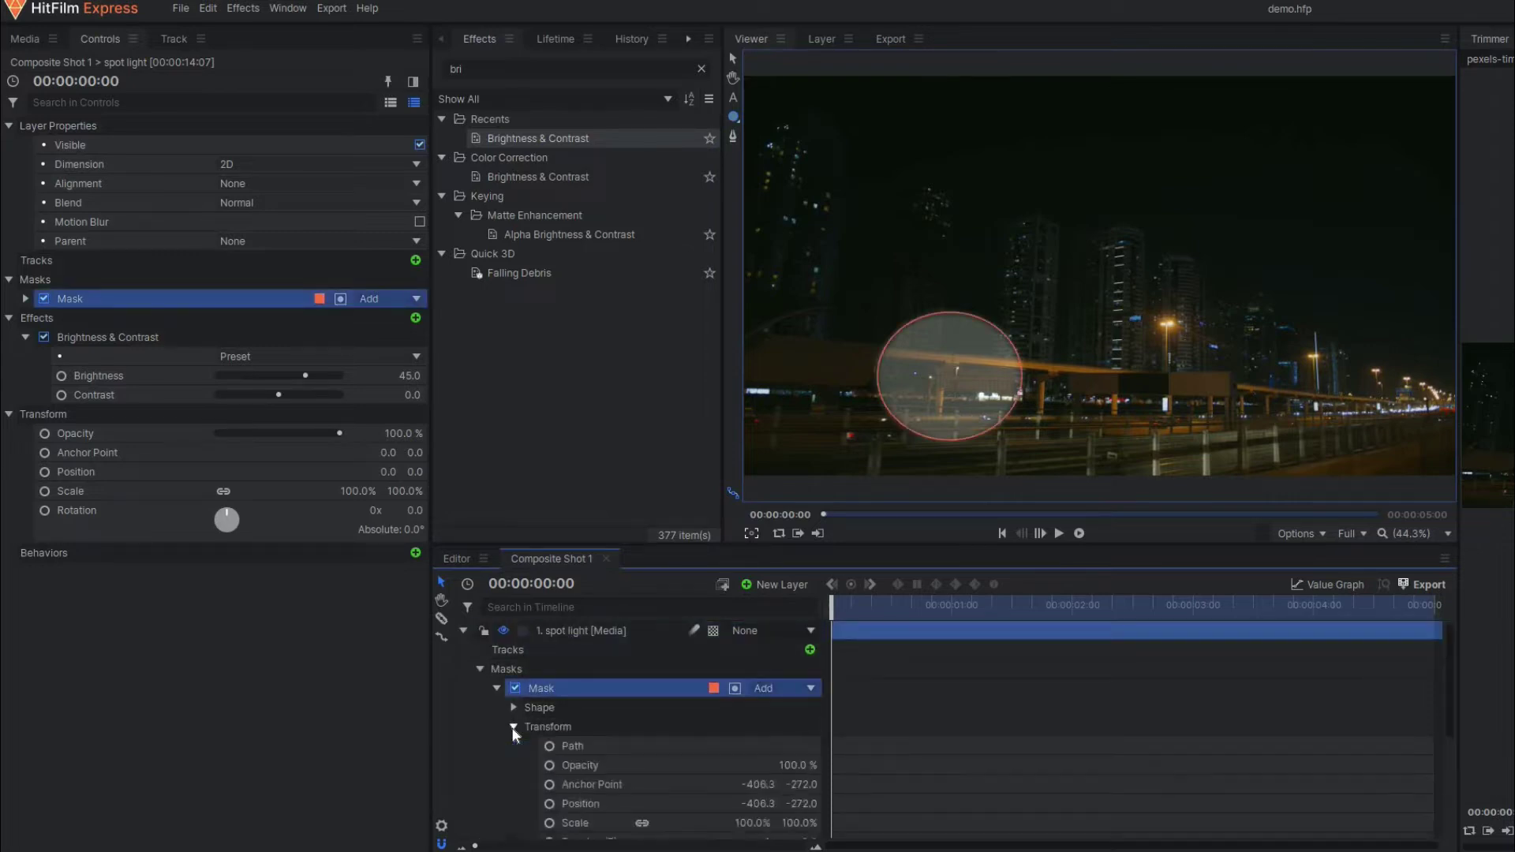
pyautogui.scroll(-3, 573, 721)
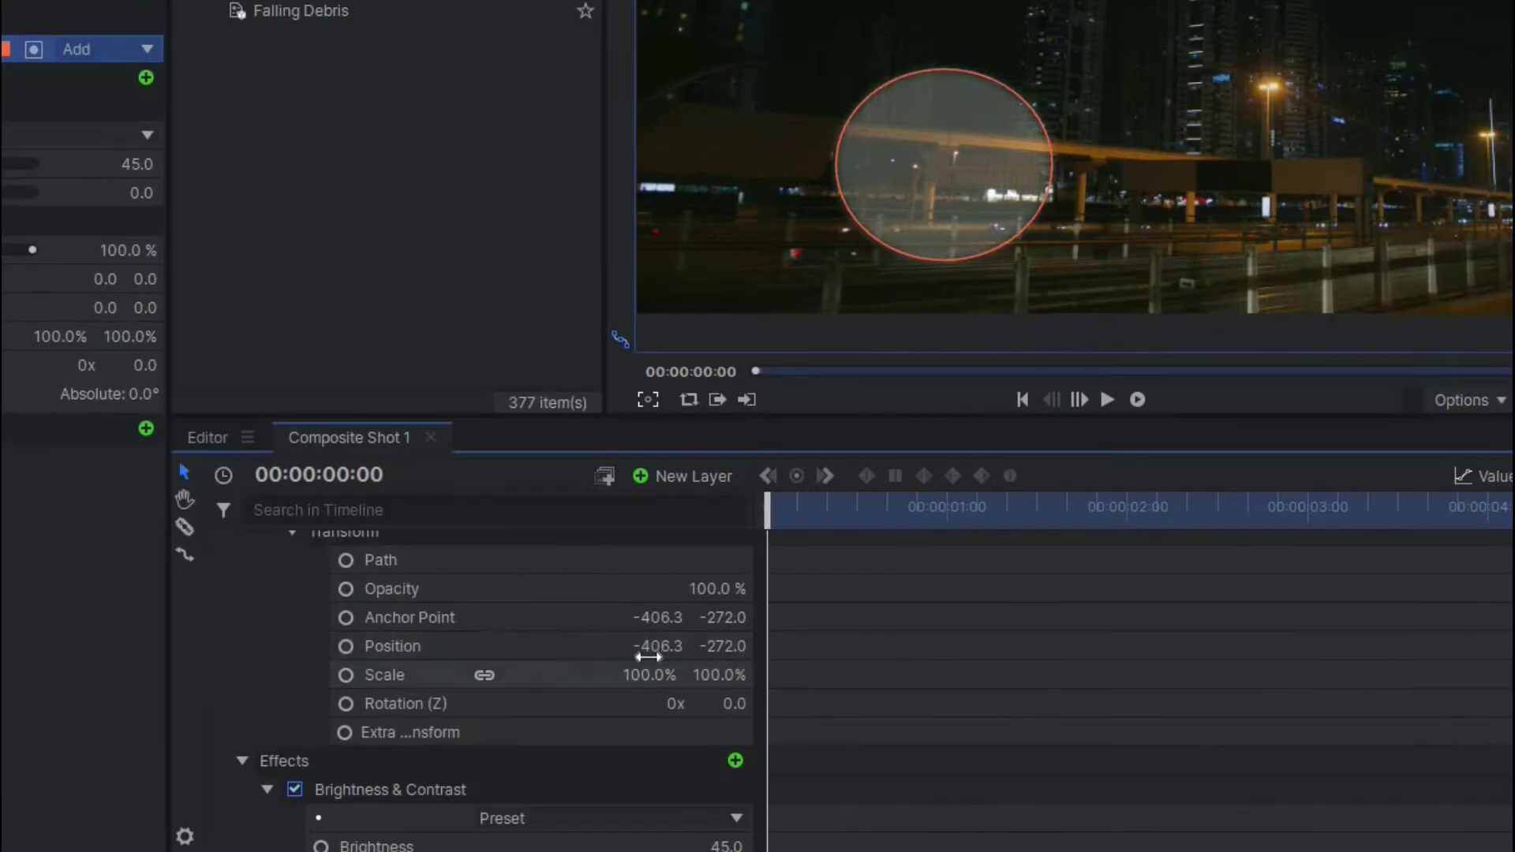
pyautogui.moveTo(657, 645); pyautogui.dragTo(729, 645)
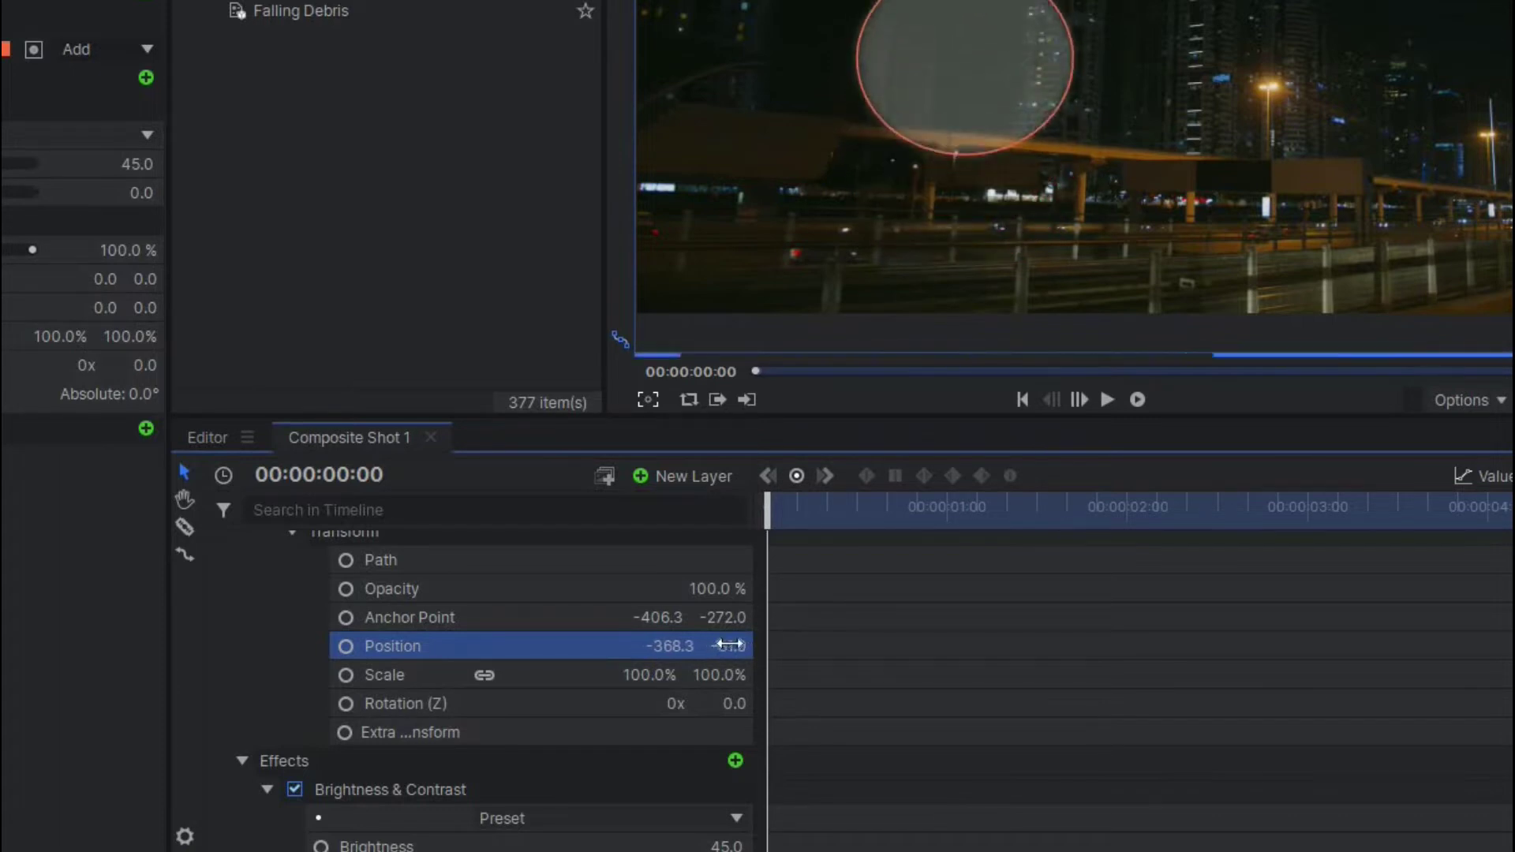
pyautogui.hotkey('ctrl', 'z')
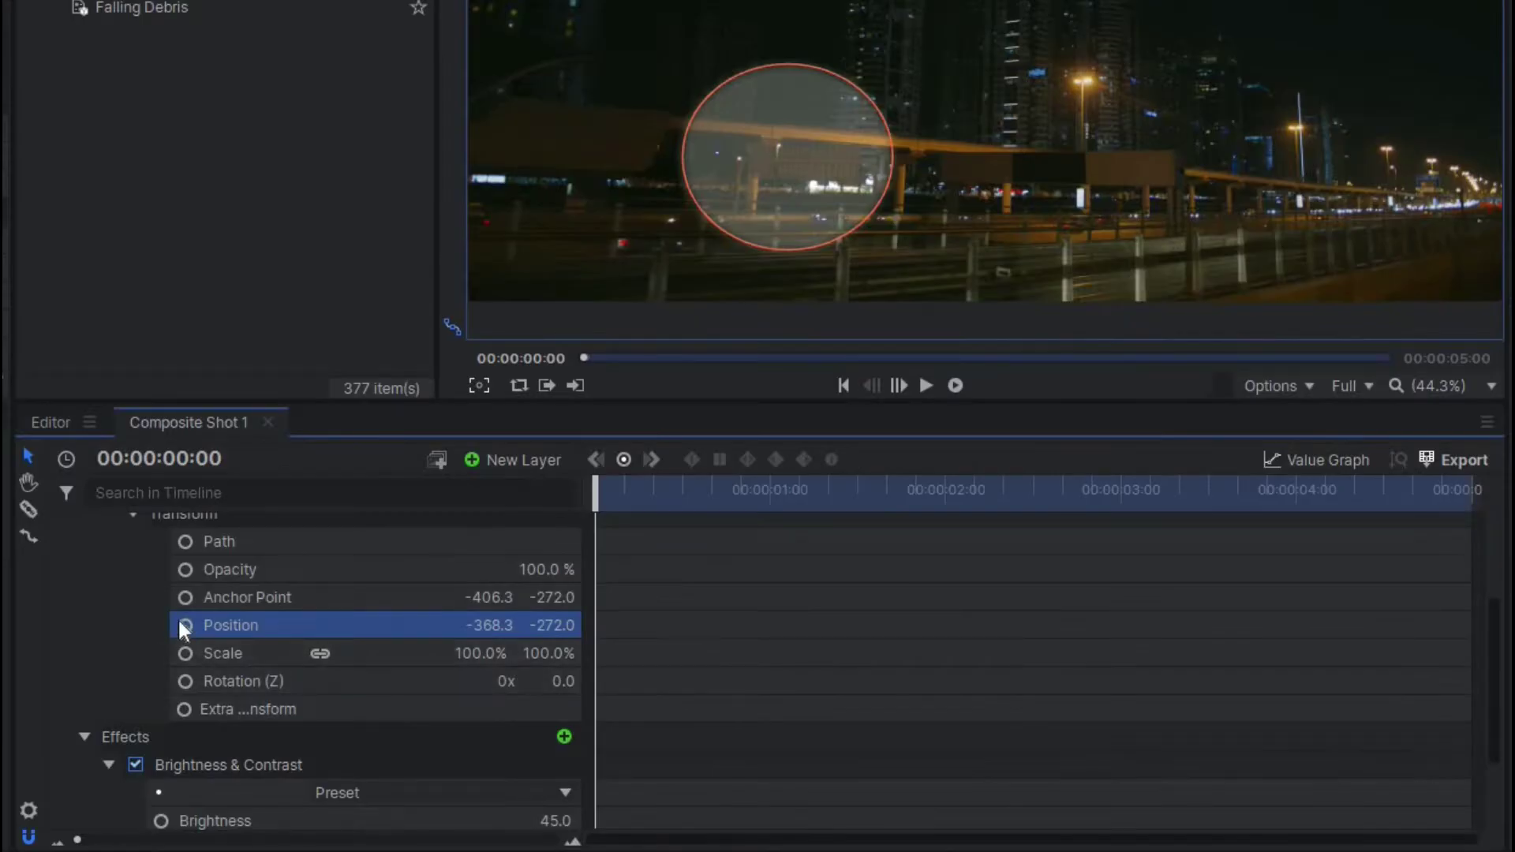
# Keyframe the mask's position at the start, at about 306.6, -267.4 at 00:00:01:19, and up and left over the towers at the shot's end.
pyautogui.click(185, 625)
pyautogui.moveTo(600, 486); pyautogui.dragTo(924, 544)
pyautogui.moveTo(791, 175); pyautogui.dragTo(1165, 178)
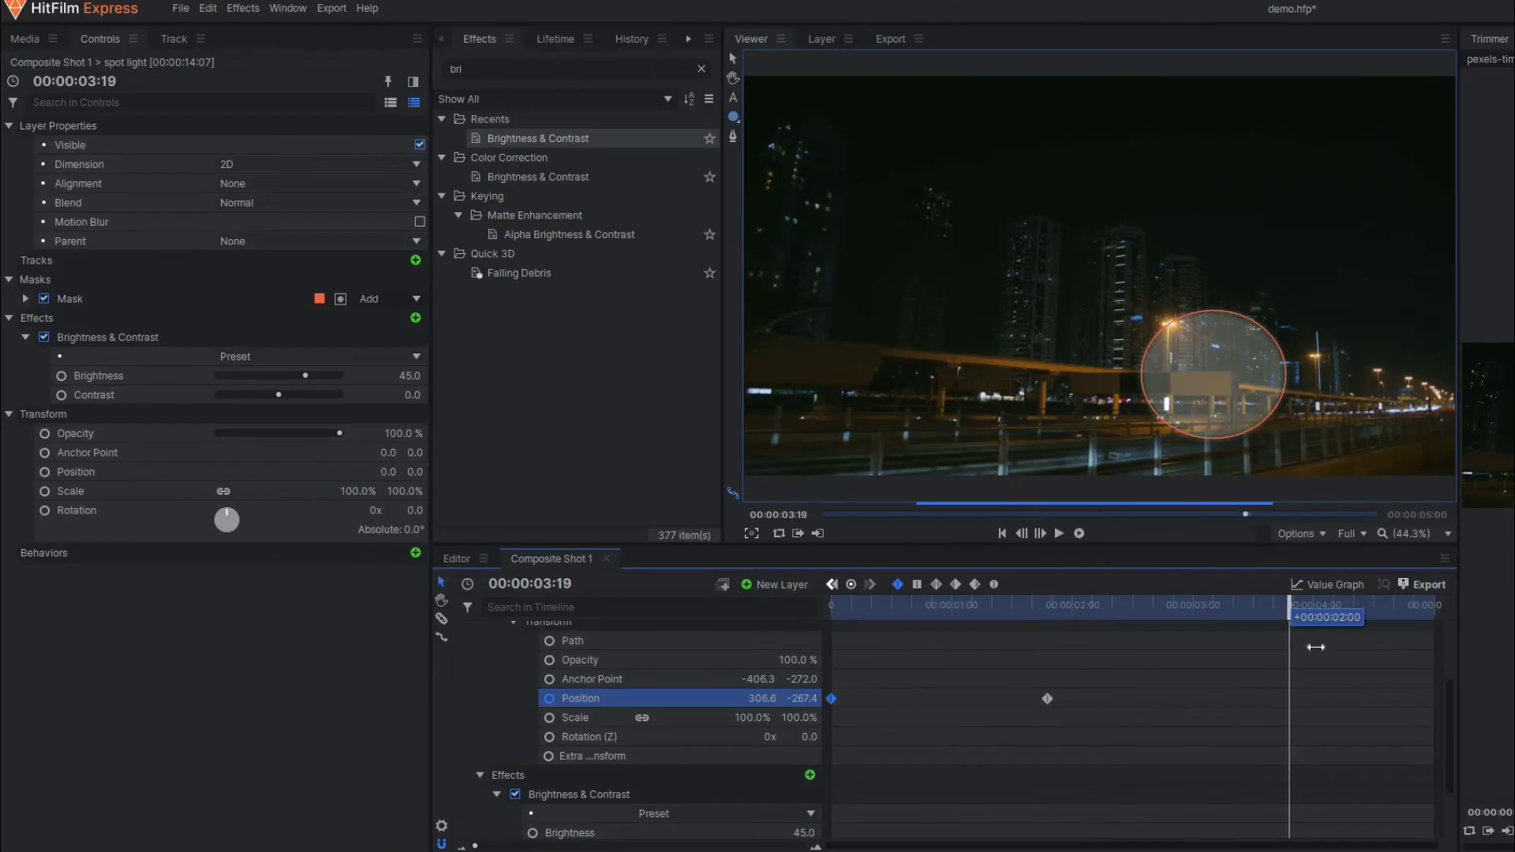
pyautogui.moveTo(1316, 647); pyautogui.dragTo(1334, 647)
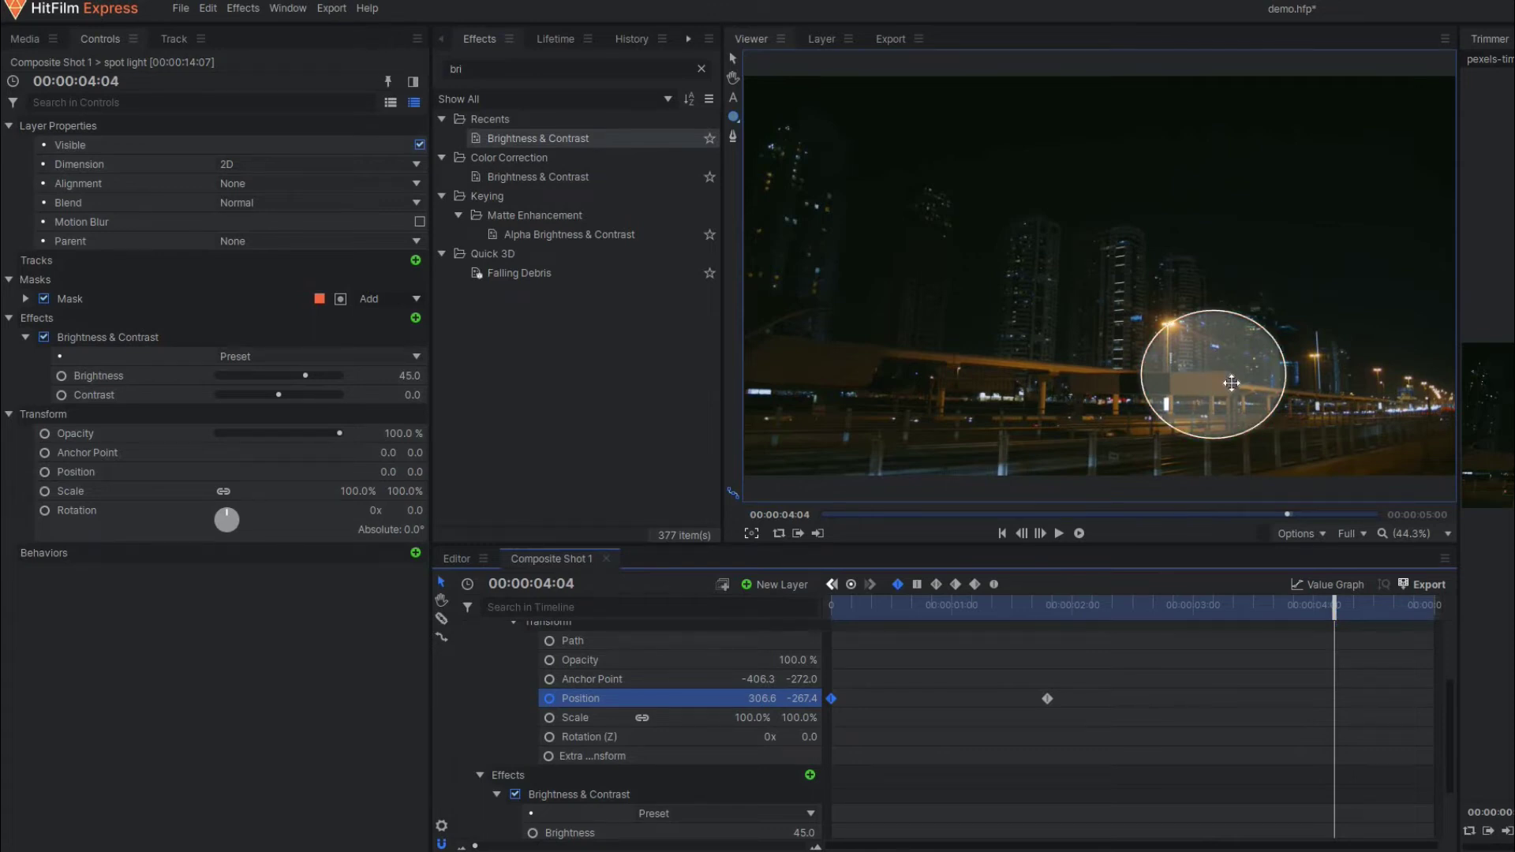
pyautogui.moveTo(1222, 367); pyautogui.dragTo(1093, 203)
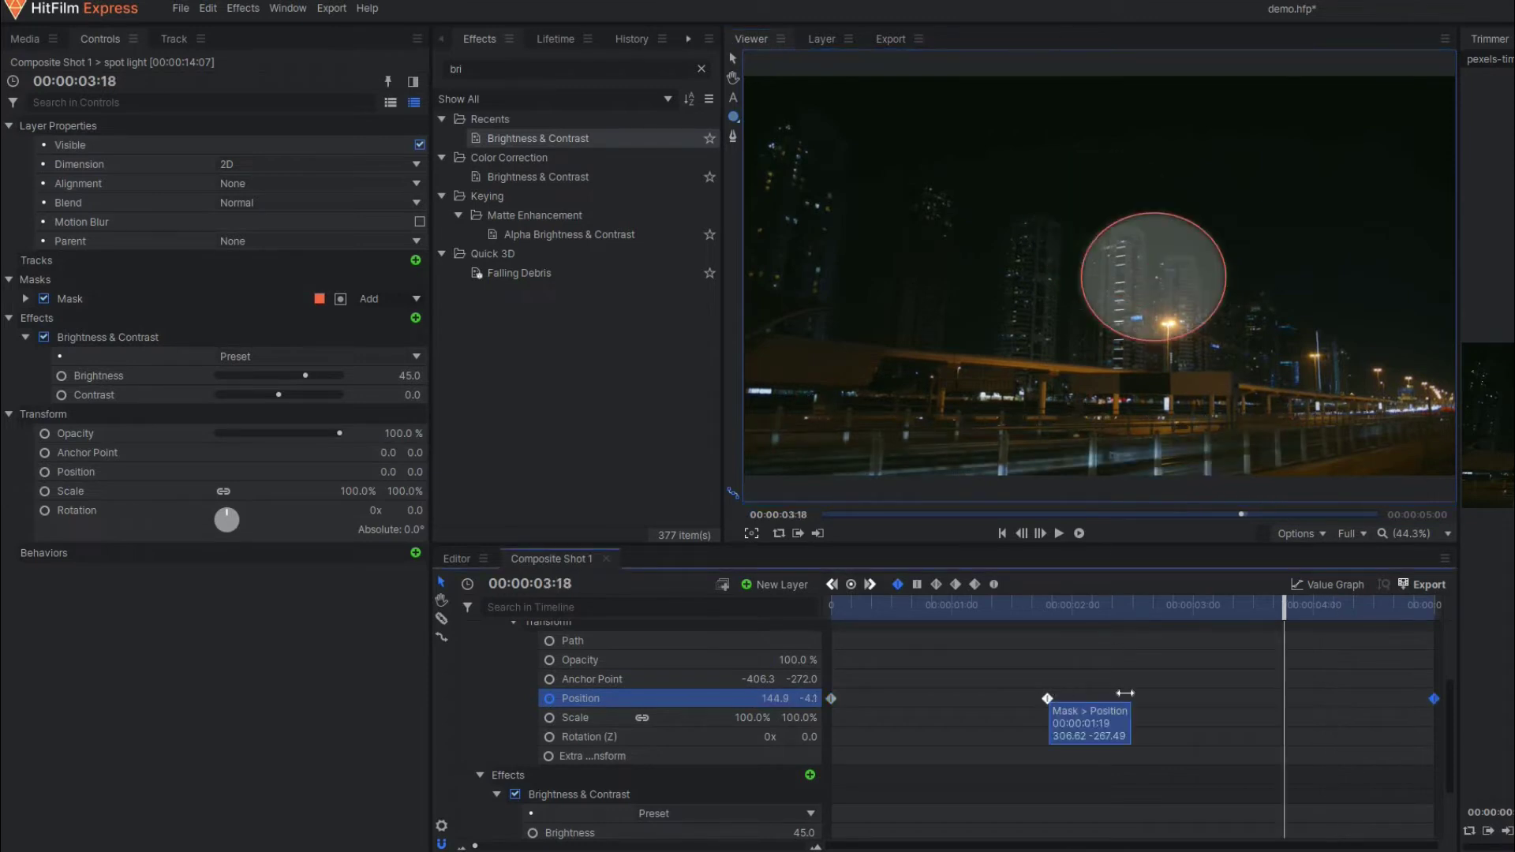
# Move the mask's middle position keyframe to roughly halfway through the shot and play the spotlight animation from the start.
pyautogui.moveTo(1043, 694); pyautogui.dragTo(1100, 693)
pyautogui.moveTo(841, 608); pyautogui.dragTo(777, 604)
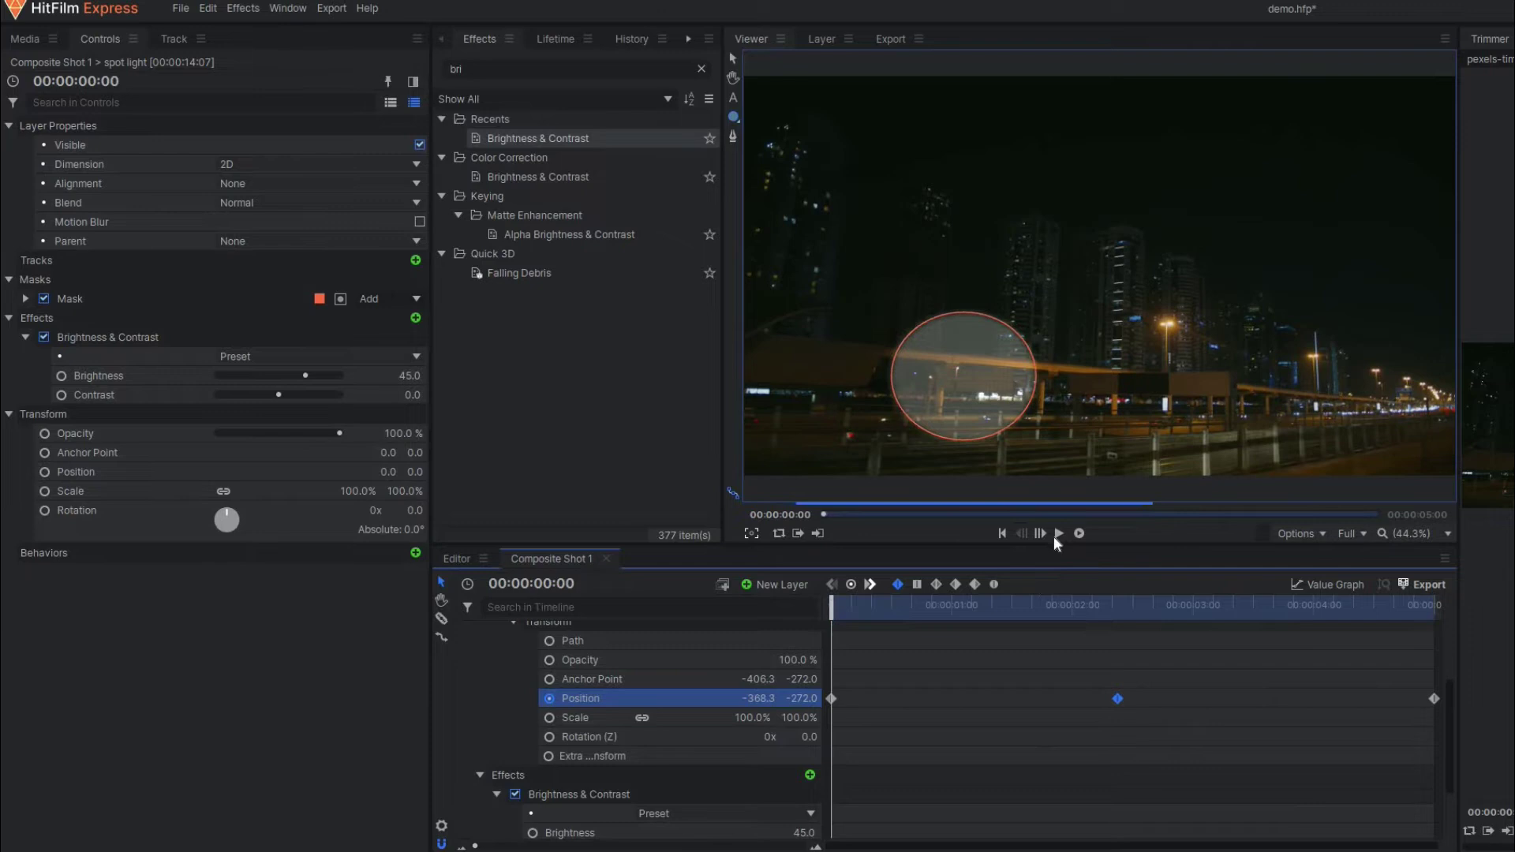
pyautogui.click(1057, 534)
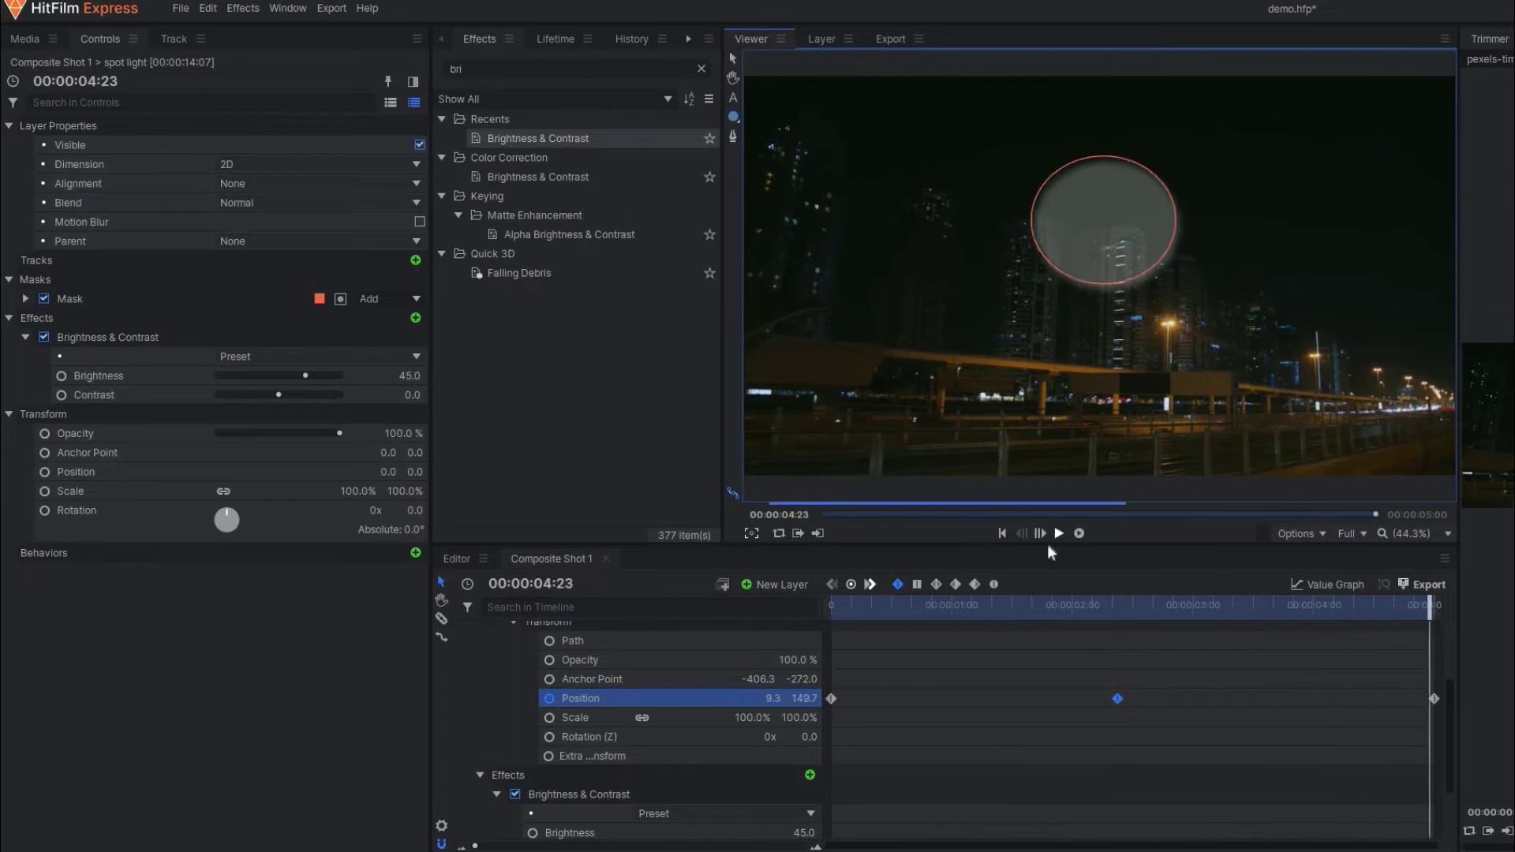
# Review the spotlight's movement across Composite Shot 1 and return to the first frame.
pyautogui.click(1057, 532)
pyautogui.moveTo(845, 605); pyautogui.dragTo(1391, 685)
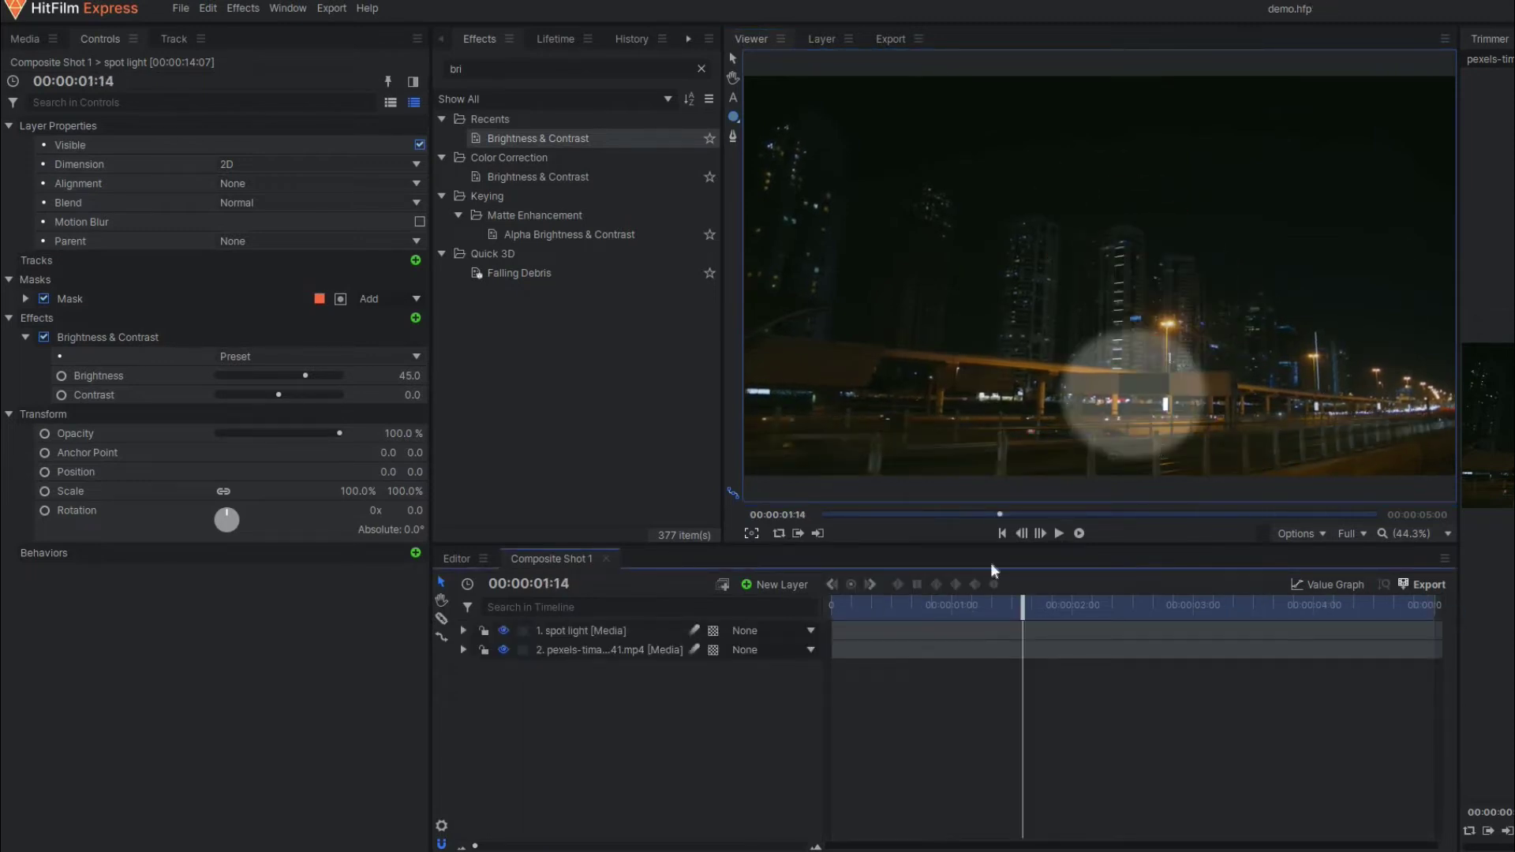
pyautogui.moveTo(1021, 611); pyautogui.dragTo(950, 645)
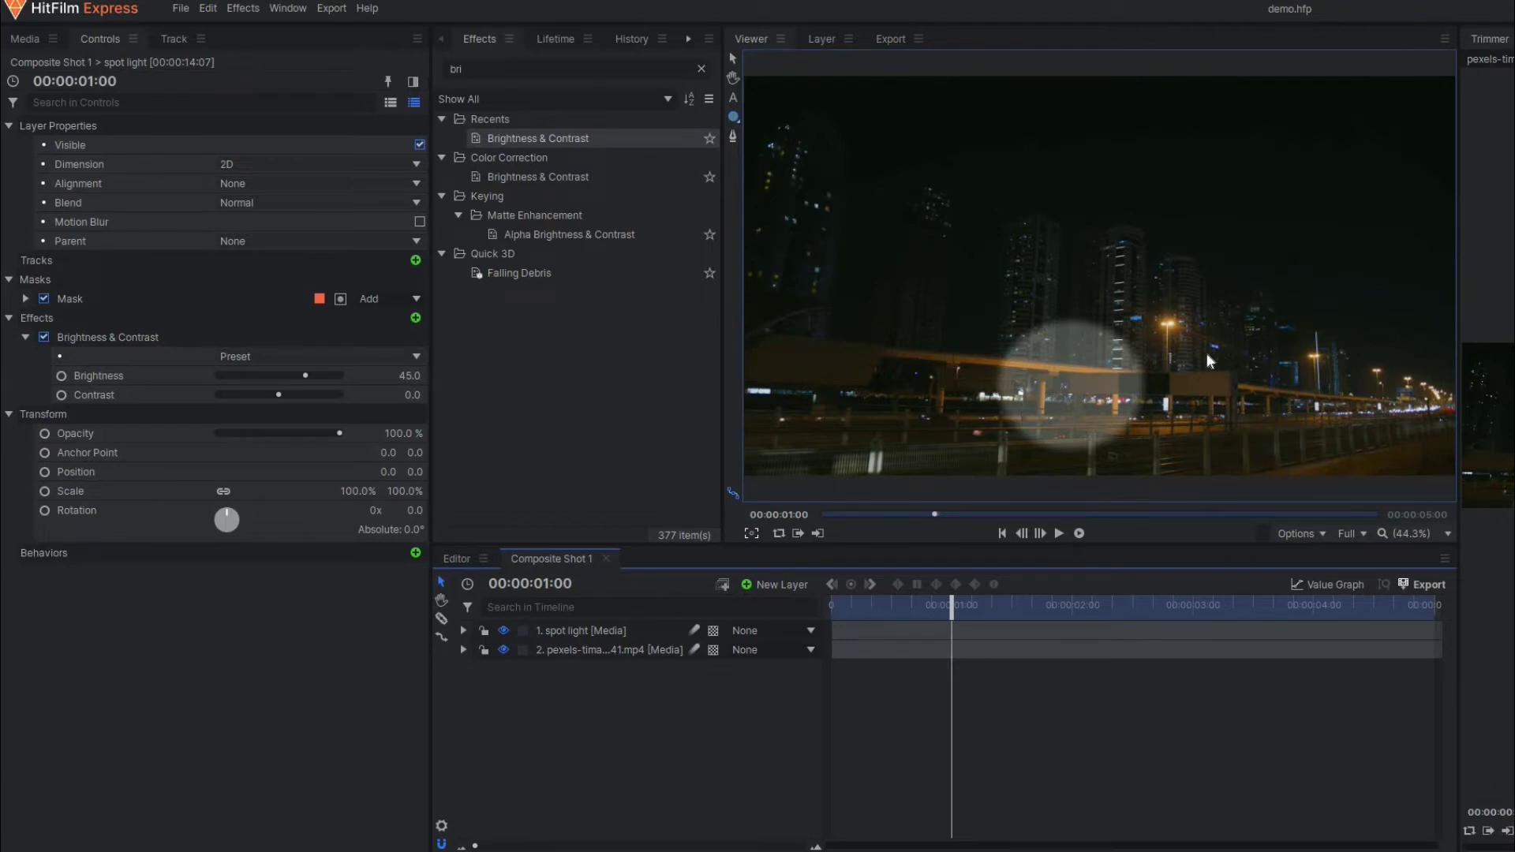
pyautogui.click(852, 610)
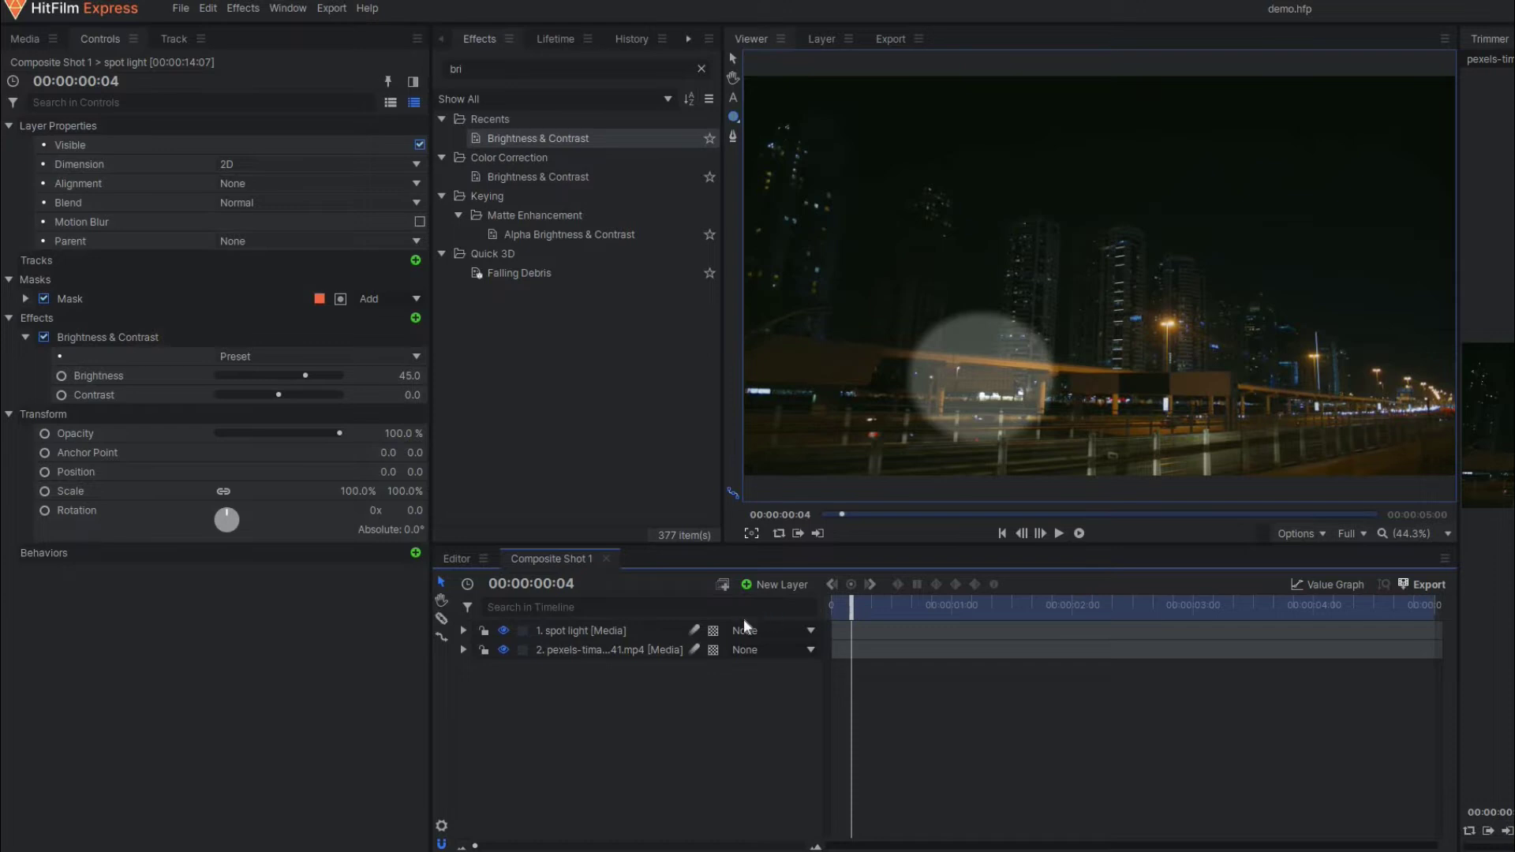
pyautogui.press('Home')
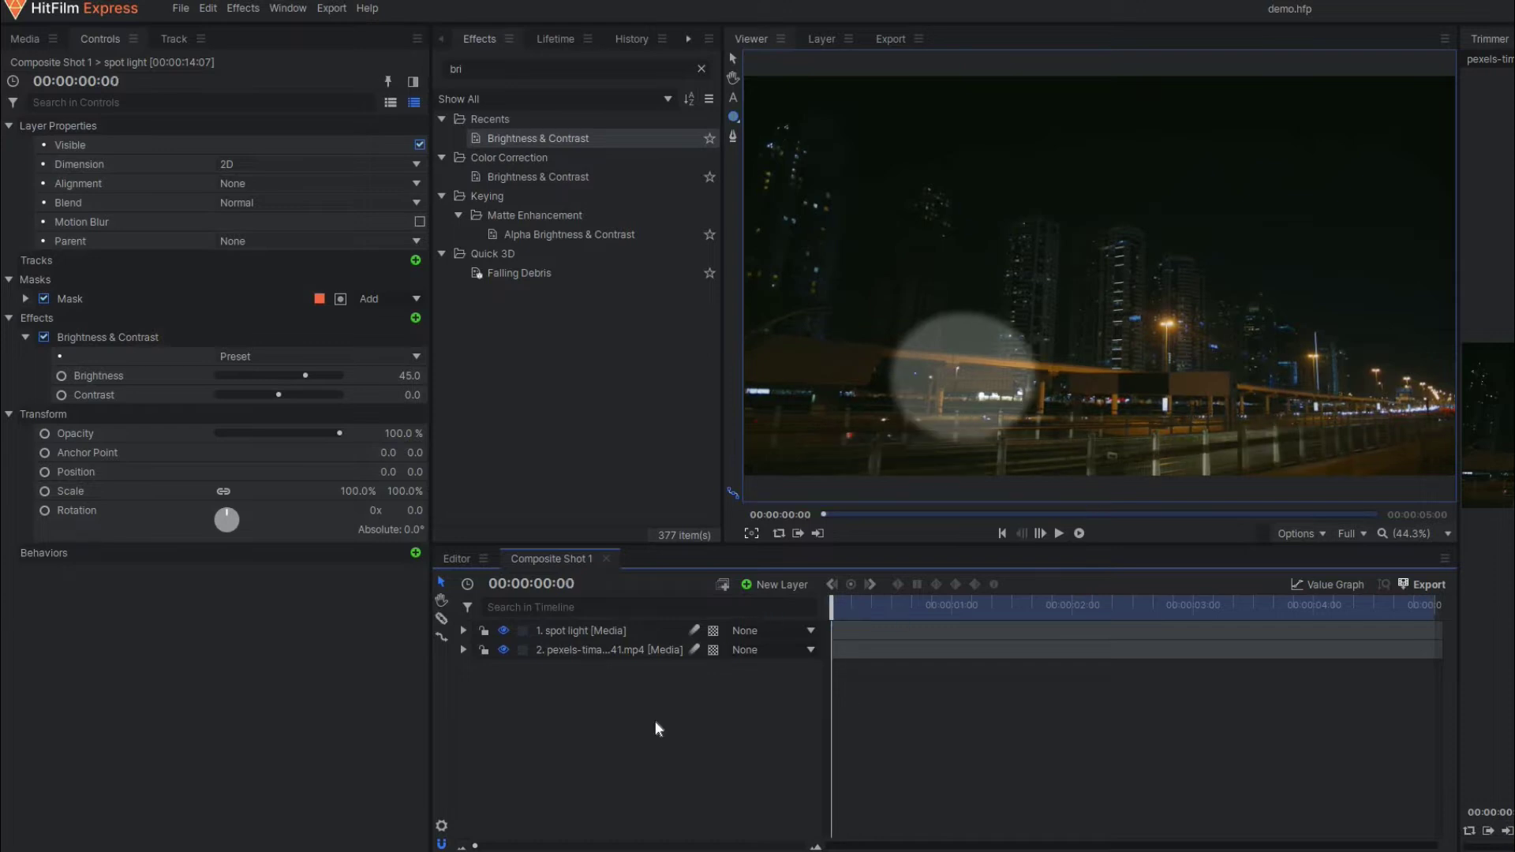
# Create a new composite shot named "beam light" with the 1080p Full HD @ 24 fps template and a five-second duration.
pyautogui.click(26, 38)
pyautogui.click(206, 69)
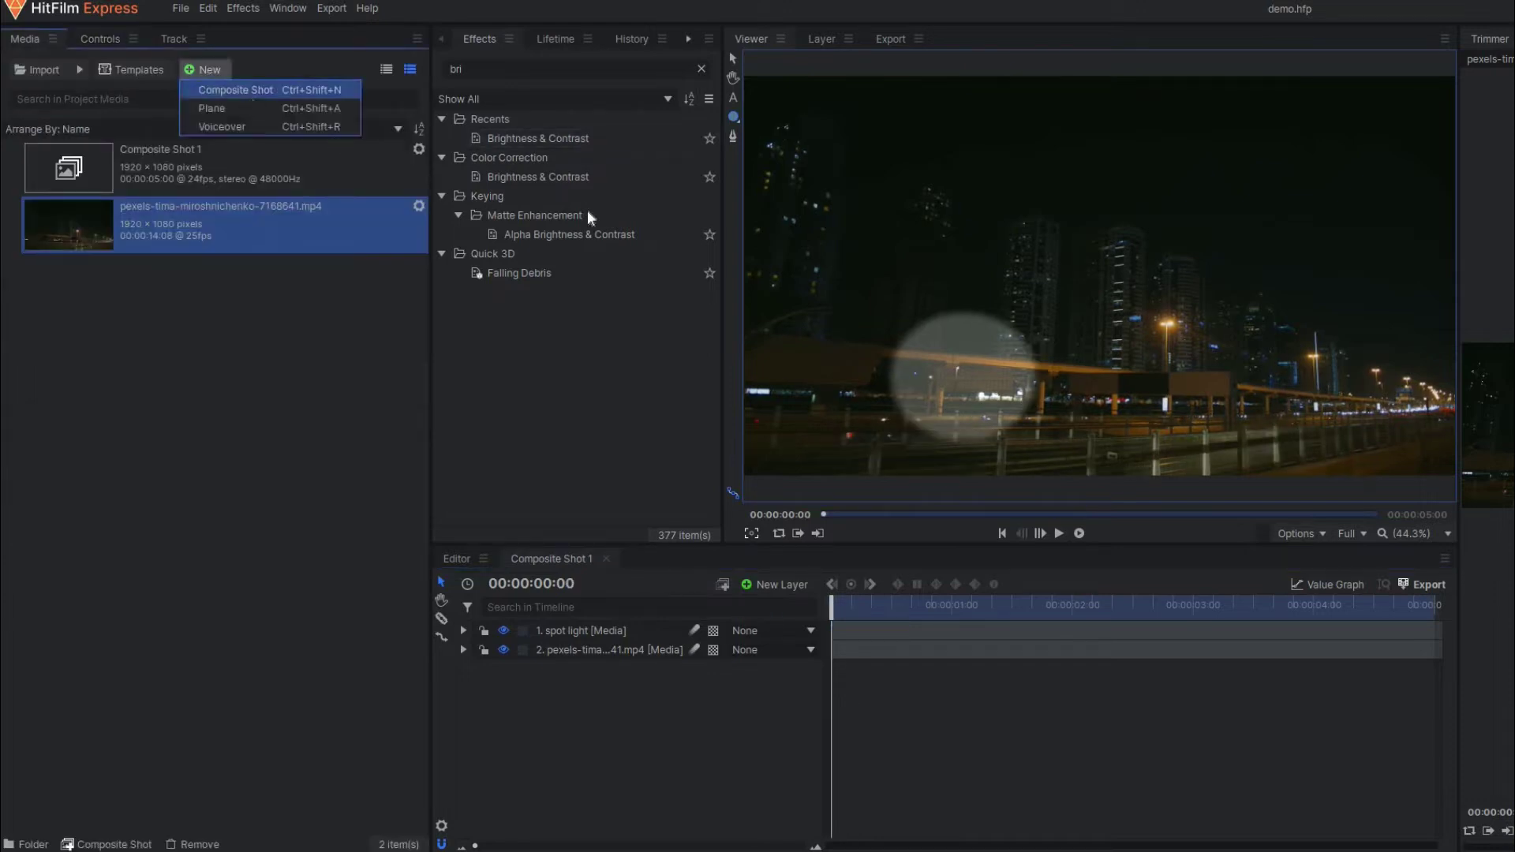
pyautogui.click(248, 97)
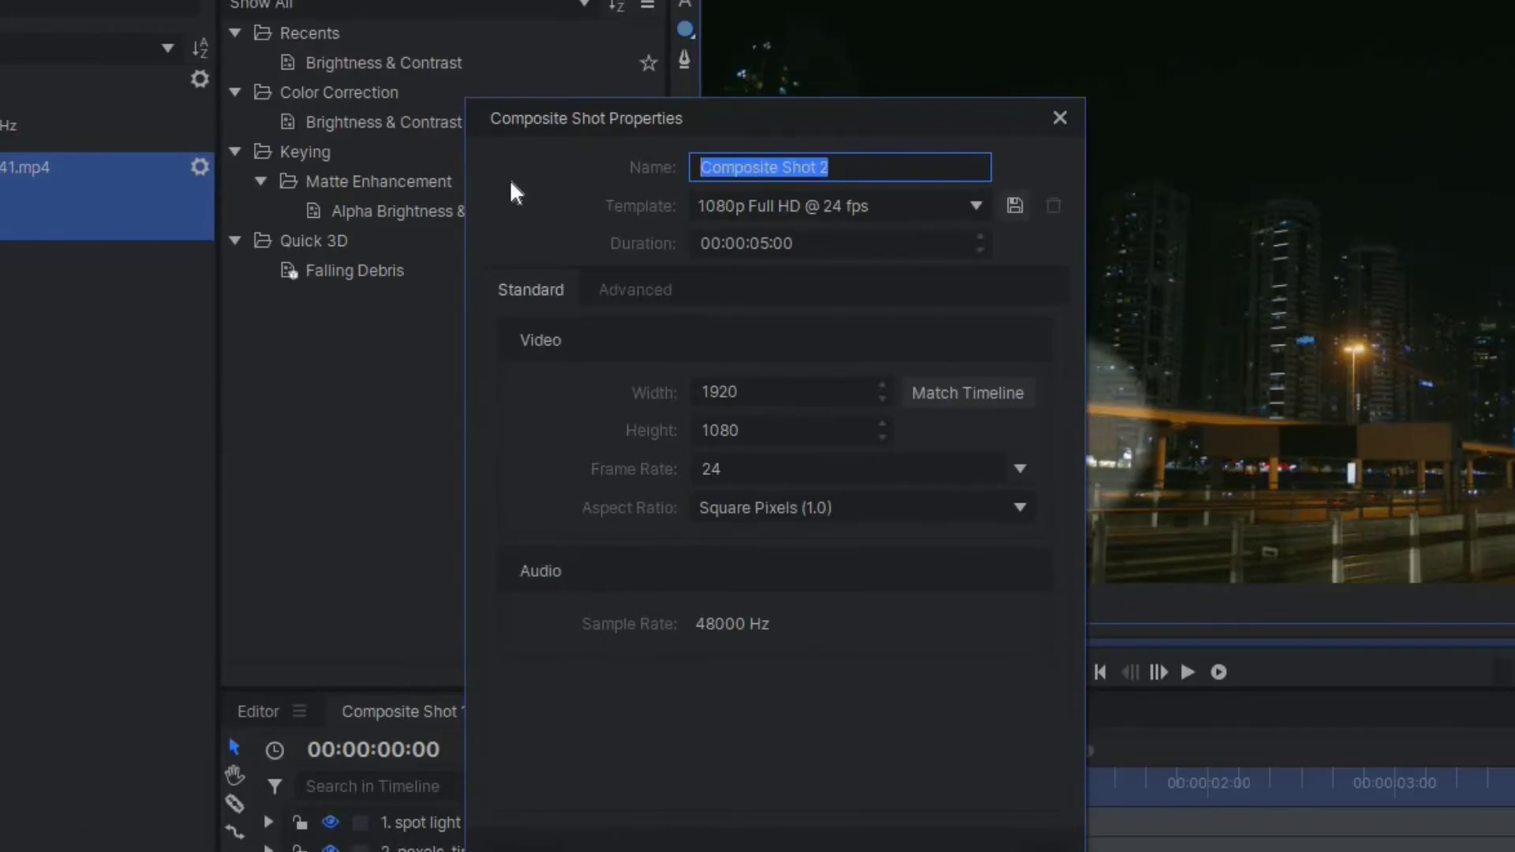
pyautogui.write('beam light')
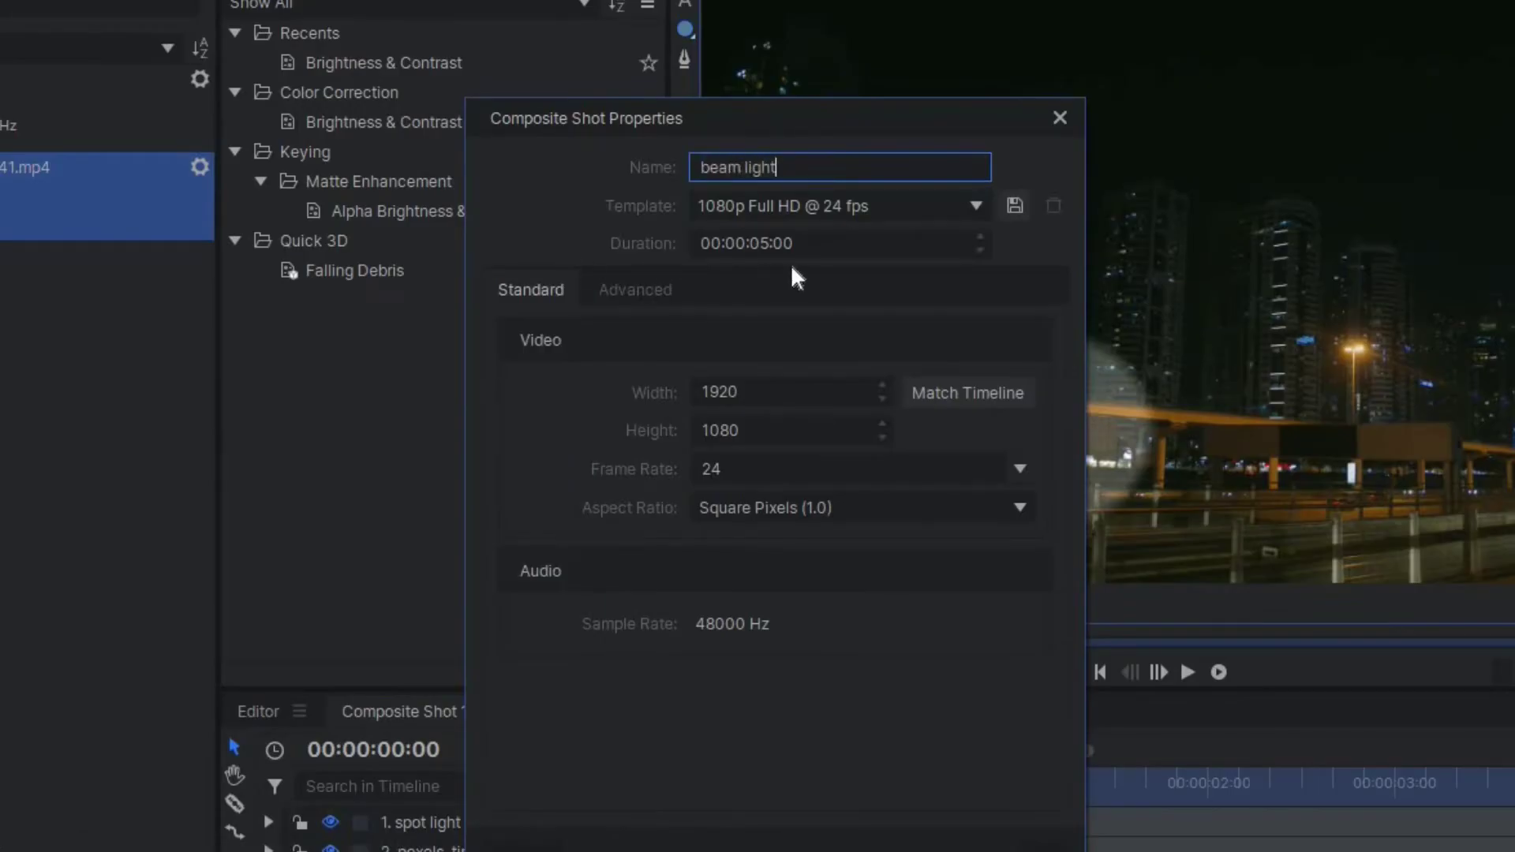
pyautogui.click(1043, 848)
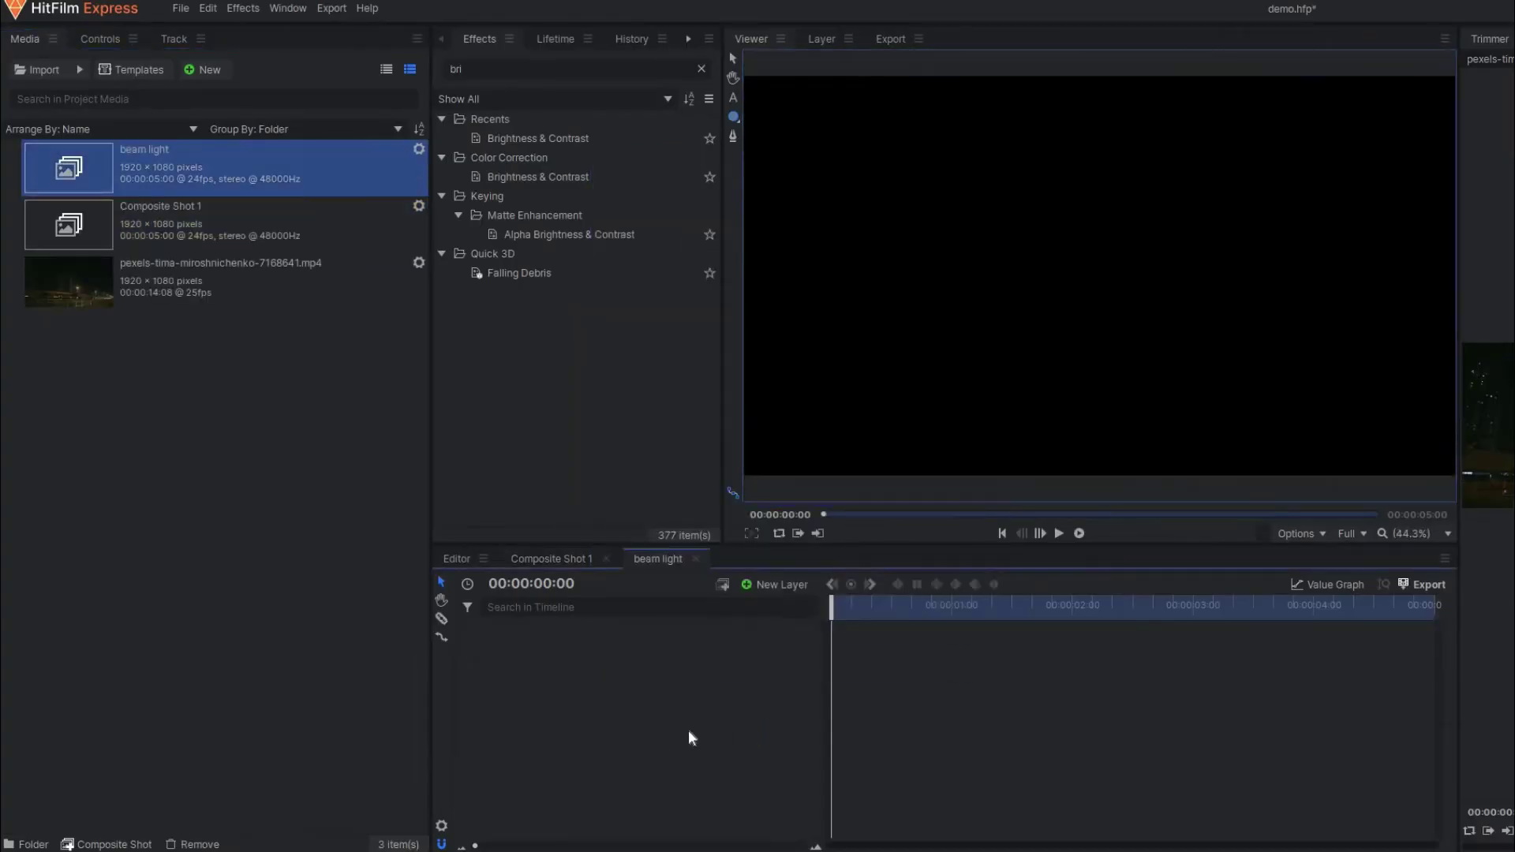
# Add a white 1920 × 1080 plane layer to the beam light composite shot.
pyautogui.click(778, 585)
pyautogui.press('Return')
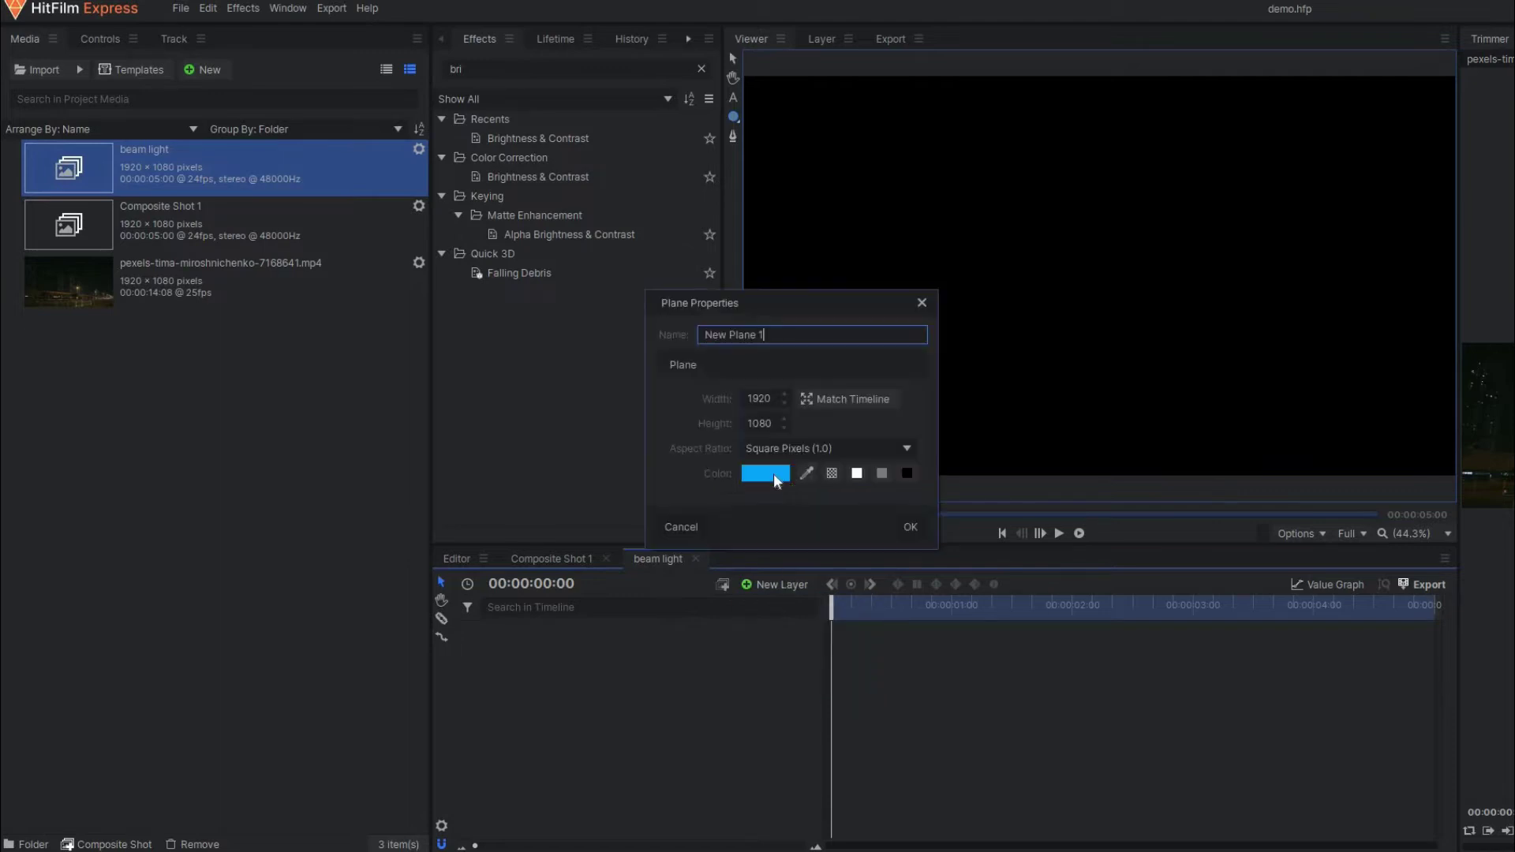
pyautogui.click(773, 474)
pyautogui.click(737, 396)
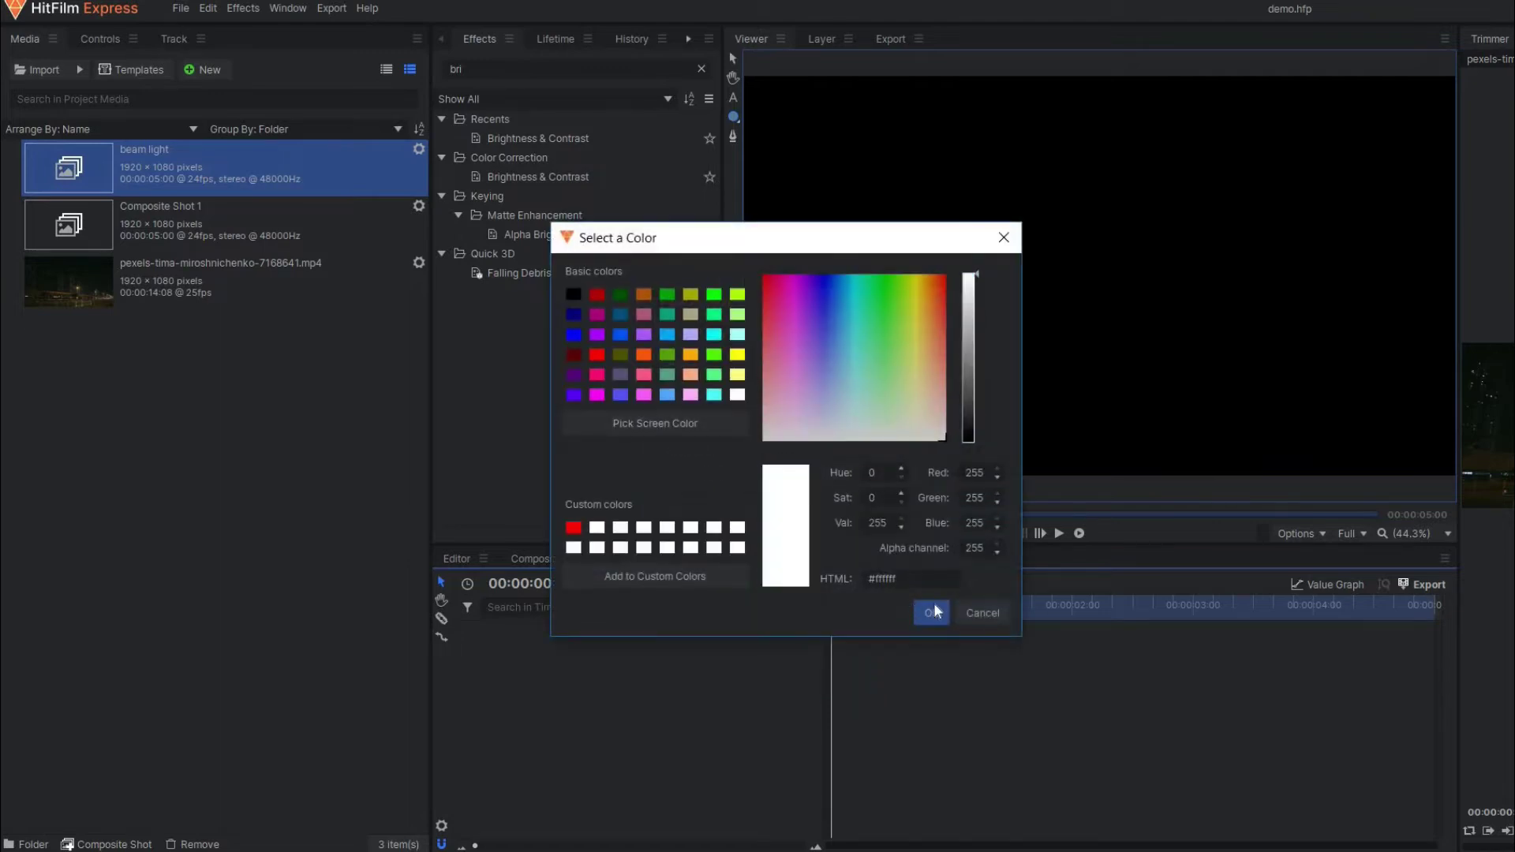
pyautogui.click(943, 608)
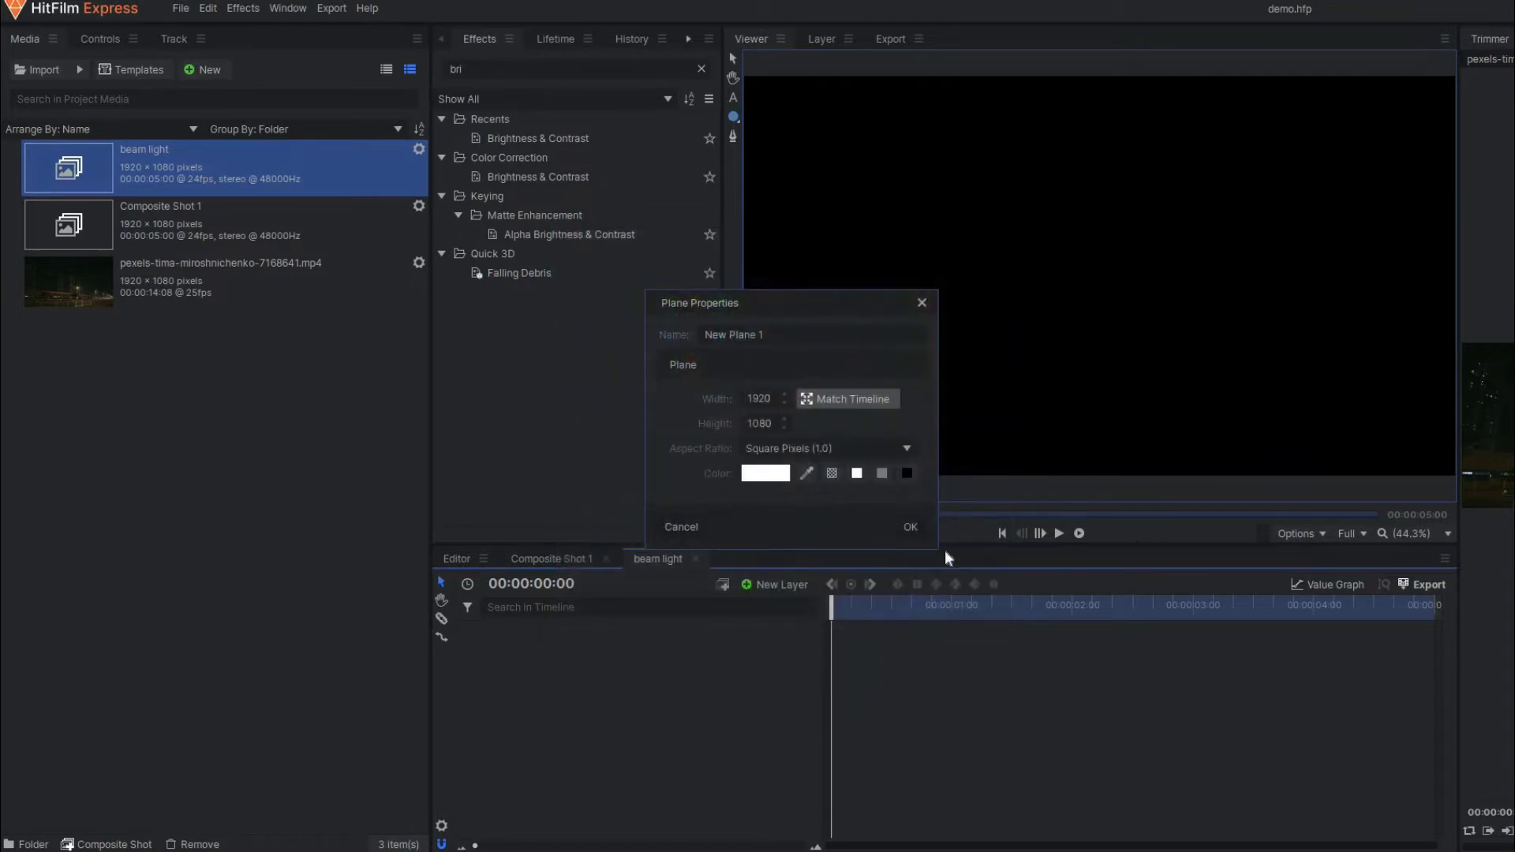
pyautogui.click(656, 722)
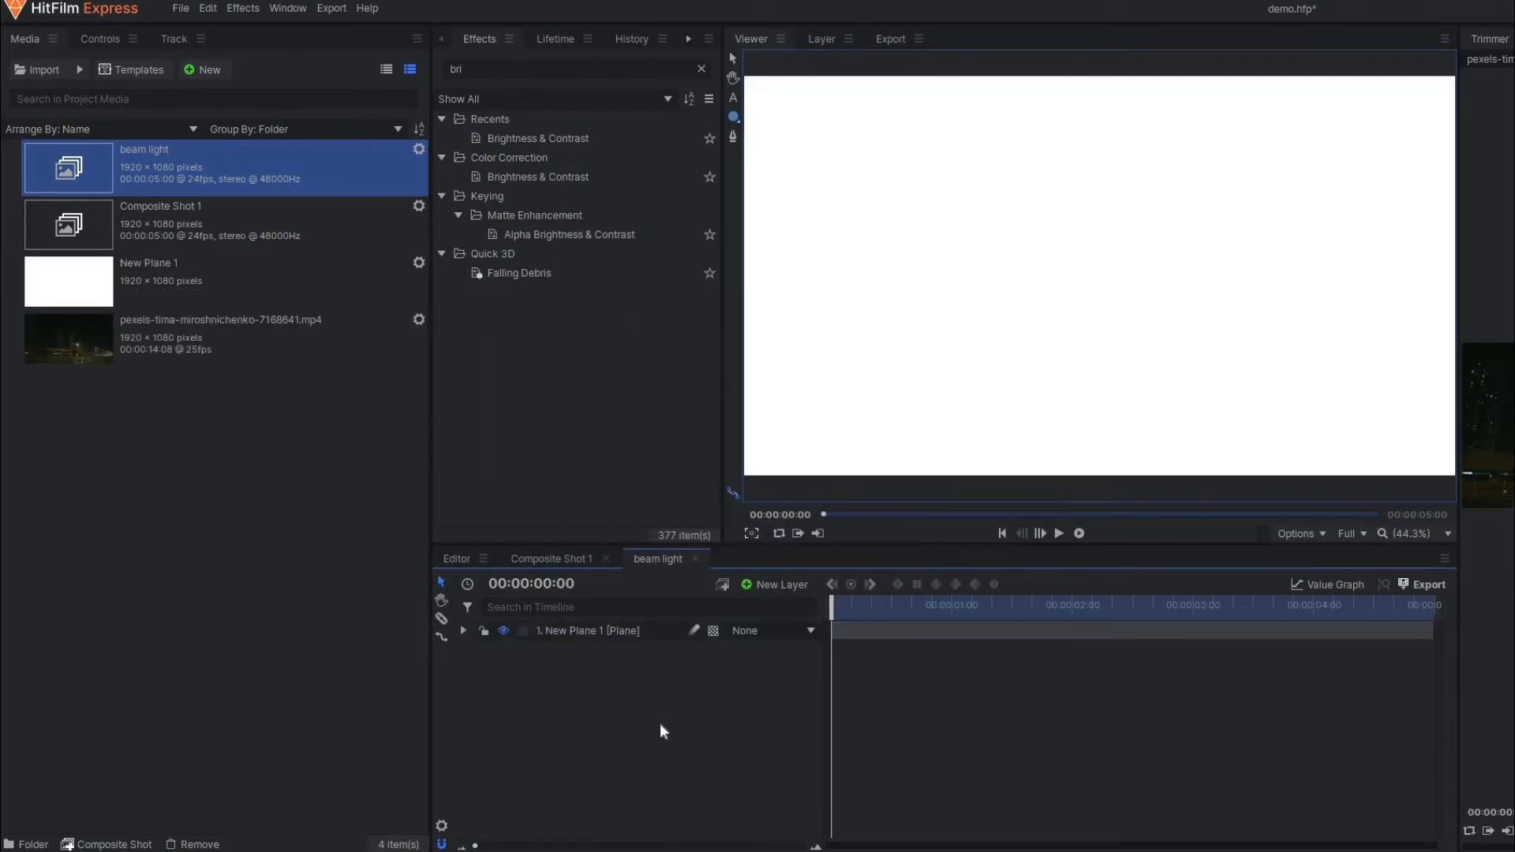
# Place the beam light composite above the spot light layer in Composite Shot 1 and set its opacity to 59%.
pyautogui.click(548, 560)
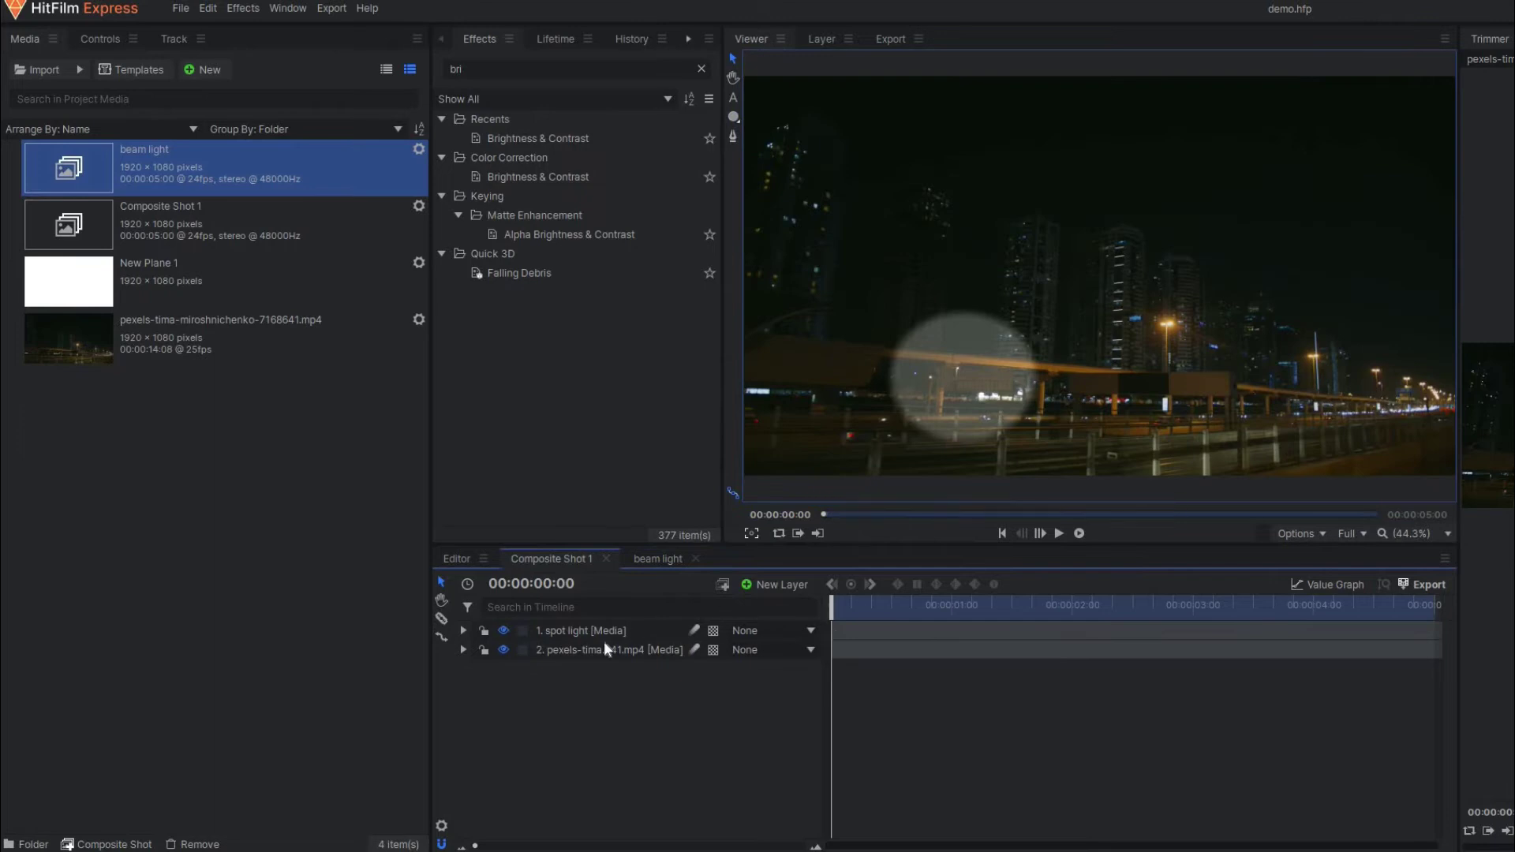
pyautogui.moveTo(242, 147); pyautogui.dragTo(597, 674)
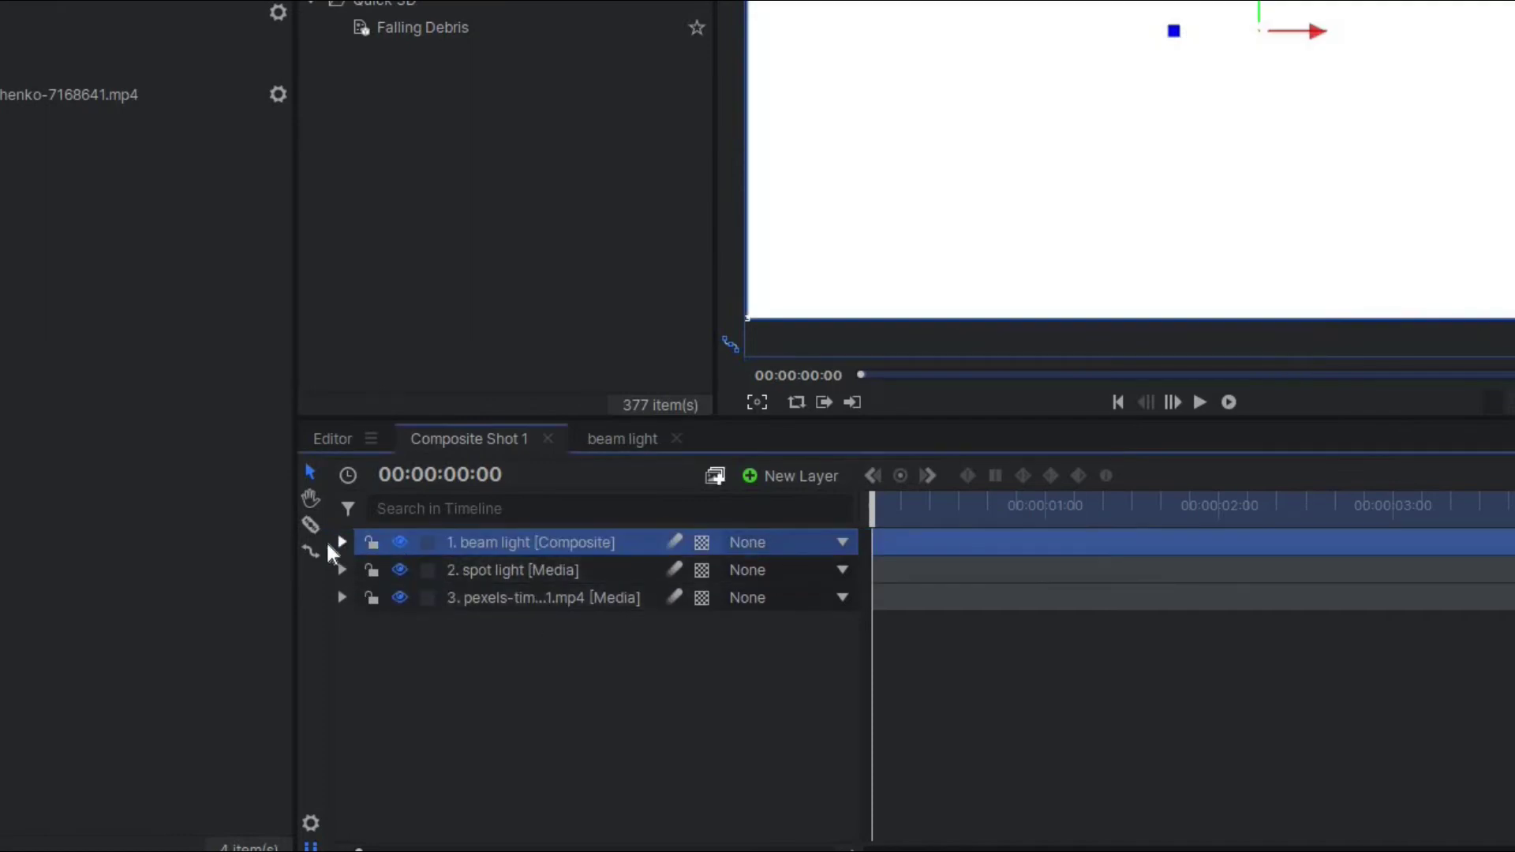
pyautogui.click(341, 542)
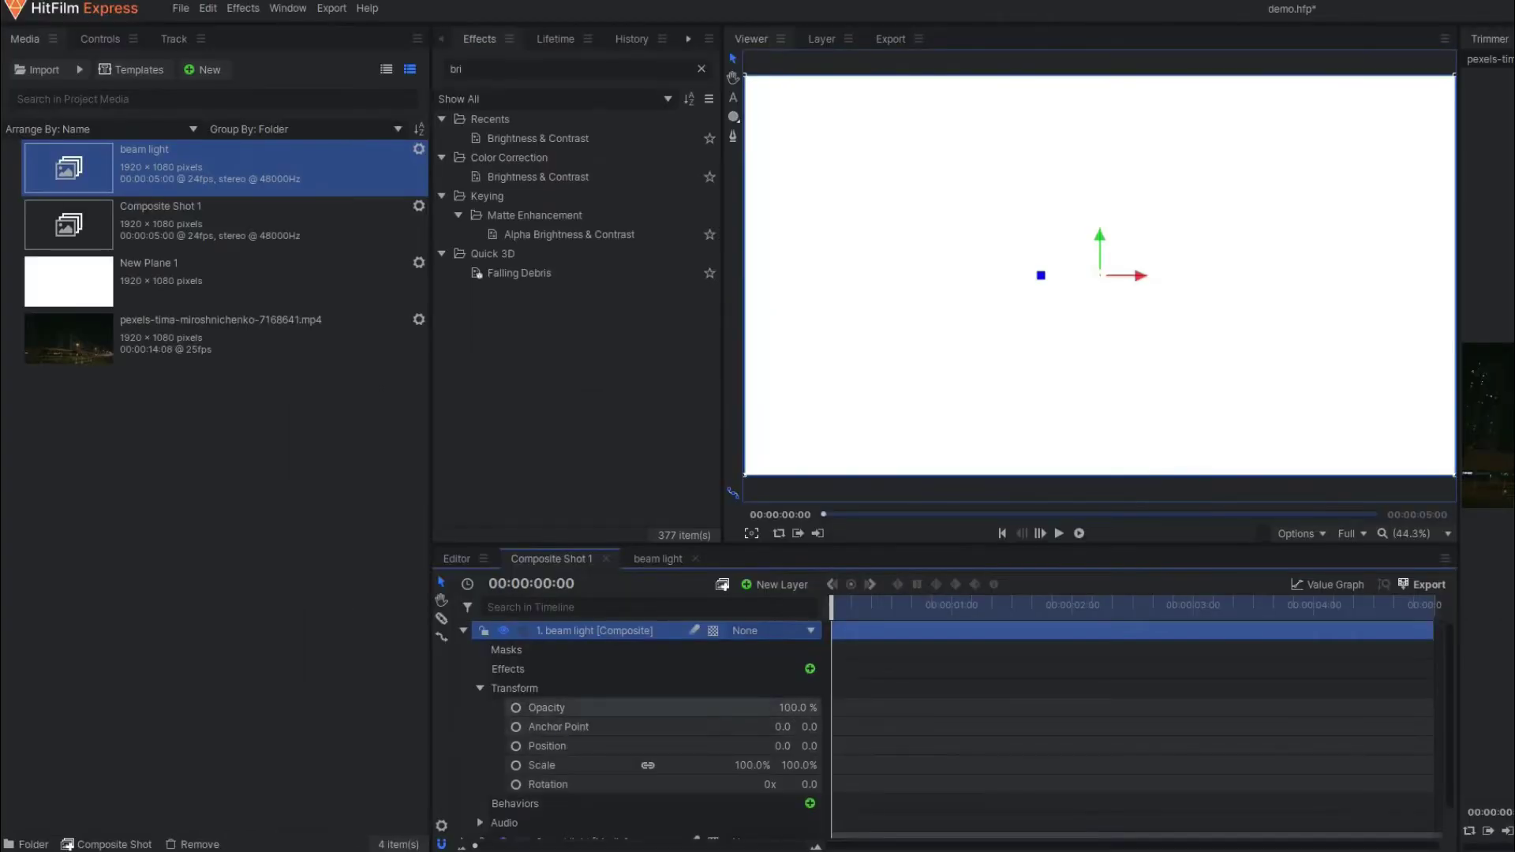
pyautogui.moveTo(796, 708); pyautogui.dragTo(527, 634)
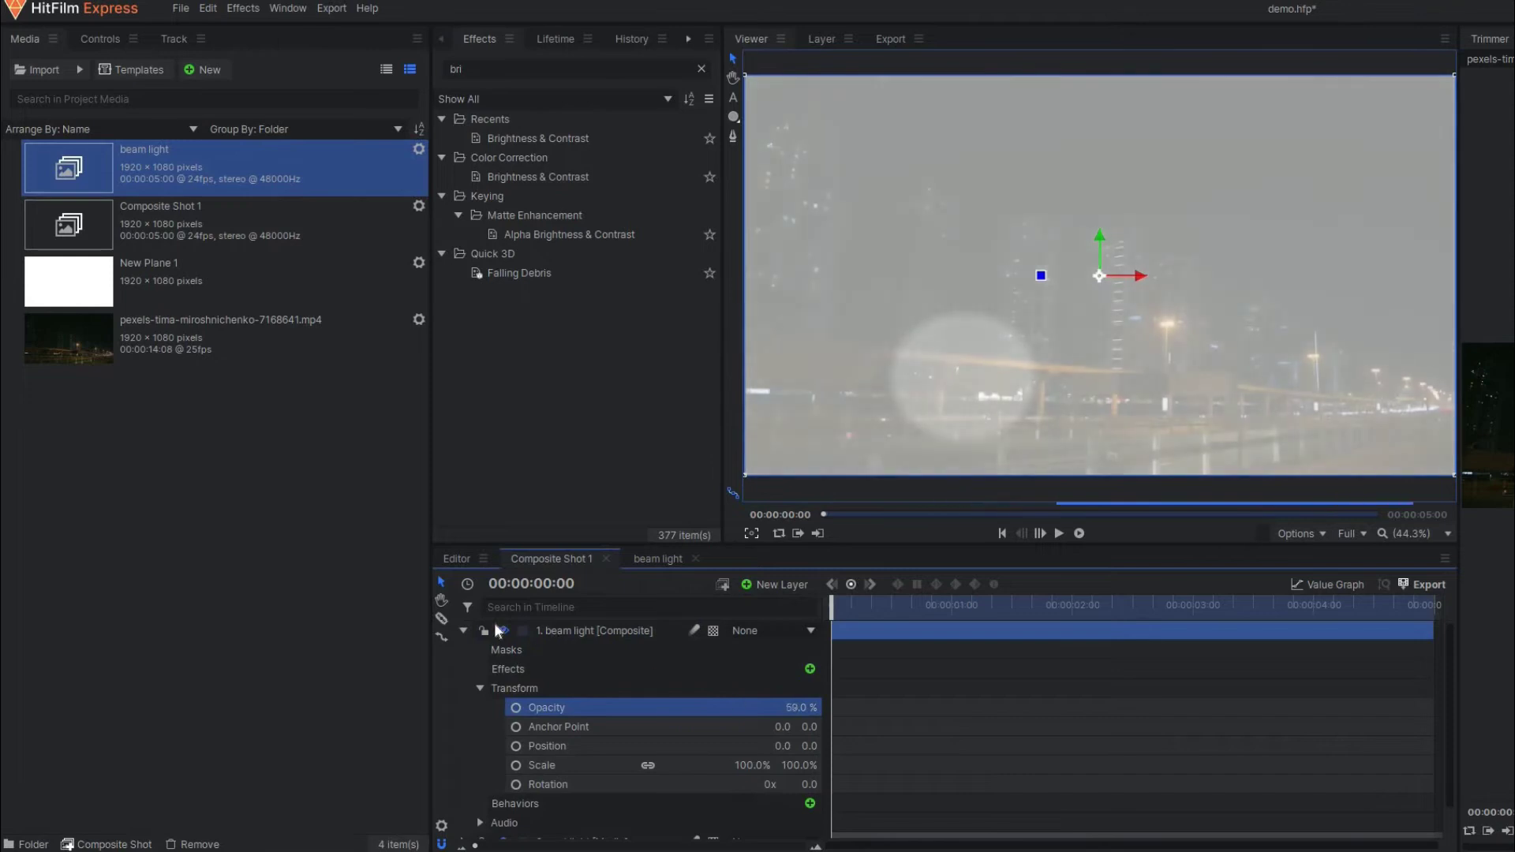
pyautogui.click(463, 631)
# Draw a pen mask on the beam light layer, tapering from around the spotlight circle to a narrow end beyond the frame's upper-right corner.
pyautogui.click(566, 742)
pyautogui.click(565, 629)
pyautogui.scroll(-3, 1256, 229)
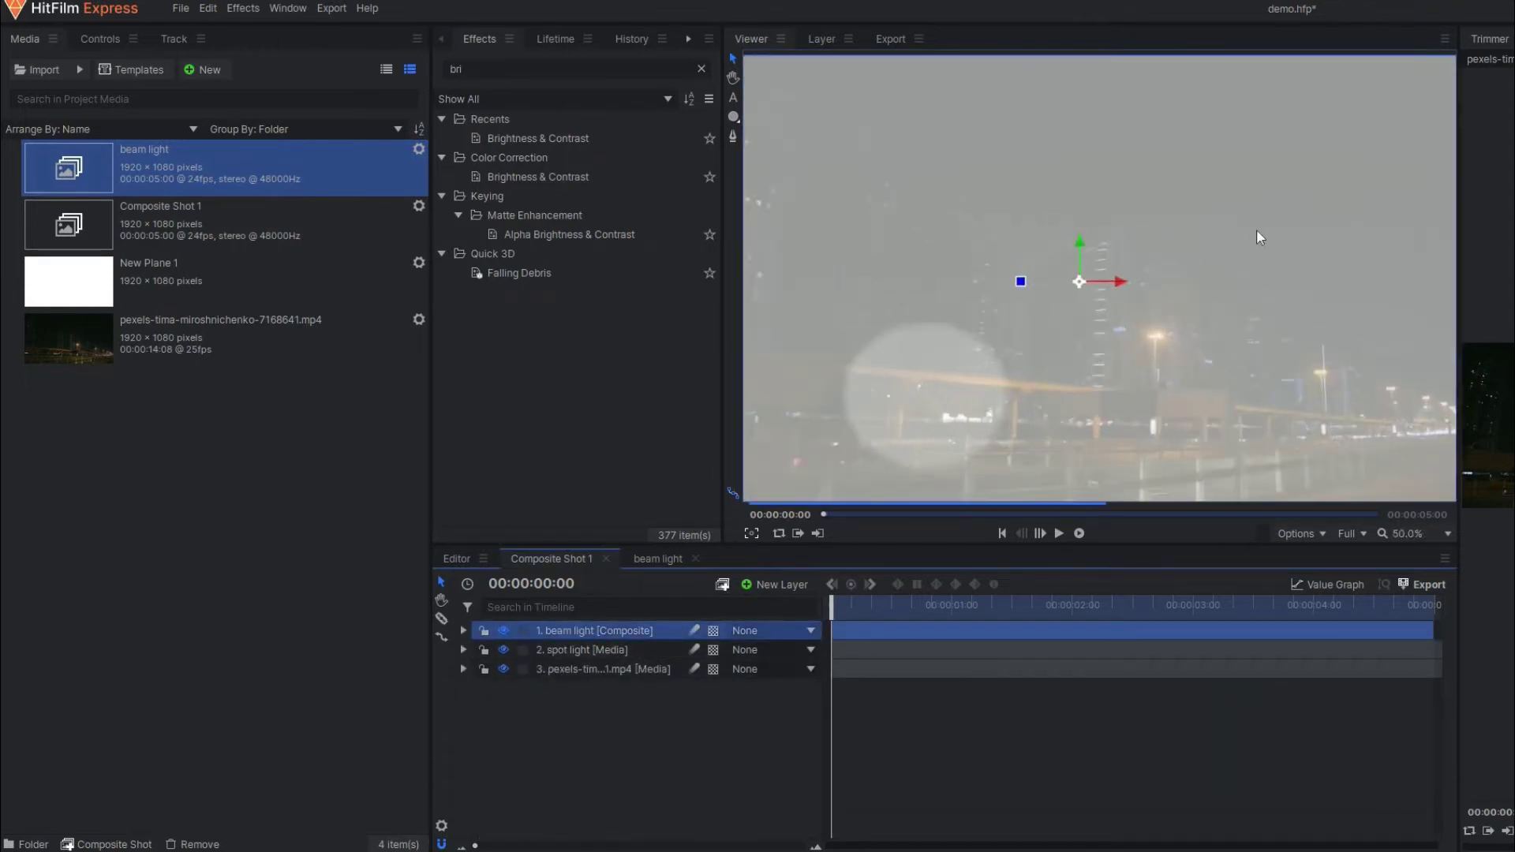
pyautogui.click(1193, 215)
pyautogui.click(1382, 106)
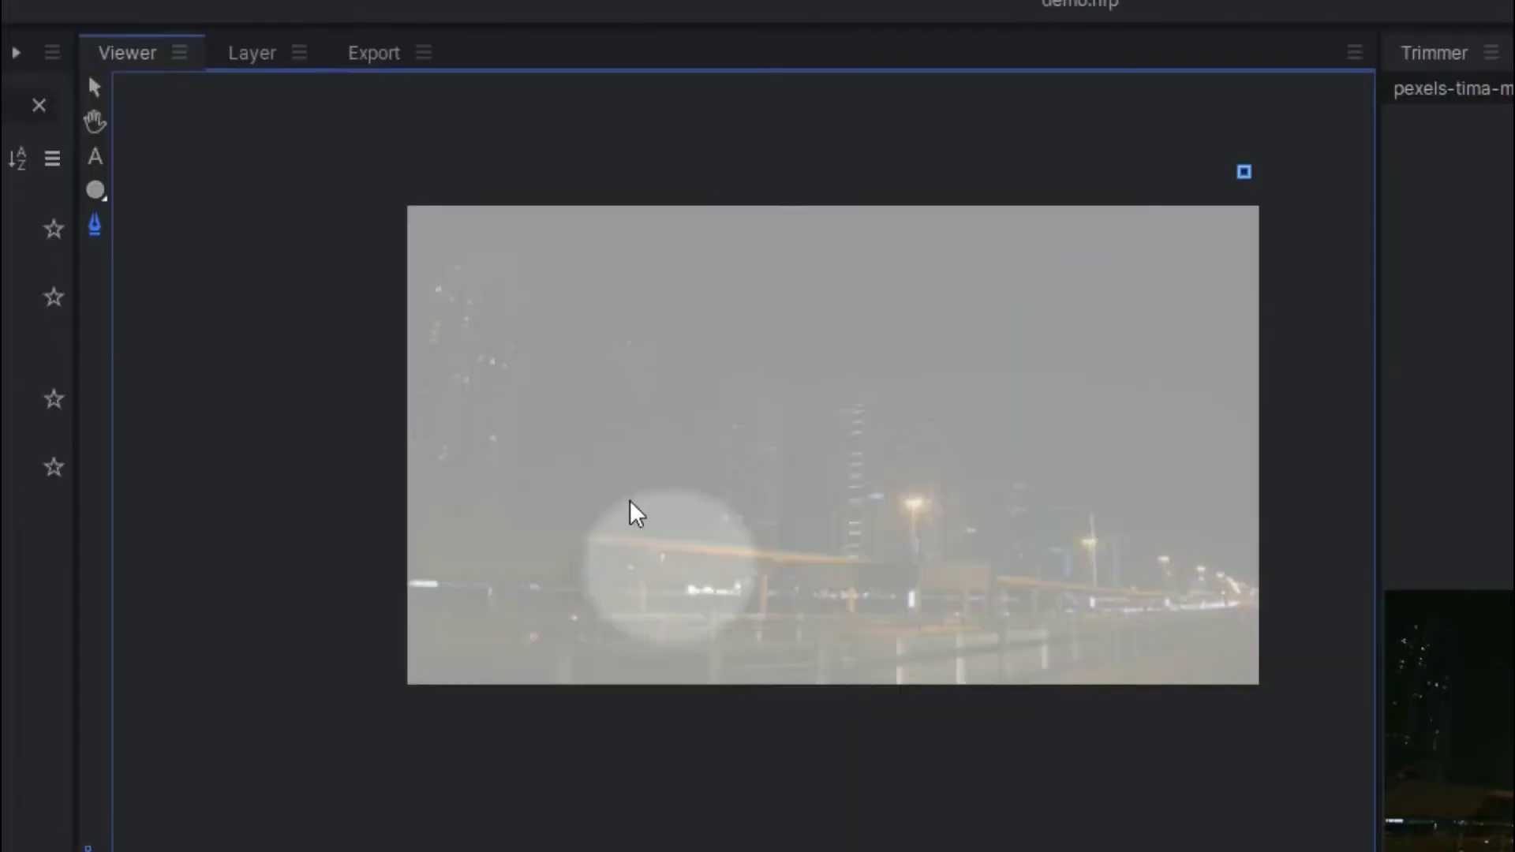
pyautogui.click(1035, 292)
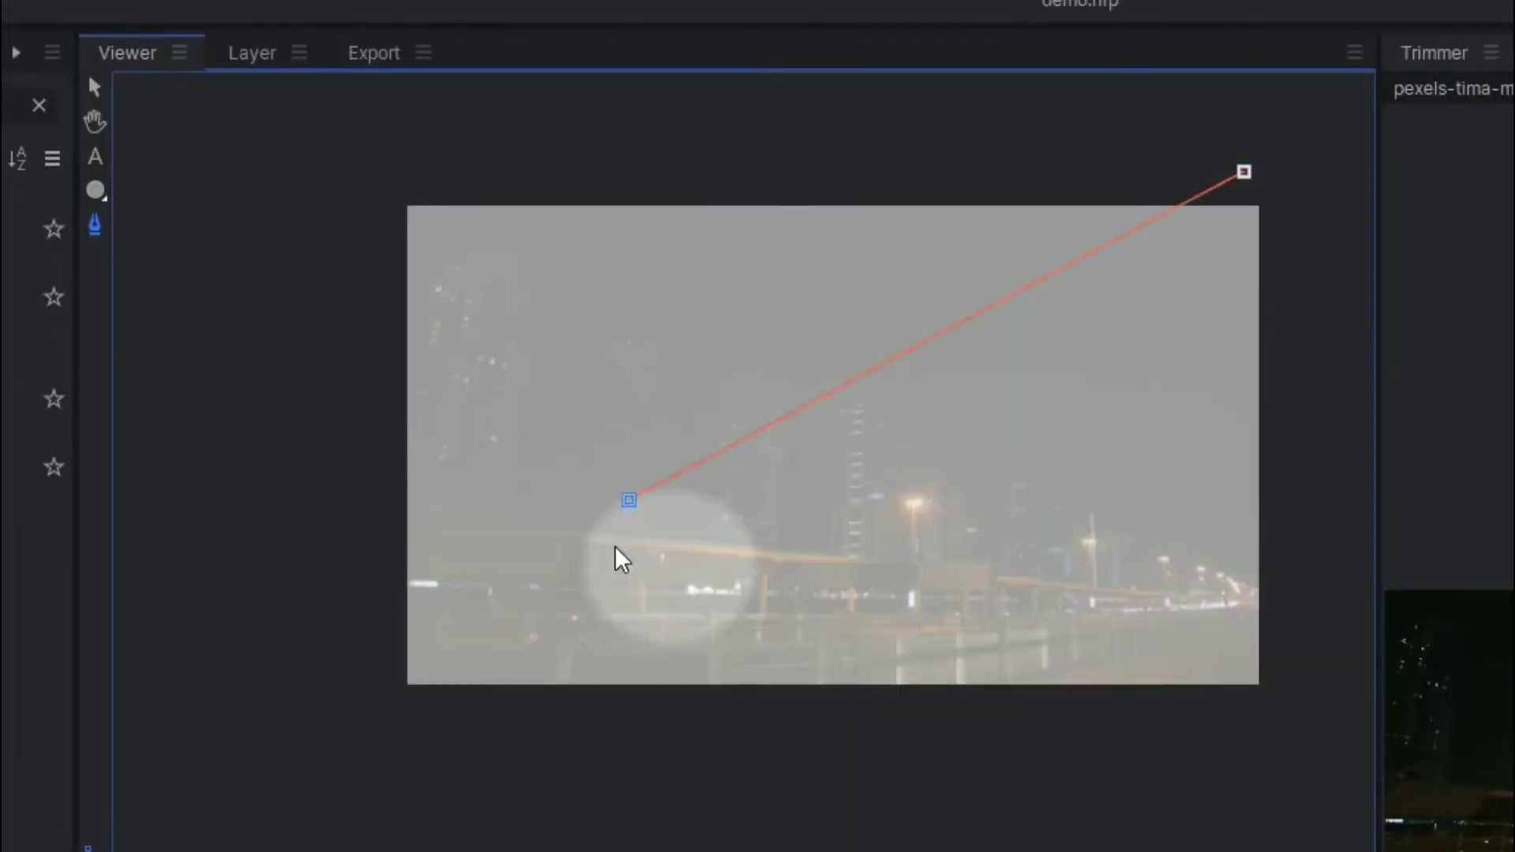
pyautogui.click(599, 597)
pyautogui.click(658, 643)
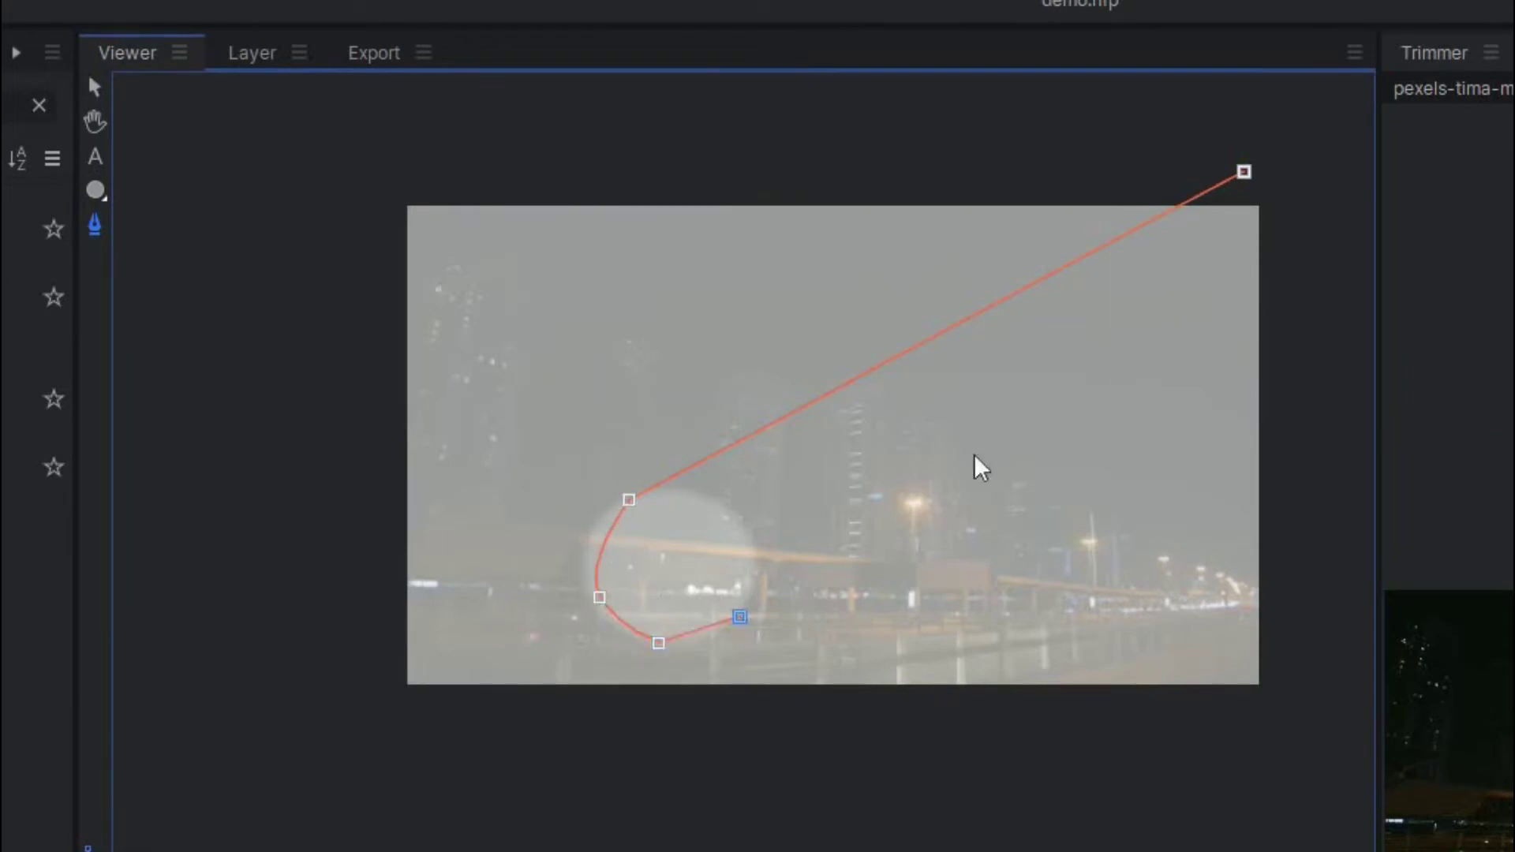
pyautogui.click(1267, 187)
pyautogui.click(1244, 171)
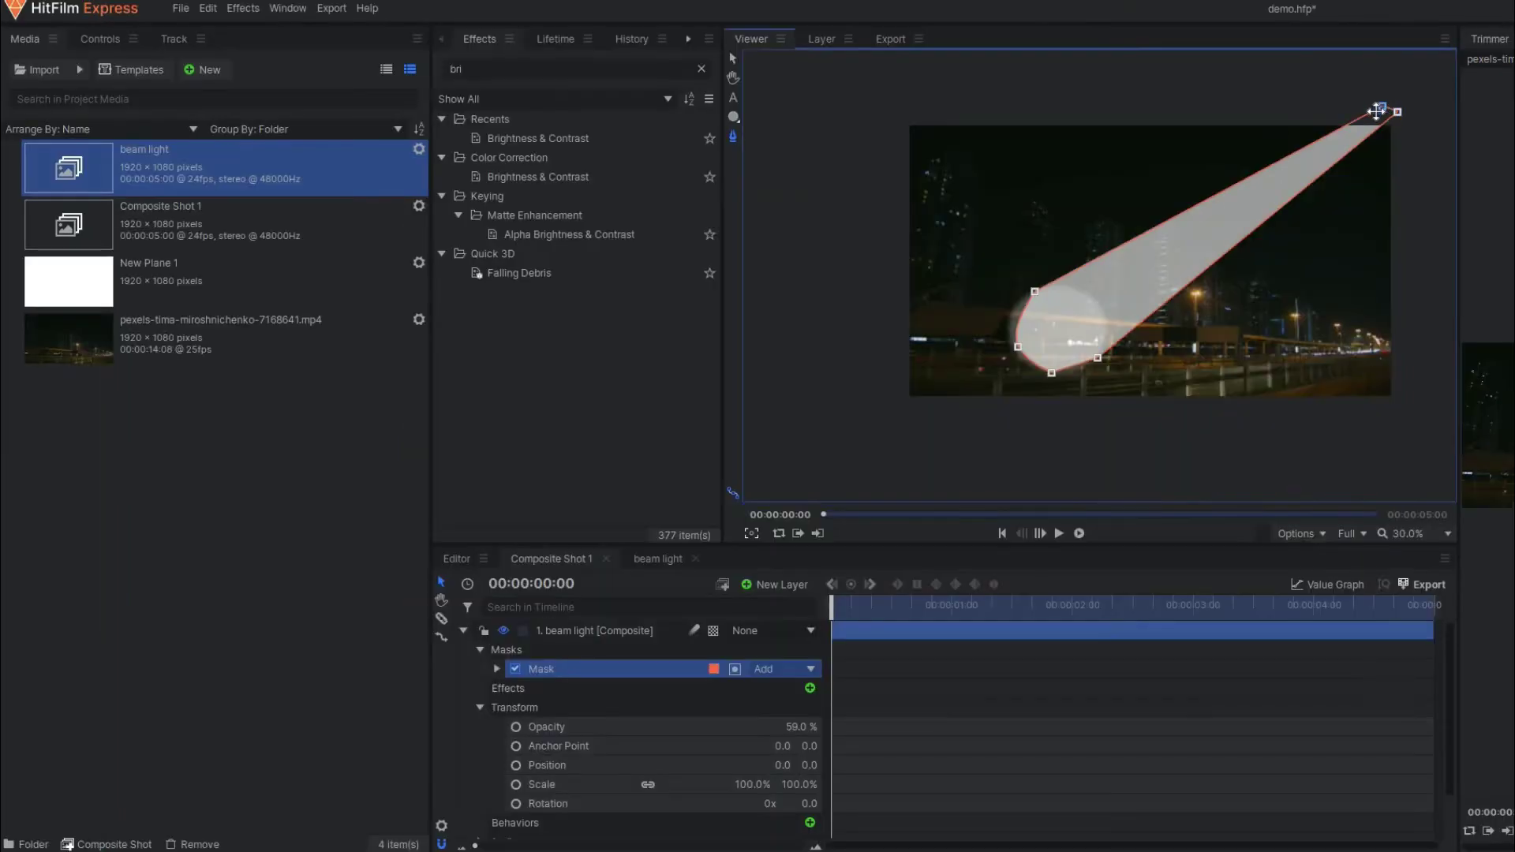
pyautogui.moveTo(1035, 292); pyautogui.dragTo(1023, 297)
# Raise the beam light layer's opacity to 100% and set its mask's feather strength to 14 px.
pyautogui.moveTo(794, 726); pyautogui.dragTo(817, 726)
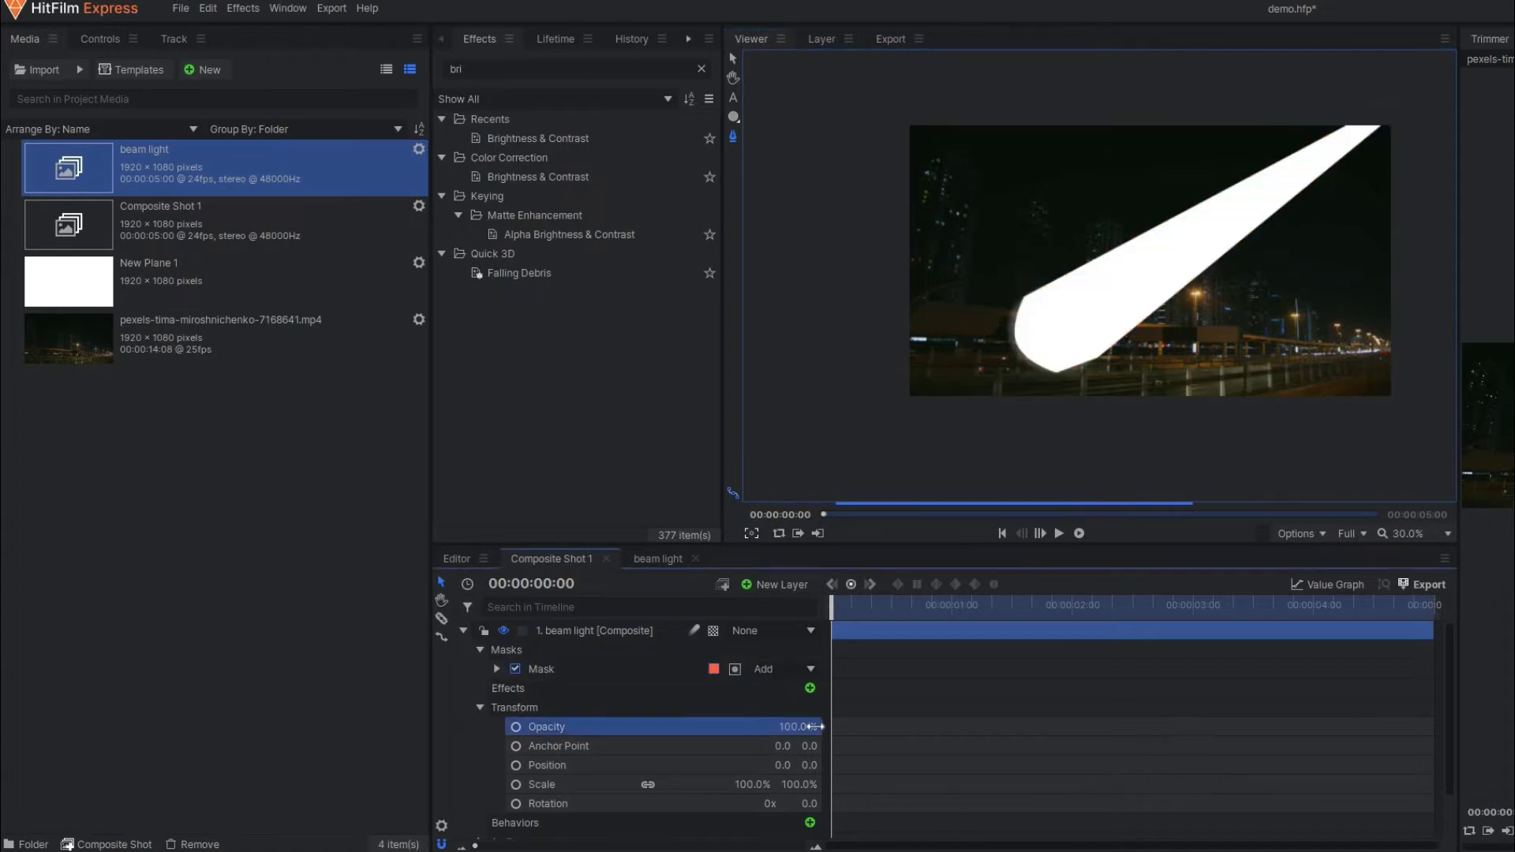
pyautogui.click(496, 668)
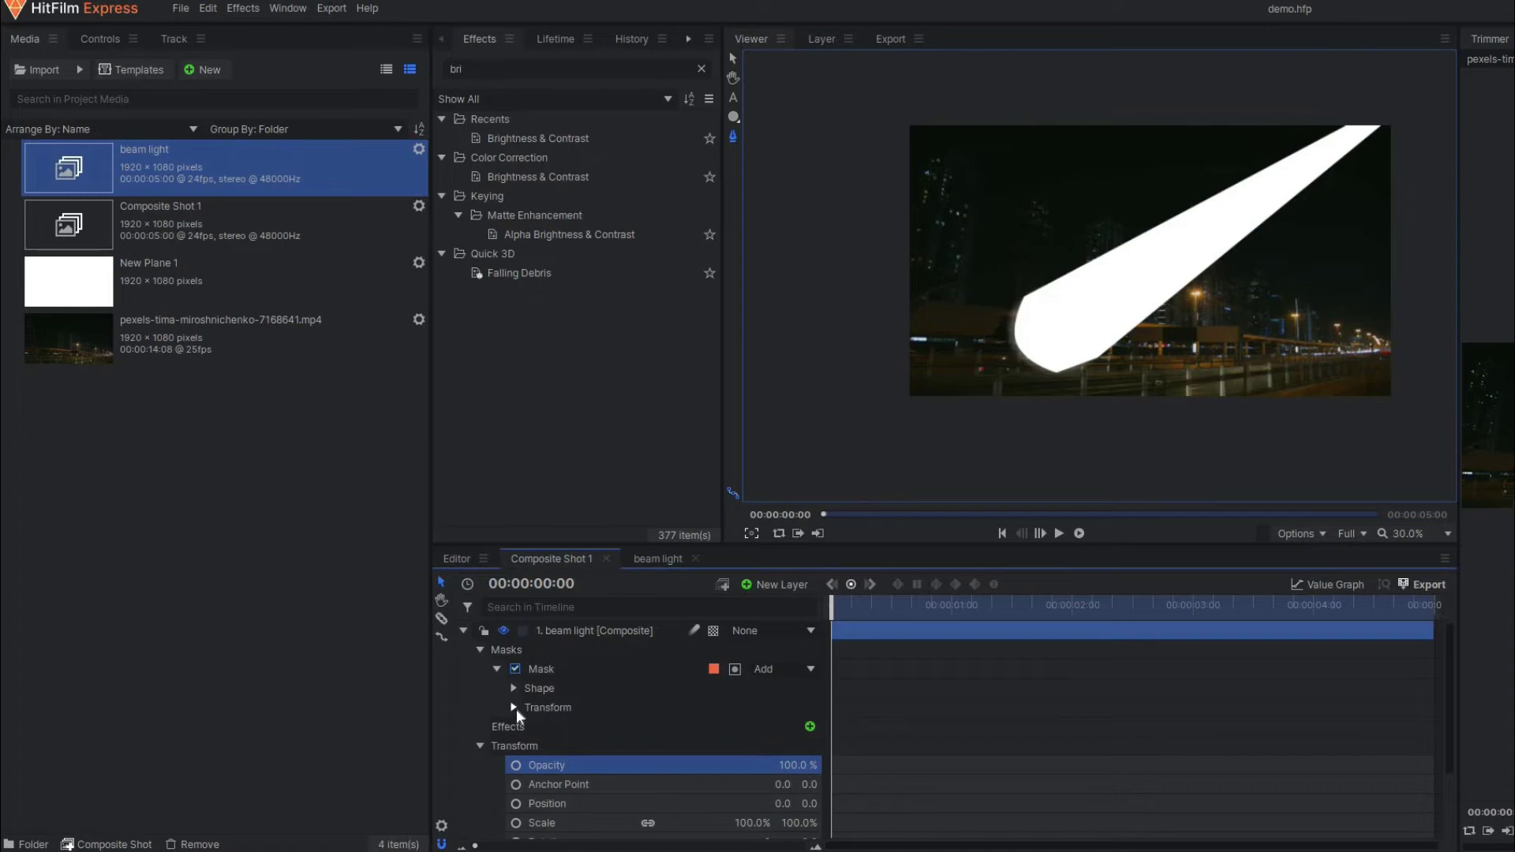
pyautogui.click(513, 708)
pyautogui.click(513, 708)
pyautogui.click(514, 688)
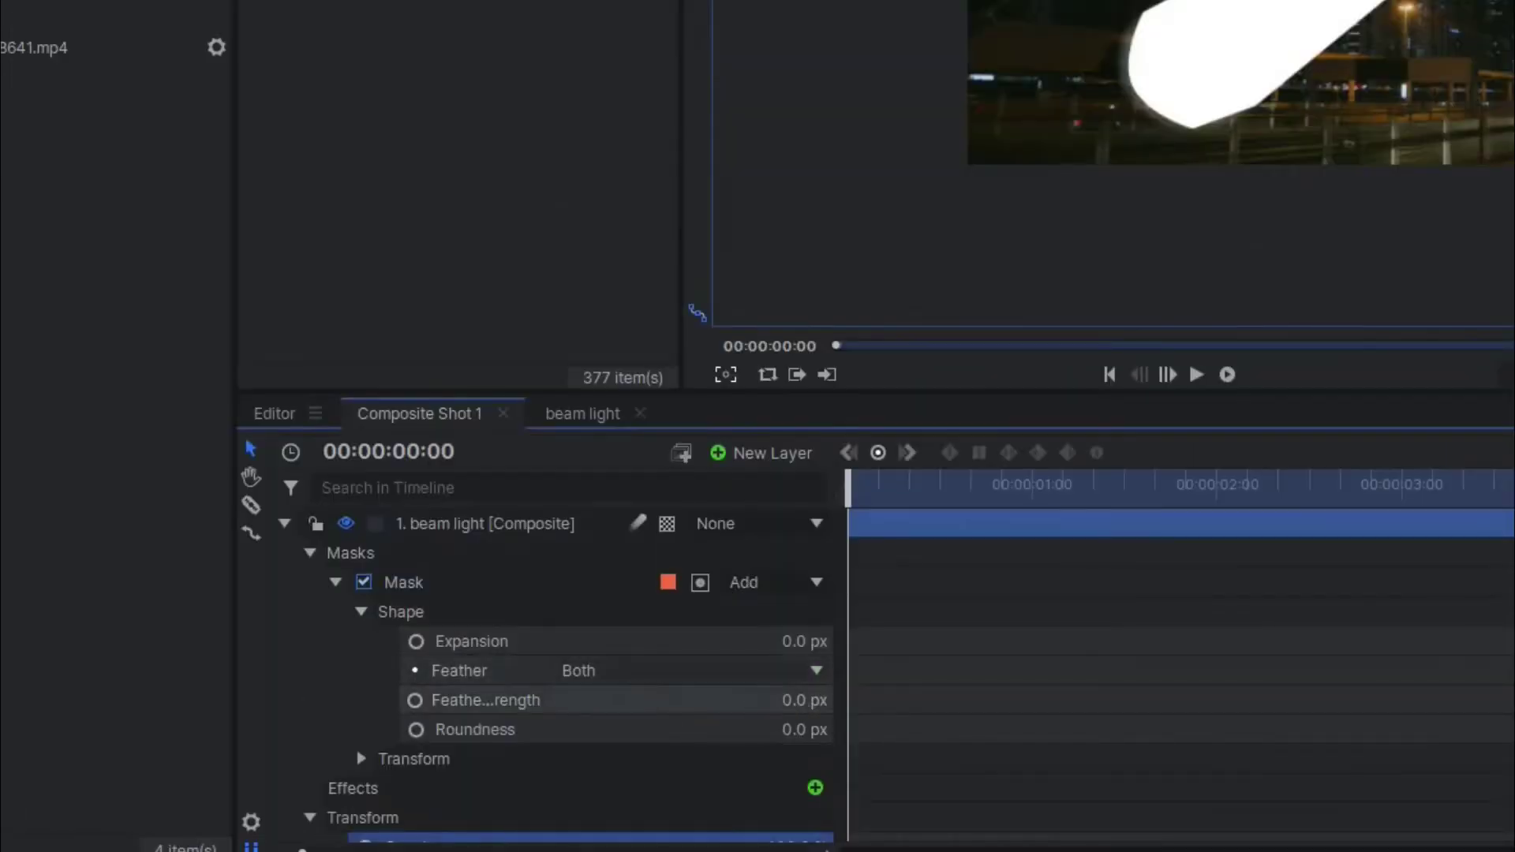
pyautogui.moveTo(799, 699); pyautogui.dragTo(811, 700)
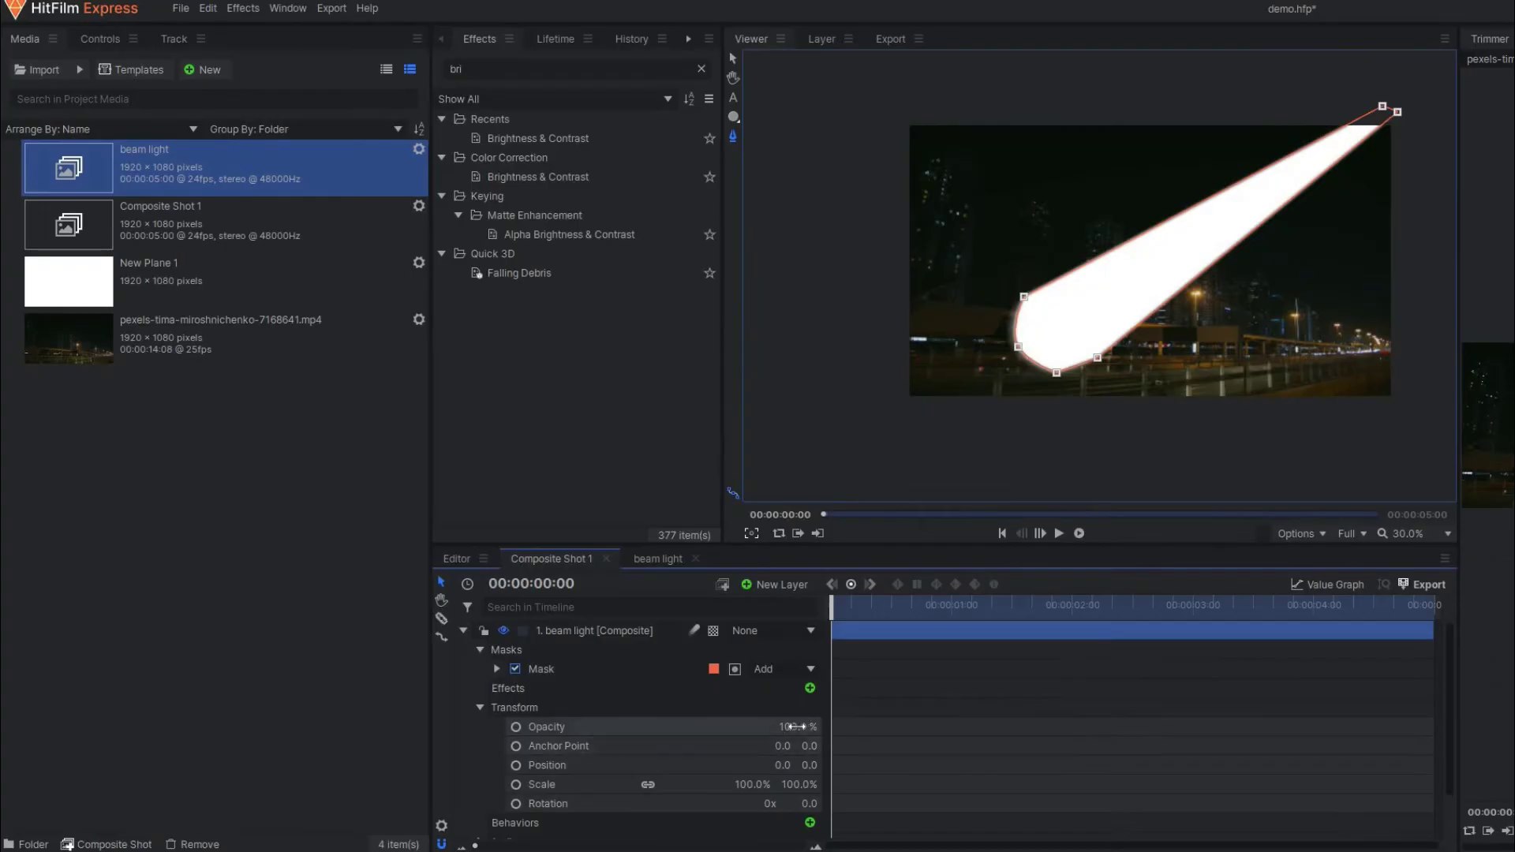
# Lower the beam light layer's opacity to 14%, preview the shot and return to the first frame.
pyautogui.moveTo(797, 726); pyautogui.dragTo(758, 726)
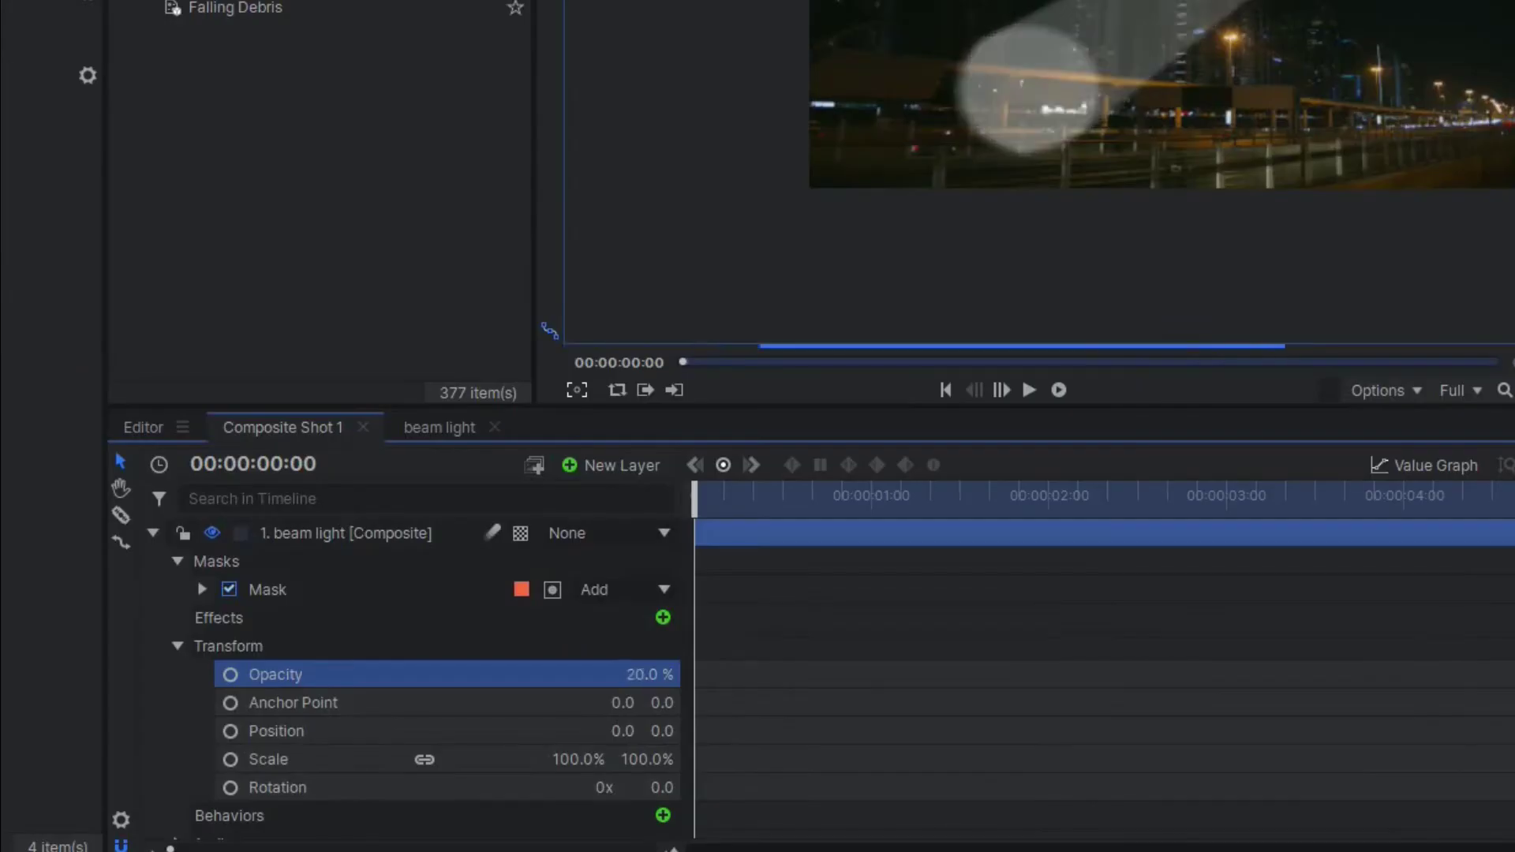
pyautogui.moveTo(649, 675); pyautogui.dragTo(653, 674)
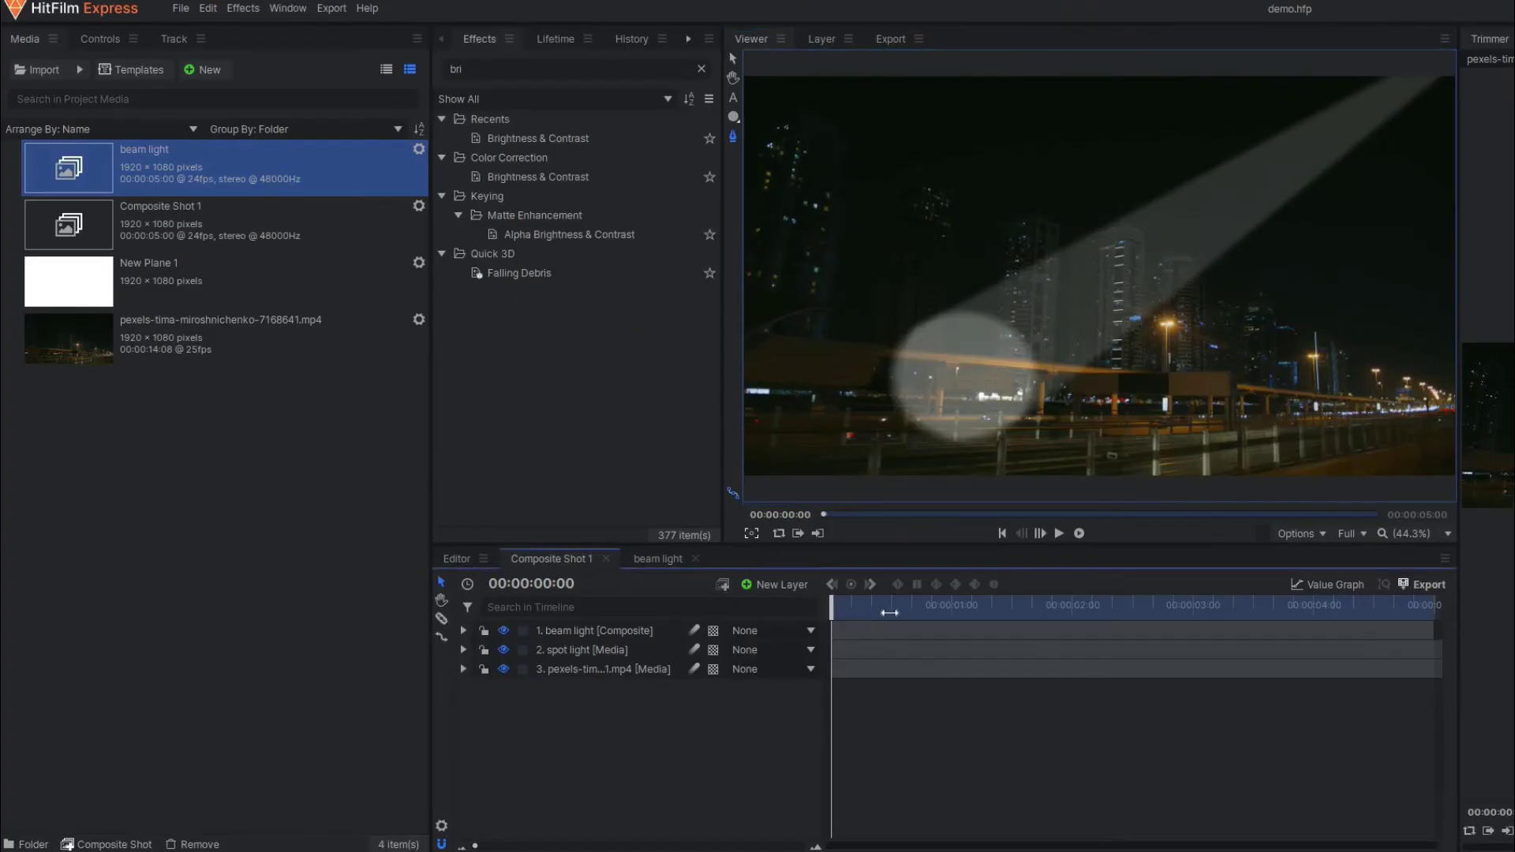
pyautogui.moveTo(889, 613); pyautogui.dragTo(1148, 654)
pyautogui.click(846, 603)
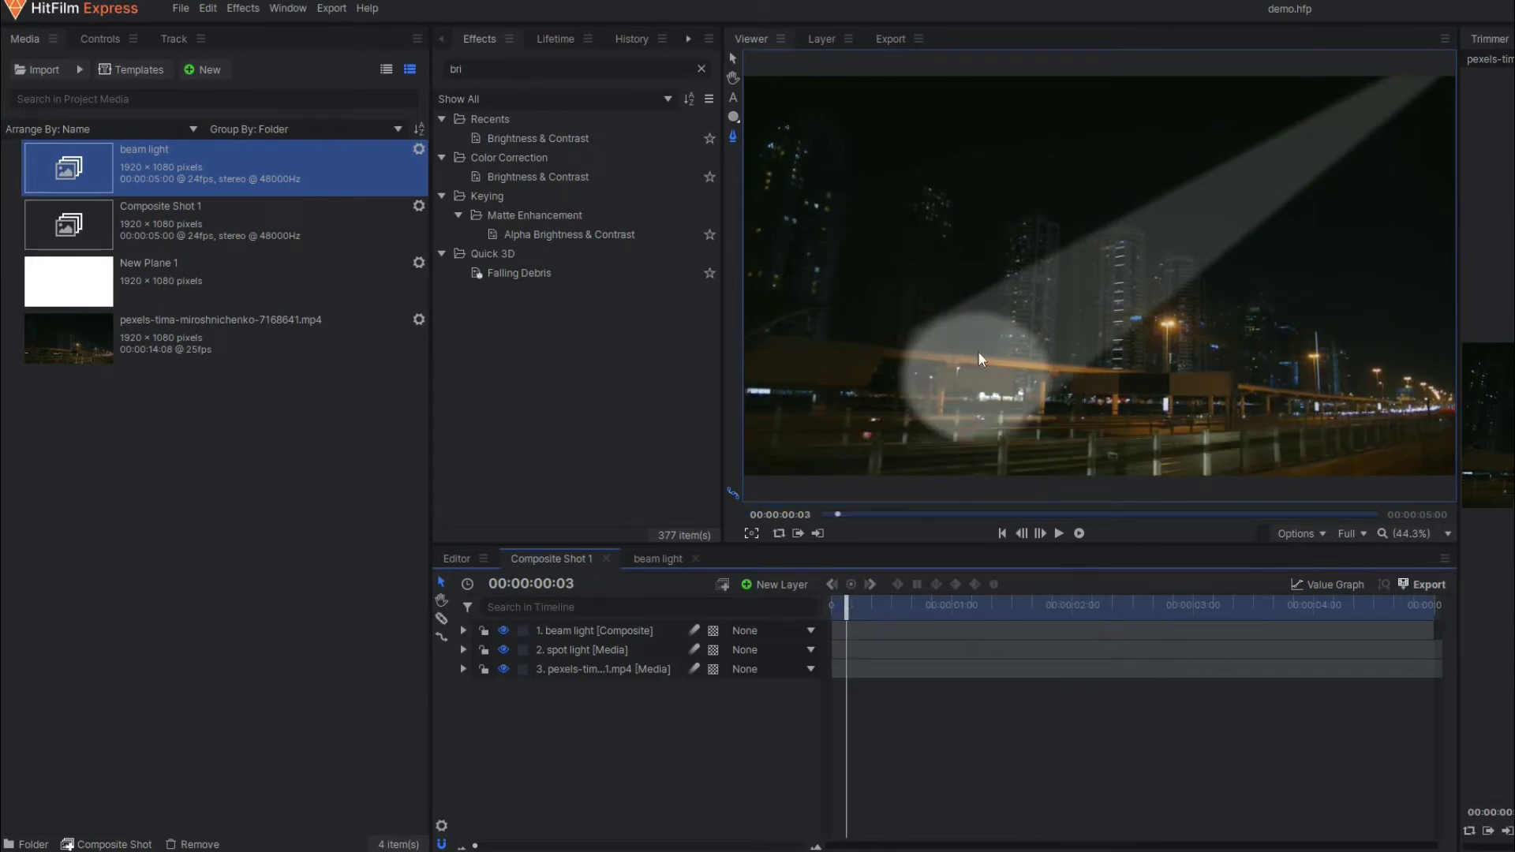
pyautogui.moveTo(842, 608)
pyautogui.mouseDown()
pyautogui.moveTo(977, 645)
pyautogui.moveTo(813, 606)
pyautogui.mouseUp()
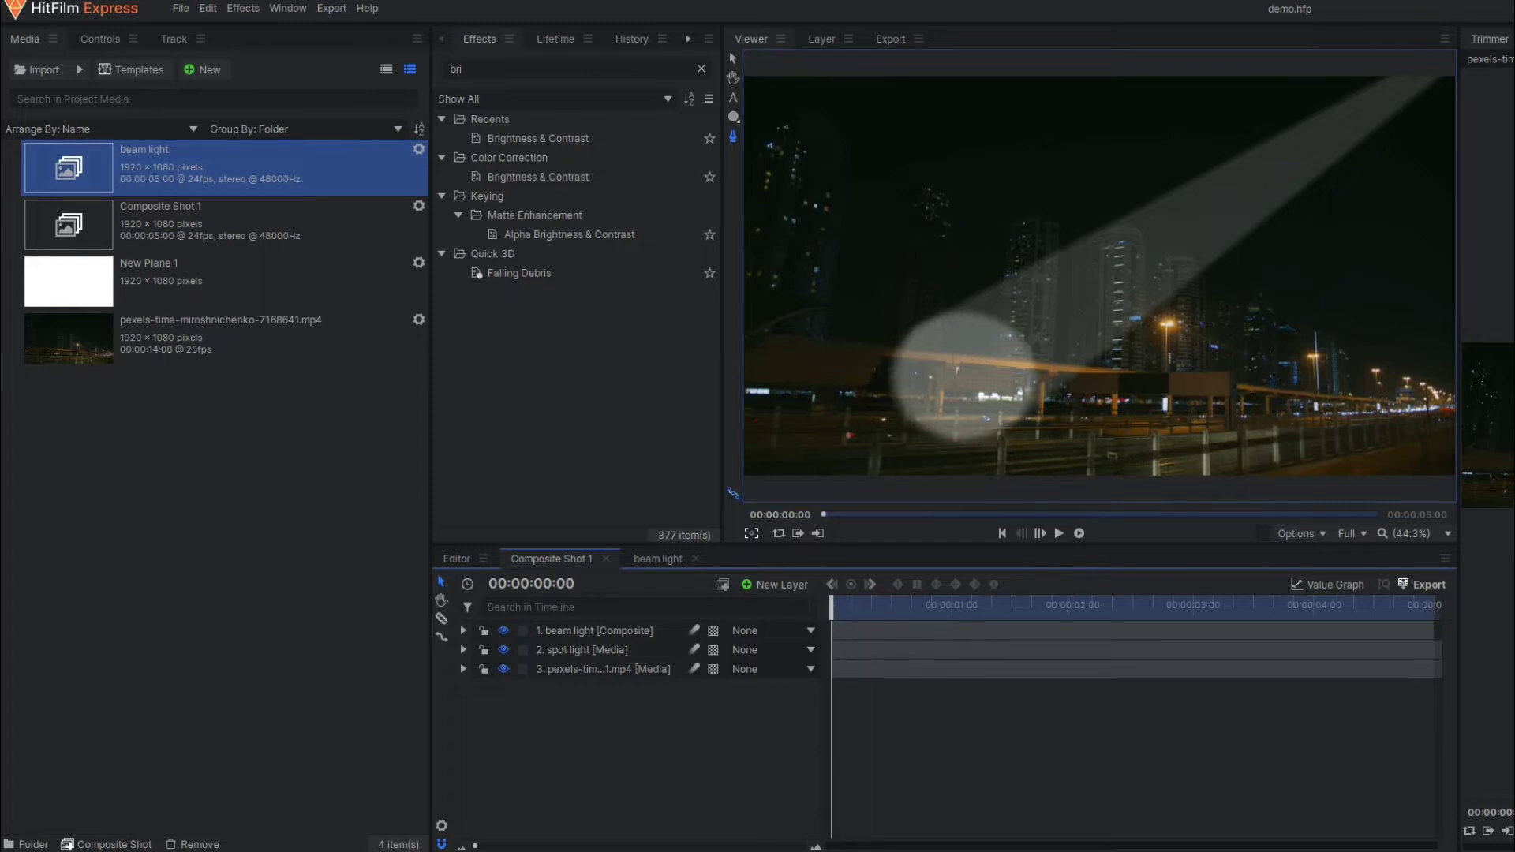
# Move the beam light layer's anchor point to 896, 545 at the beam's narrow end and set its position to 890, 553.3.
pyautogui.click(561, 629)
pyautogui.click(557, 627)
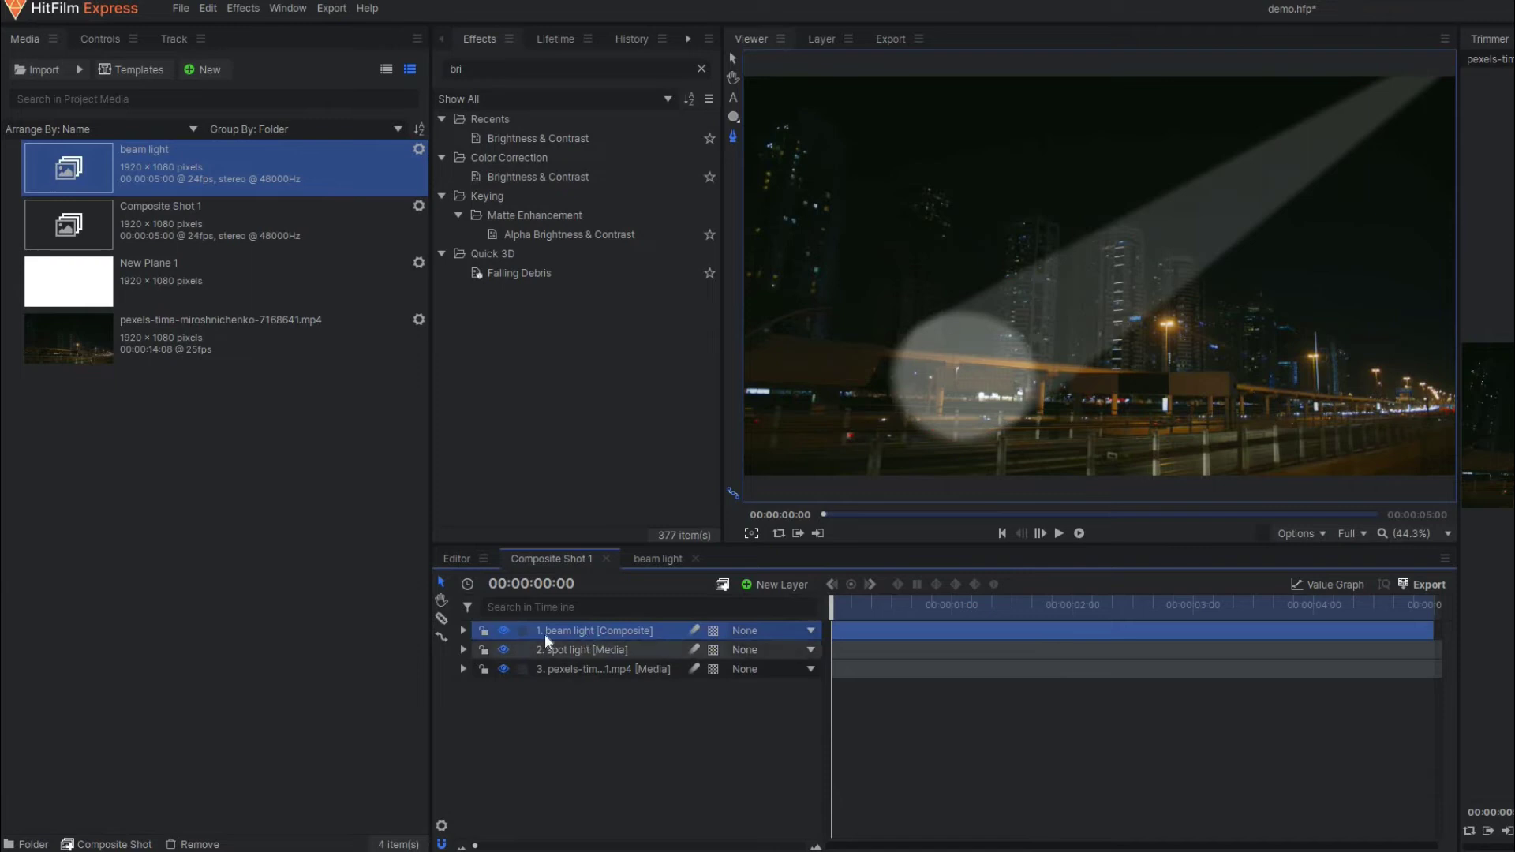
pyautogui.click(463, 631)
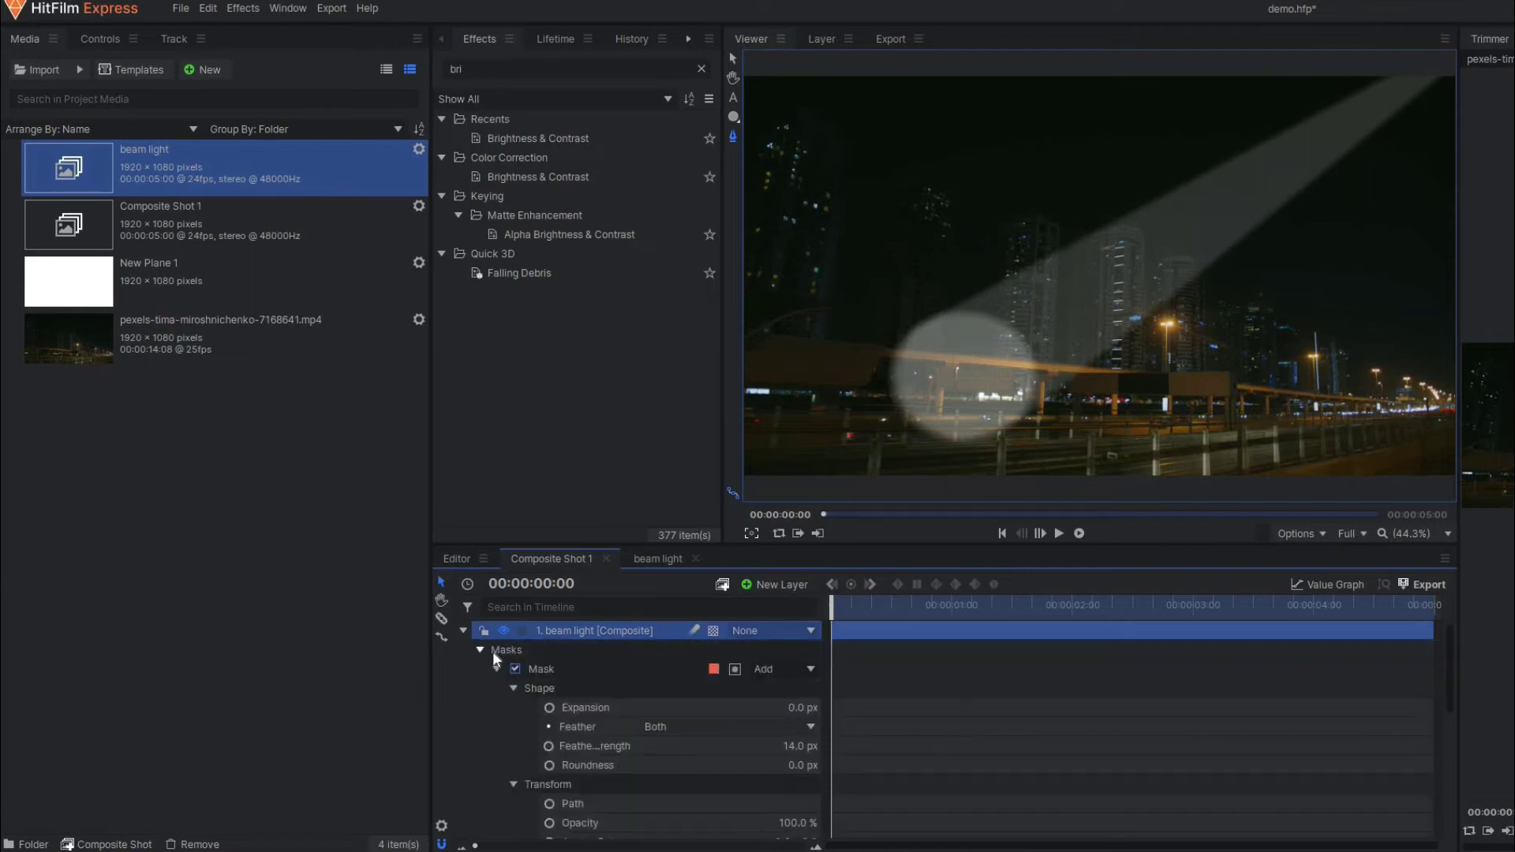
pyautogui.scroll(-4, 625, 716)
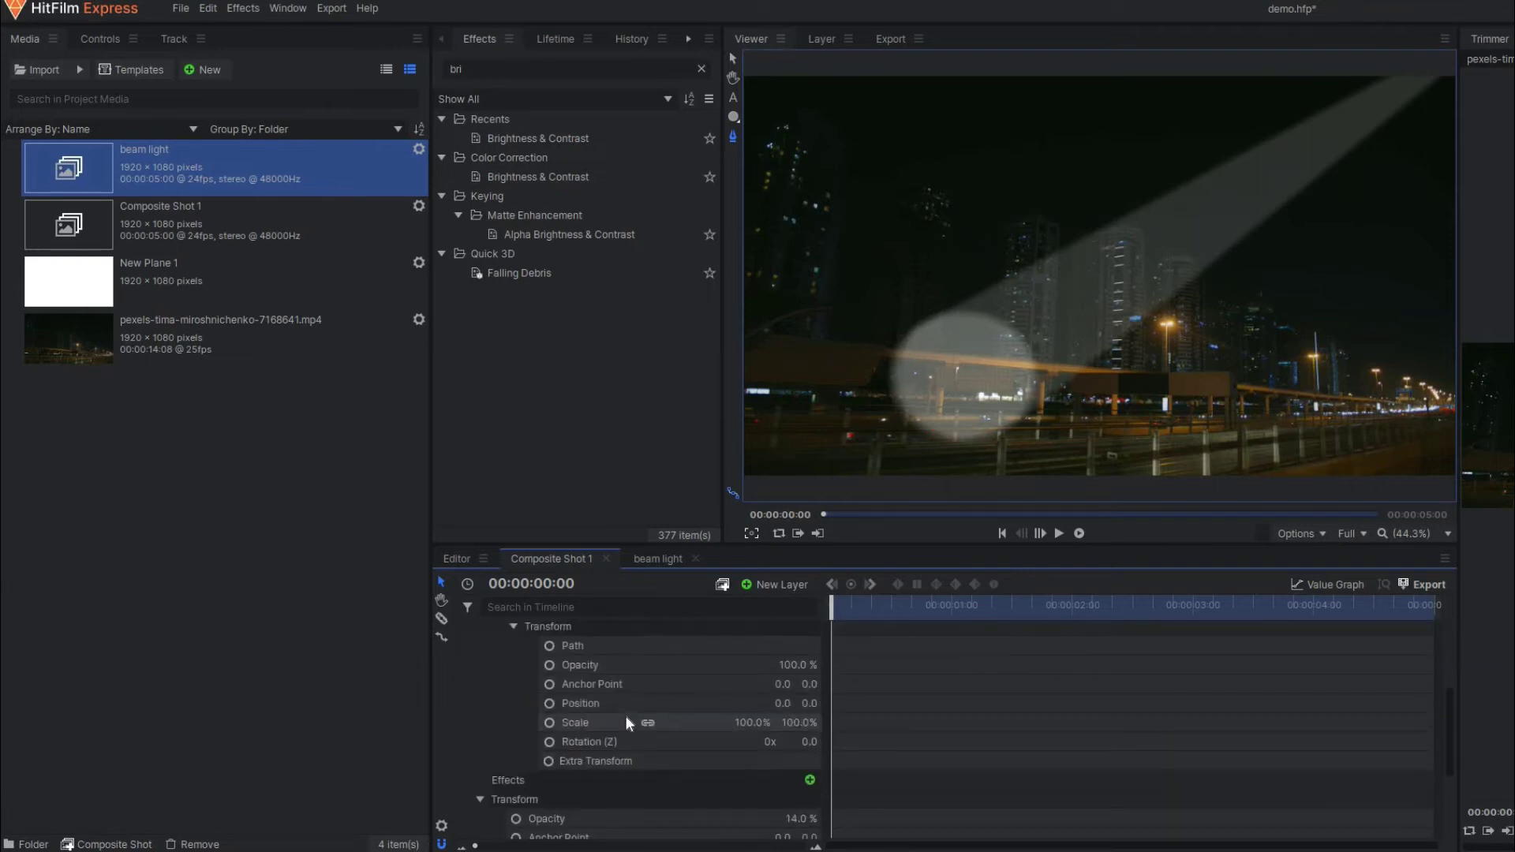
pyautogui.scroll(-3, 627, 719)
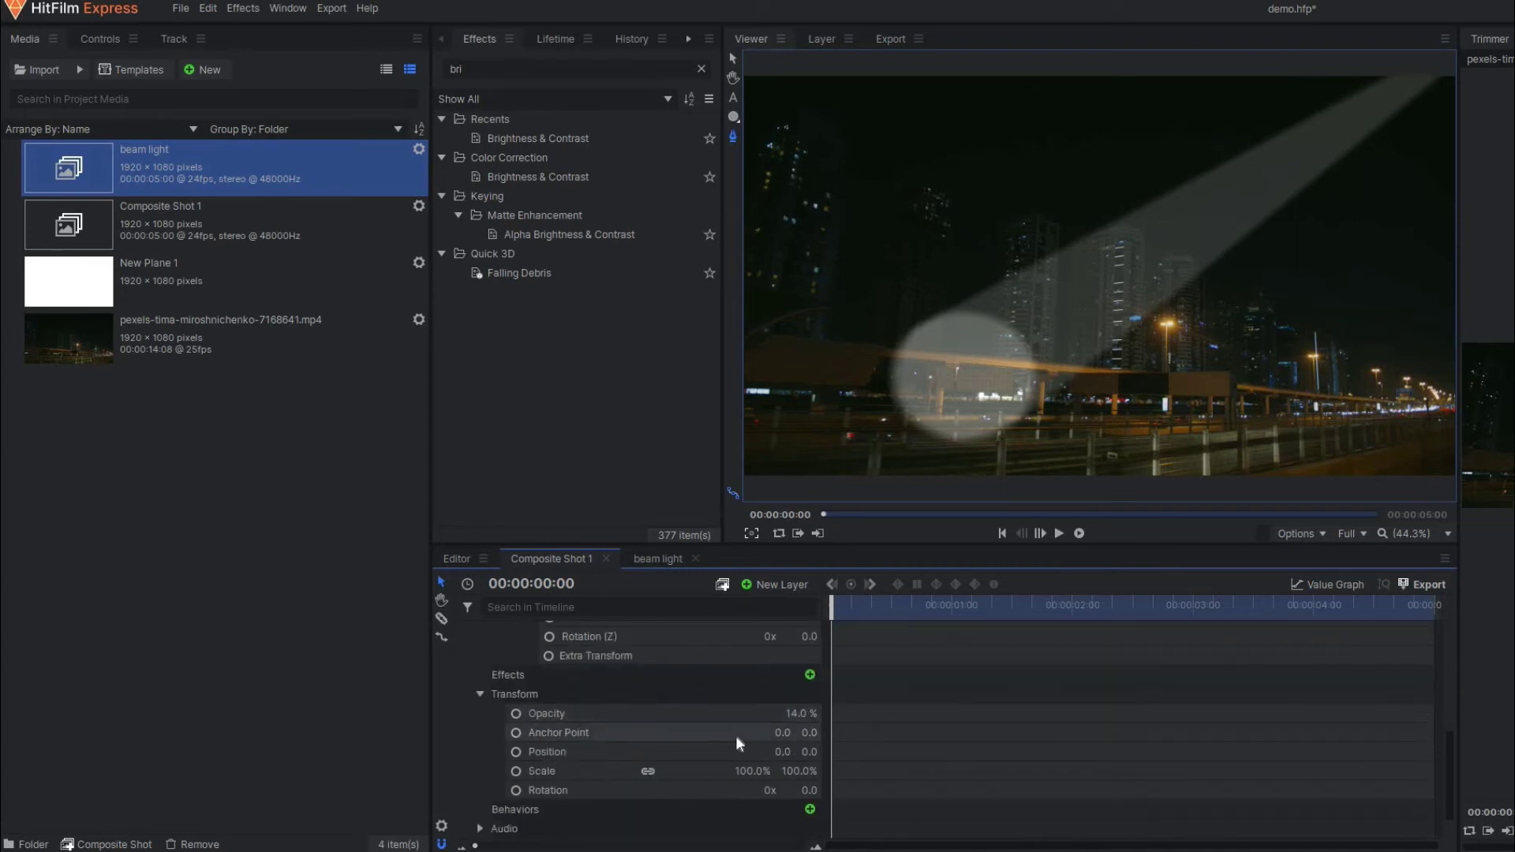
pyautogui.scroll(3, 716, 720)
pyautogui.scroll(-5, 716, 719)
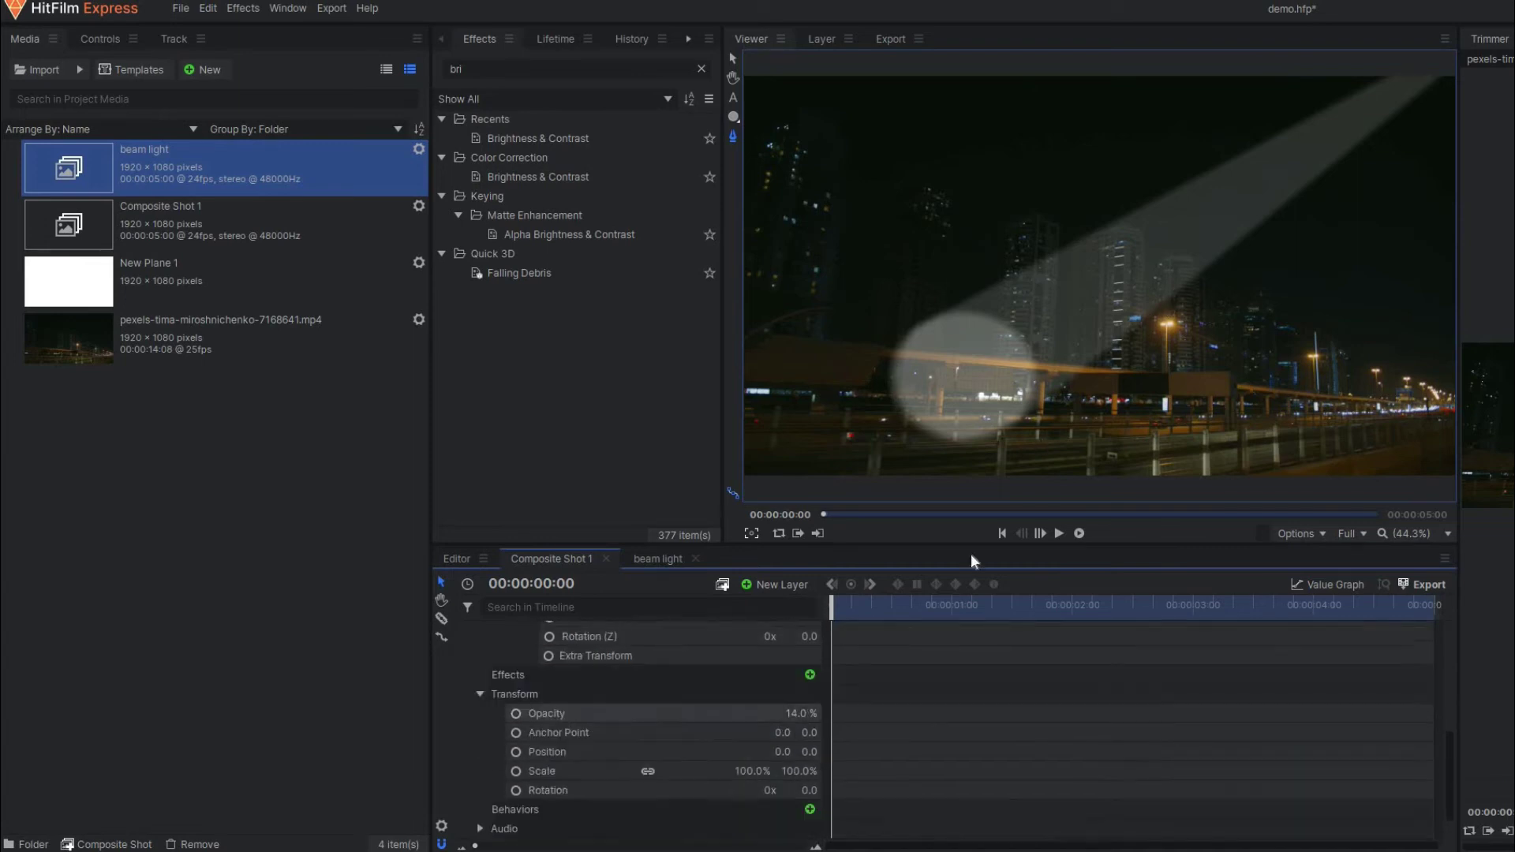
pyautogui.scroll(-2, 1194, 323)
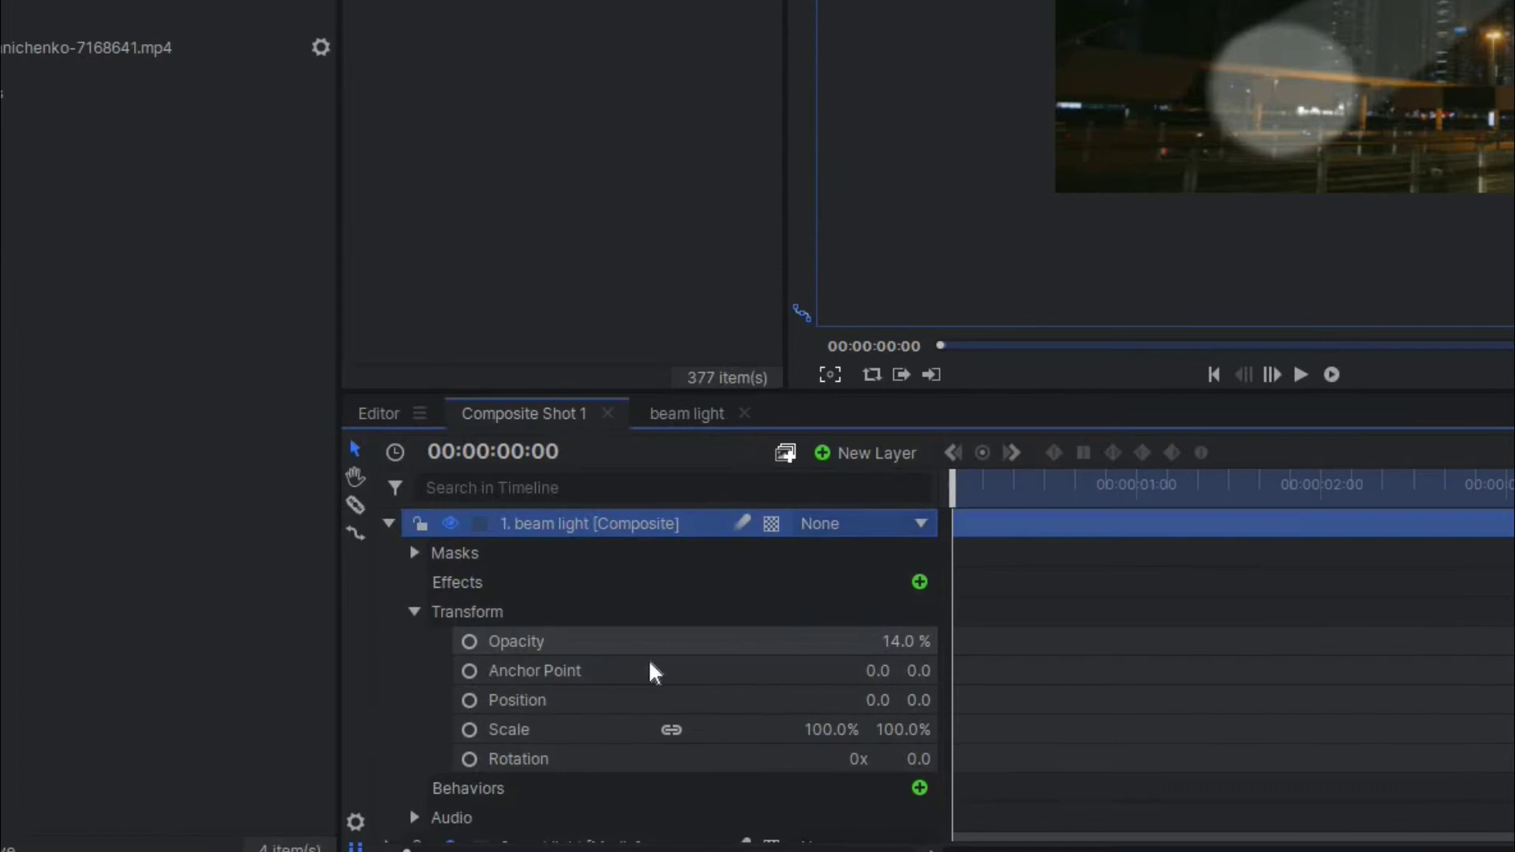
pyautogui.moveTo(877, 671); pyautogui.dragTo(994, 671)
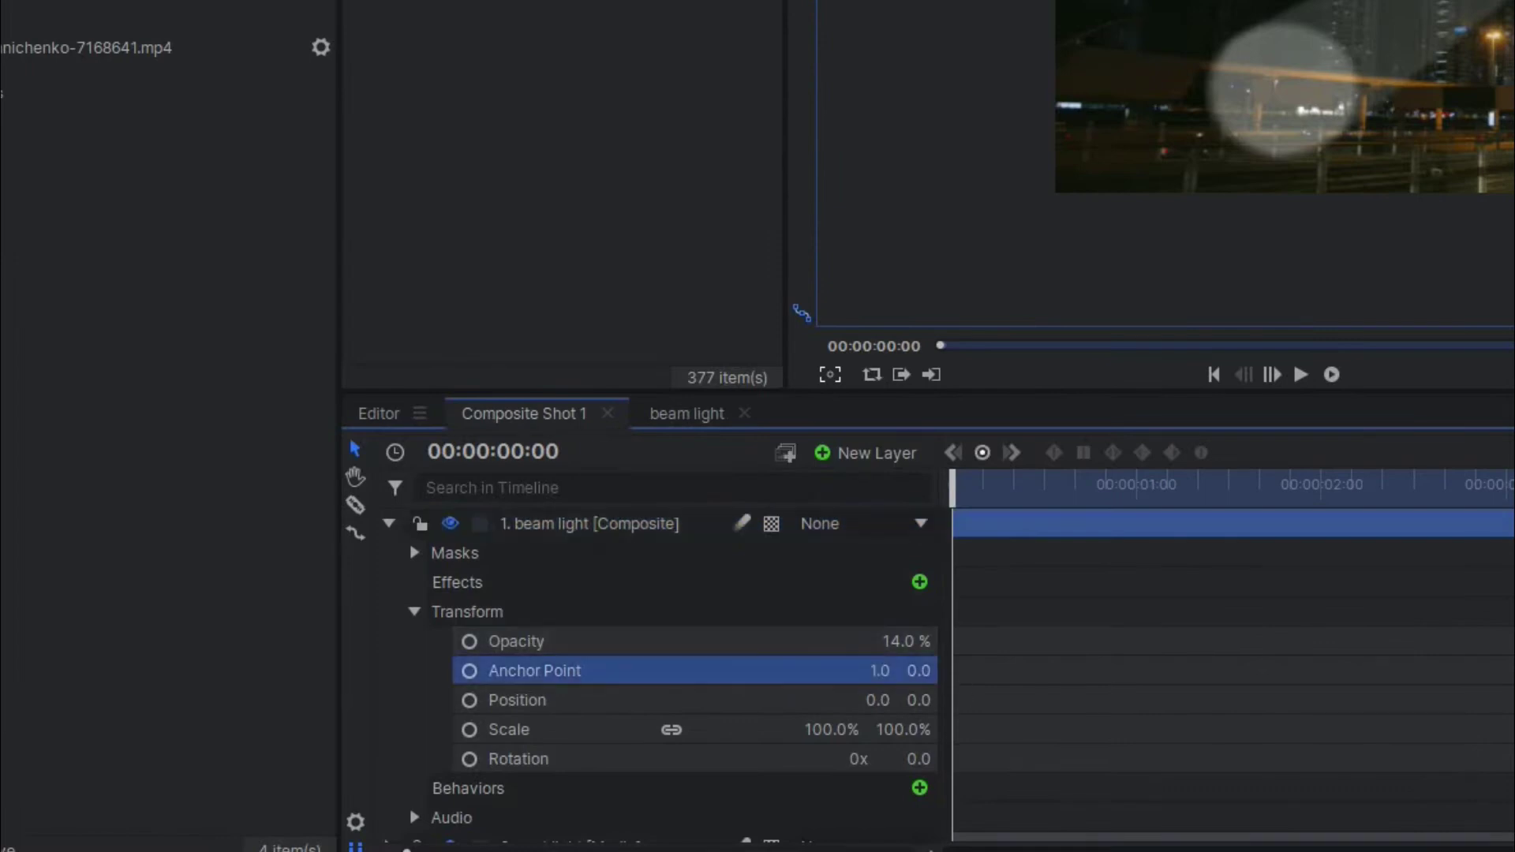
pyautogui.click(731, 58)
pyautogui.moveTo(777, 726); pyautogui.dragTo(1027, 726)
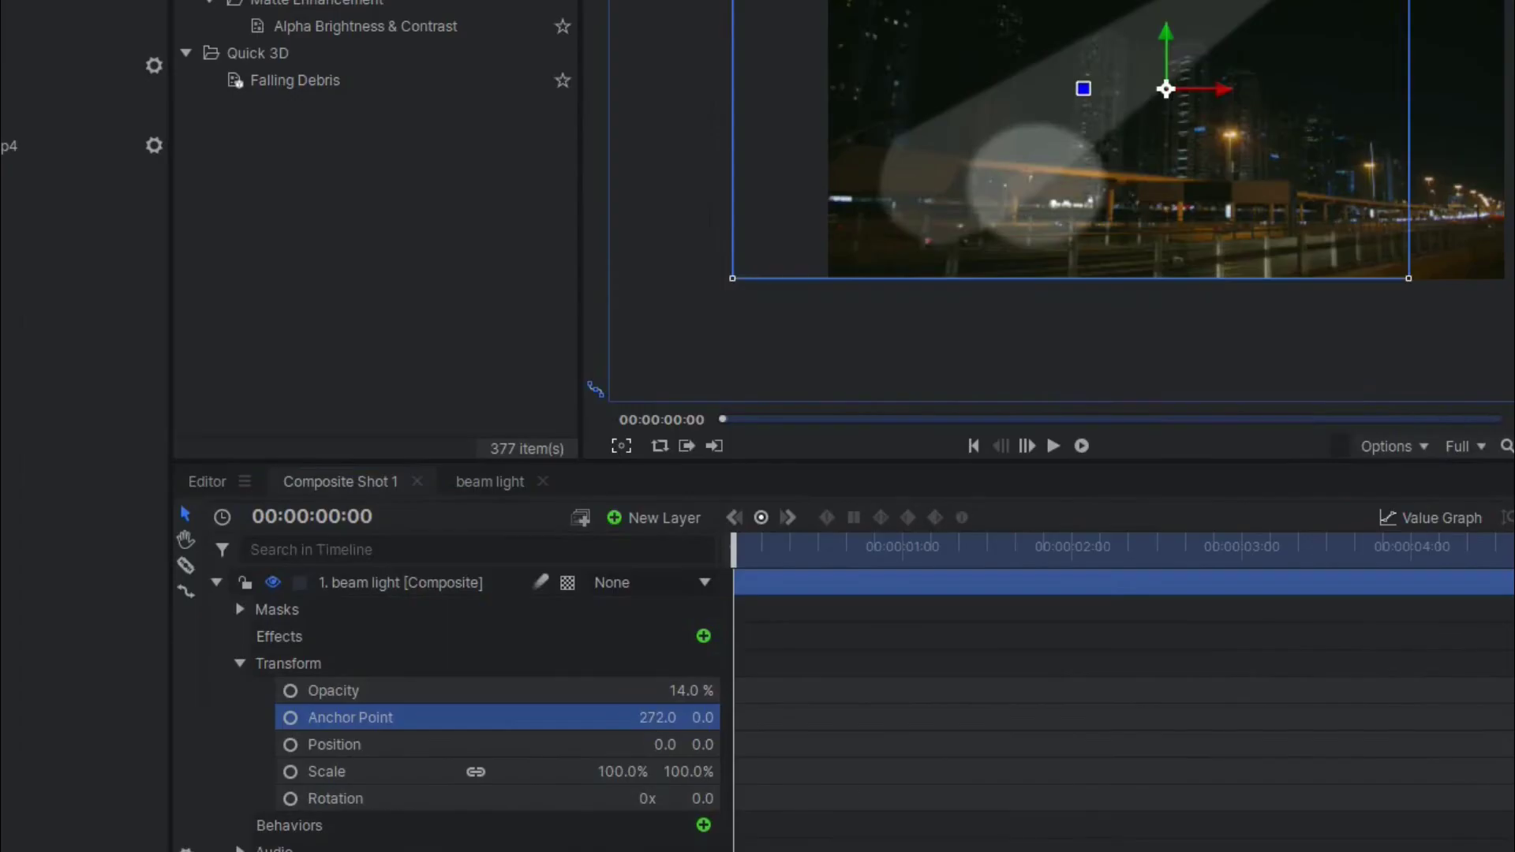
pyautogui.moveTo(694, 717); pyautogui.dragTo(687, 717)
pyautogui.moveTo(1166, 88); pyautogui.dragTo(1479, 0)
pyautogui.scroll(-1, 329, 651)
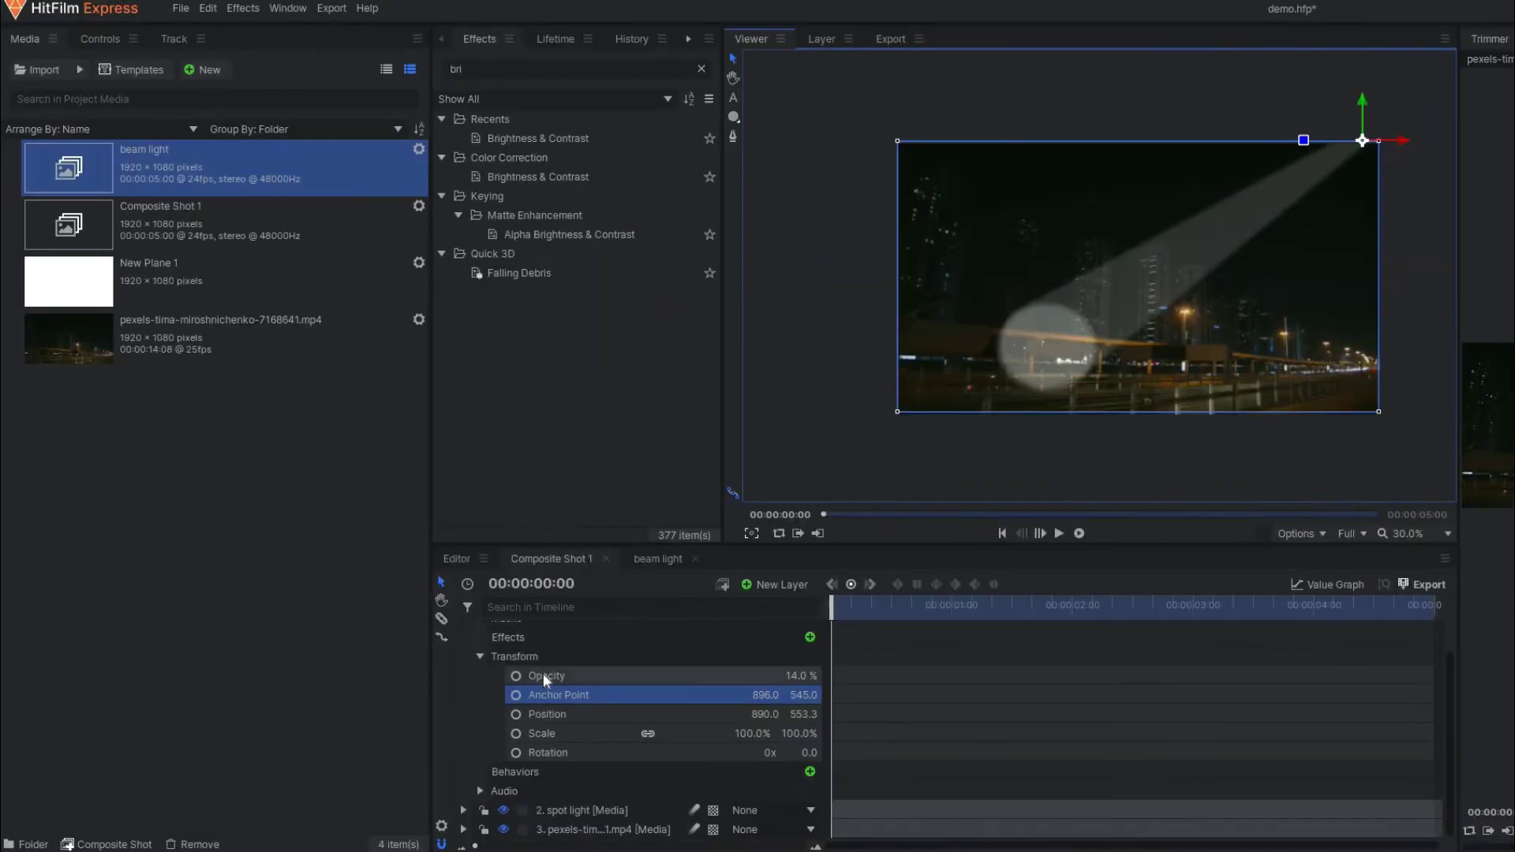
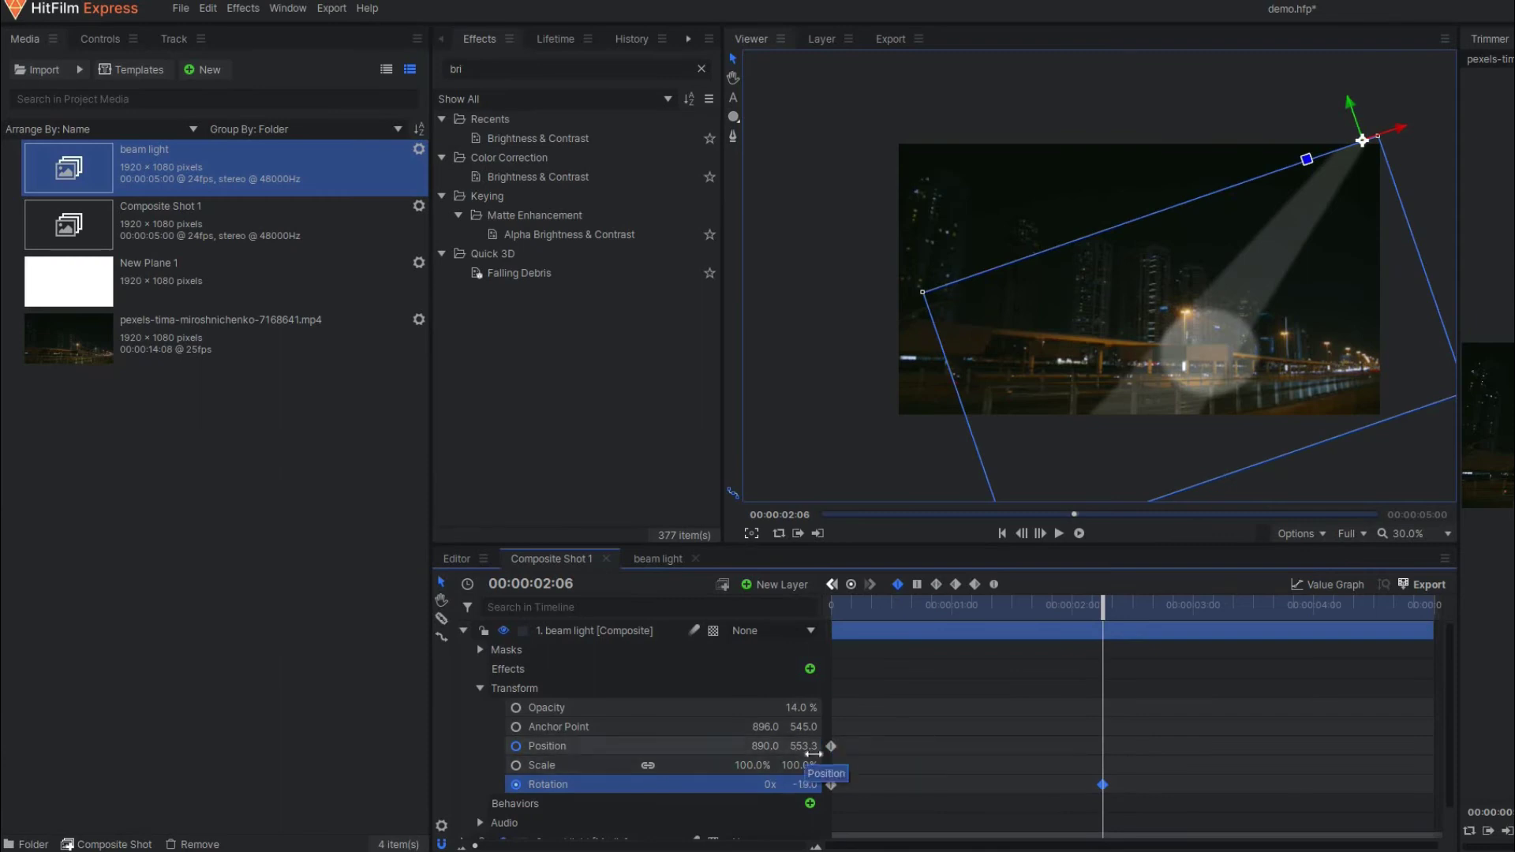
# Keyframe the beam light's position at 00:00:02:06 to 1226, 905.3 to meet the spot, and scrub through the motion from the start.
pyautogui.moveTo(801, 748); pyautogui.dragTo(1055, 746)
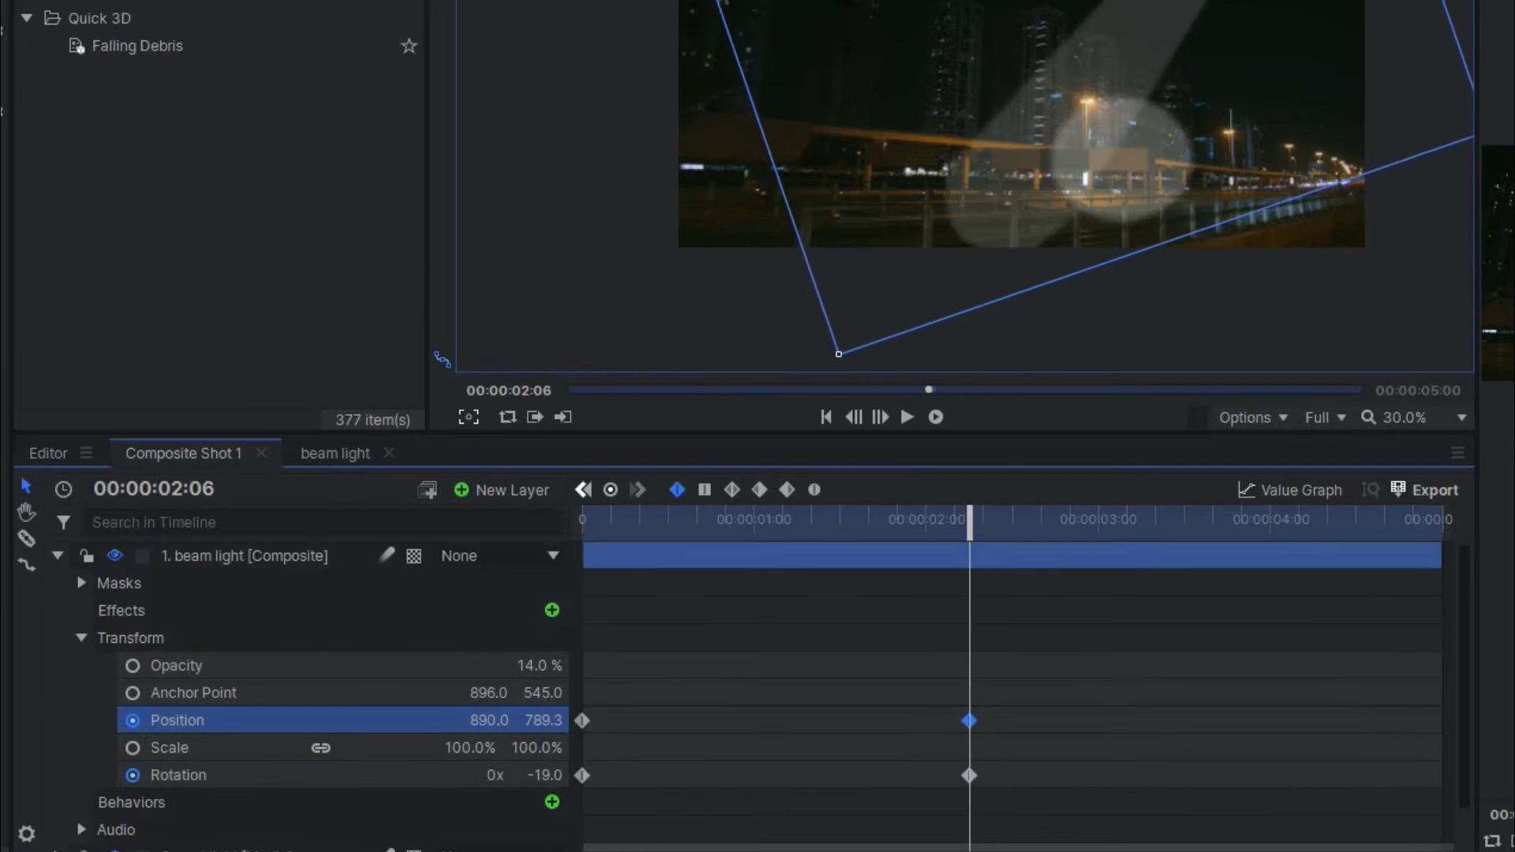
pyautogui.moveTo(542, 719); pyautogui.dragTo(684, 720)
pyautogui.moveTo(485, 720); pyautogui.dragTo(445, 720)
pyautogui.moveTo(607, 521); pyautogui.dragTo(590, 519)
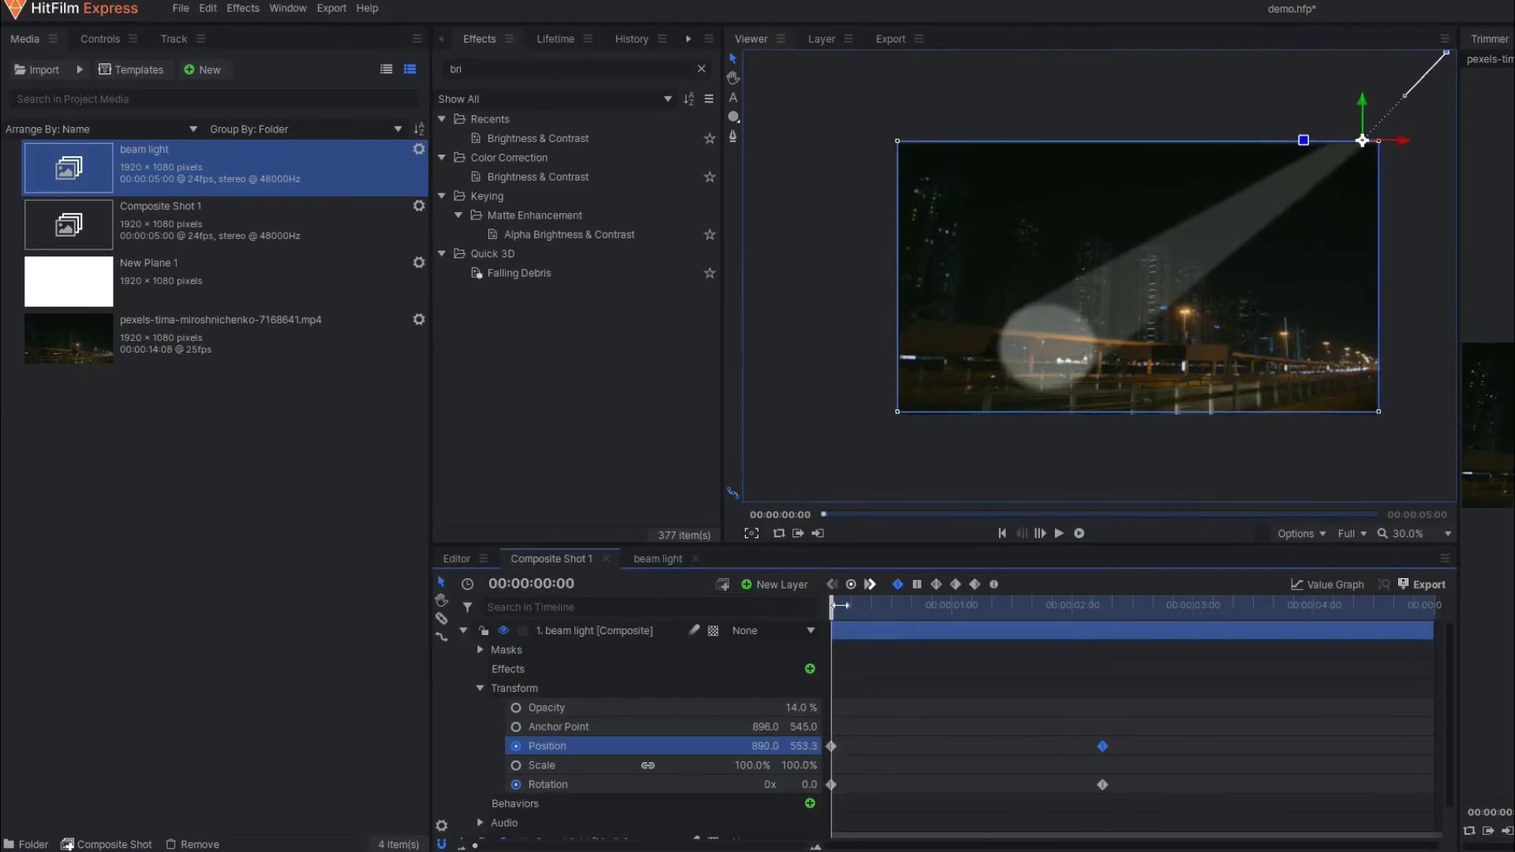
pyautogui.moveTo(861, 609); pyautogui.dragTo(1064, 670)
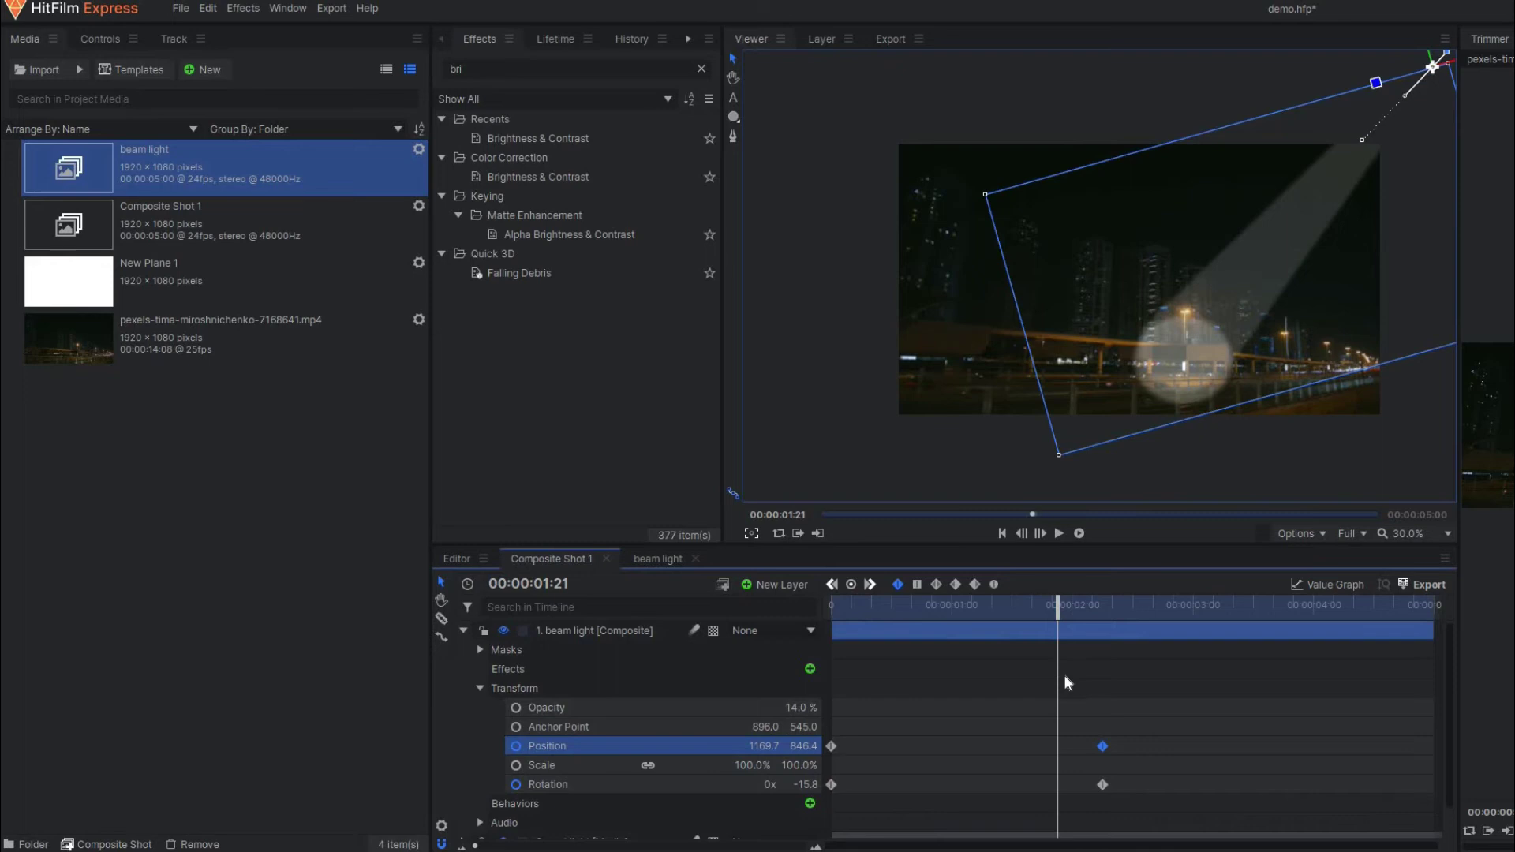
pyautogui.moveTo(1099, 624); pyautogui.dragTo(757, 652)
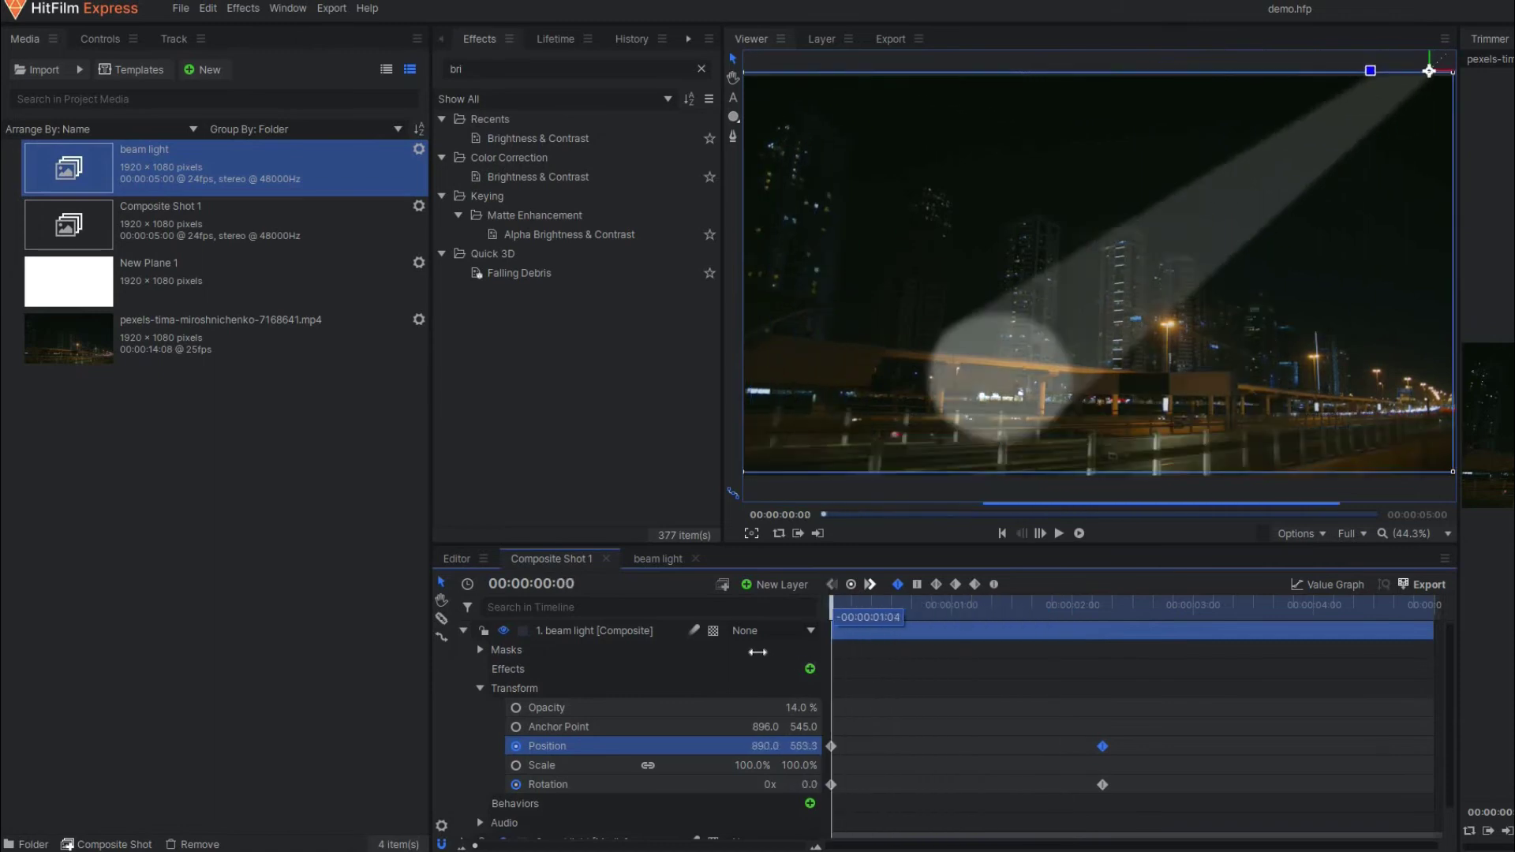
# At the last frame, keyframe the beam light's rotation to 1 and reposition the layer to line the beam up with the spot.
pyautogui.press('End')
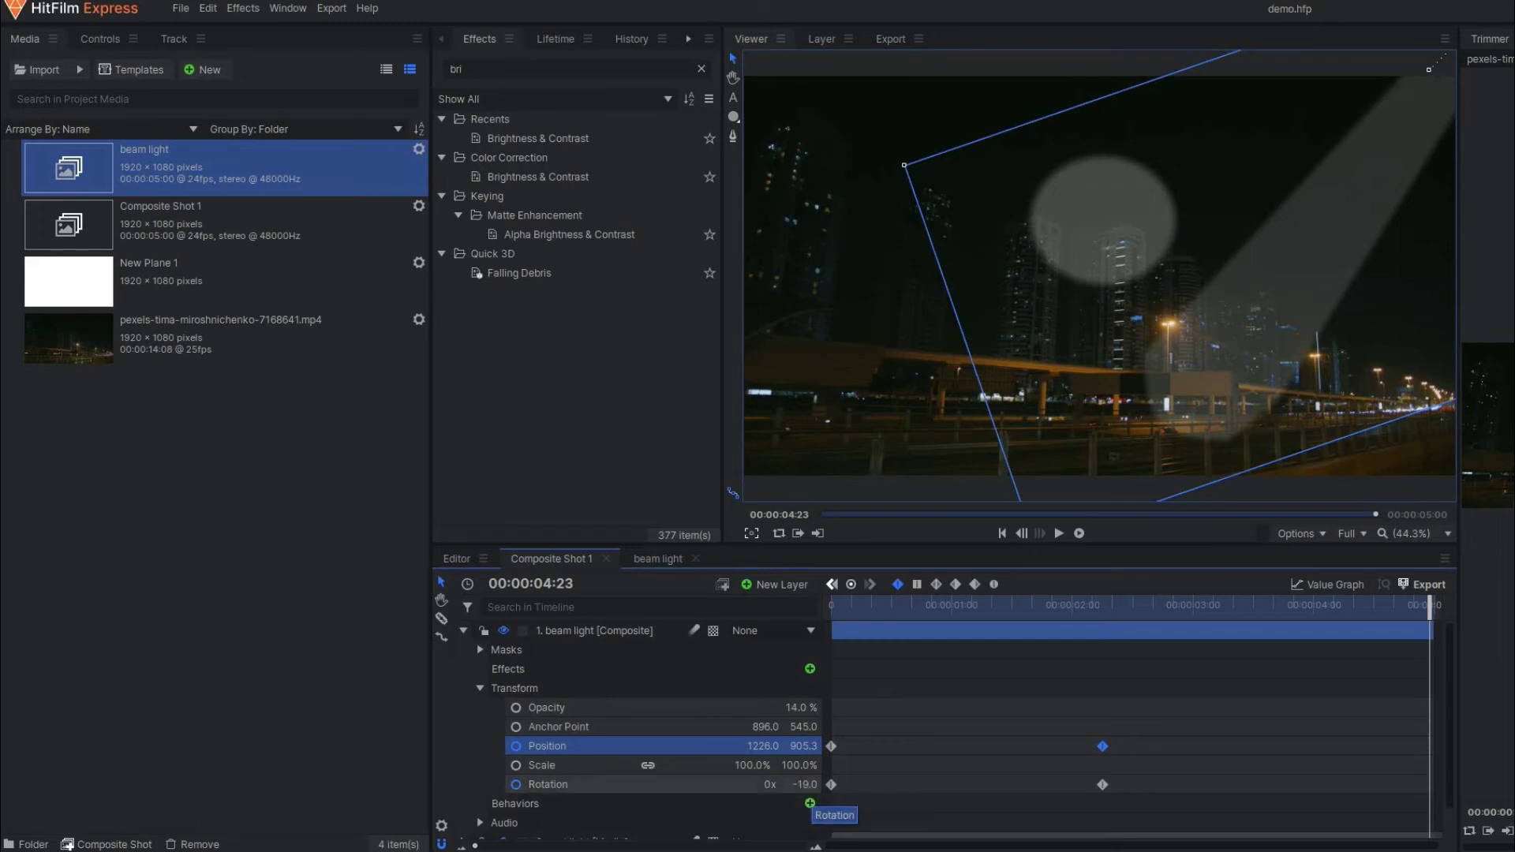
pyautogui.moveTo(808, 784); pyautogui.dragTo(817, 751)
pyautogui.moveTo(826, 749)
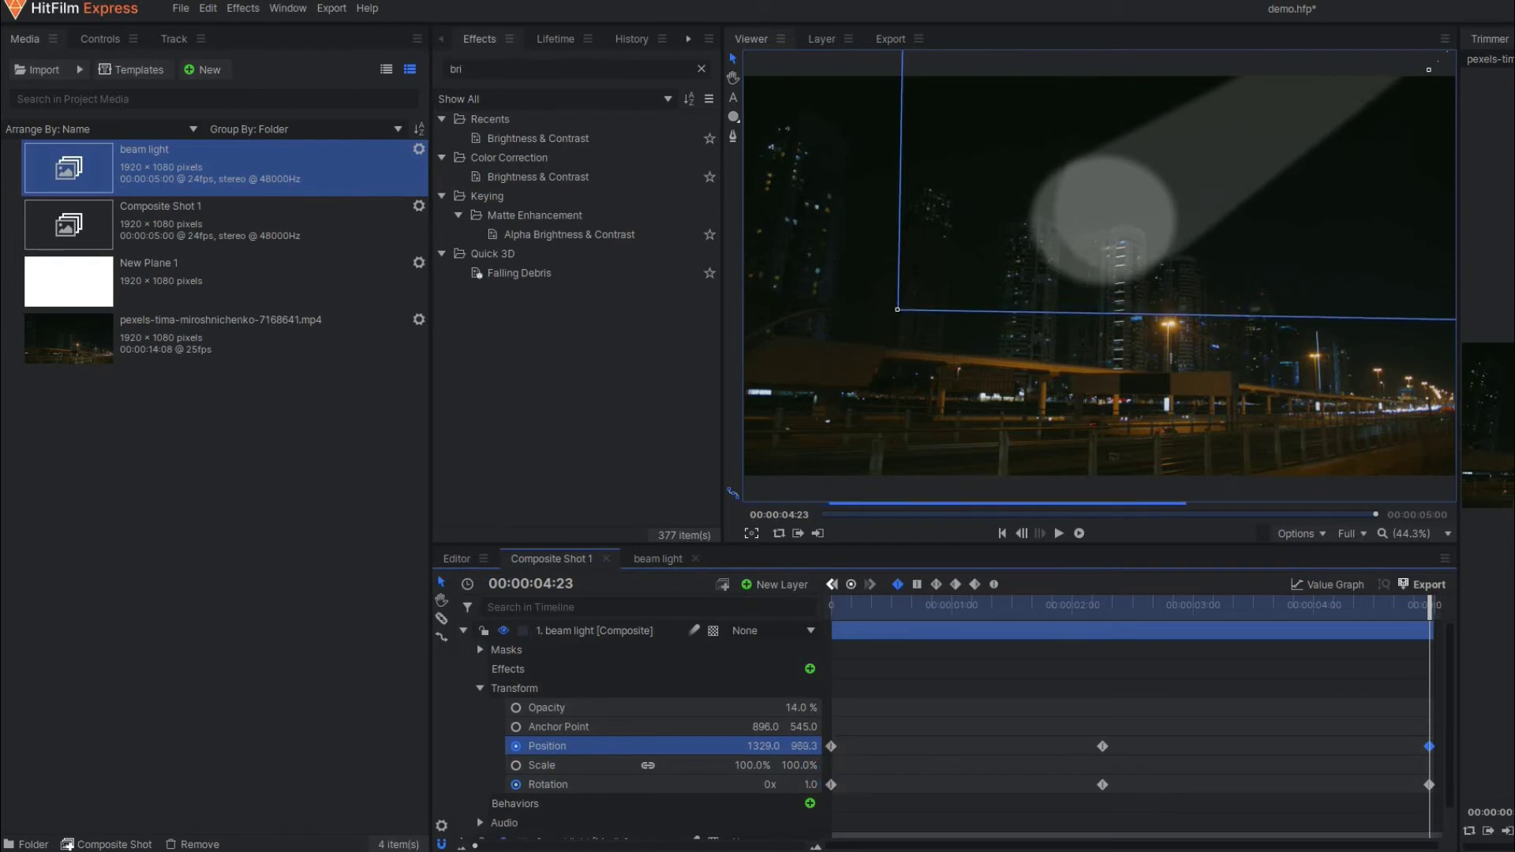
pyautogui.click(1428, 537)
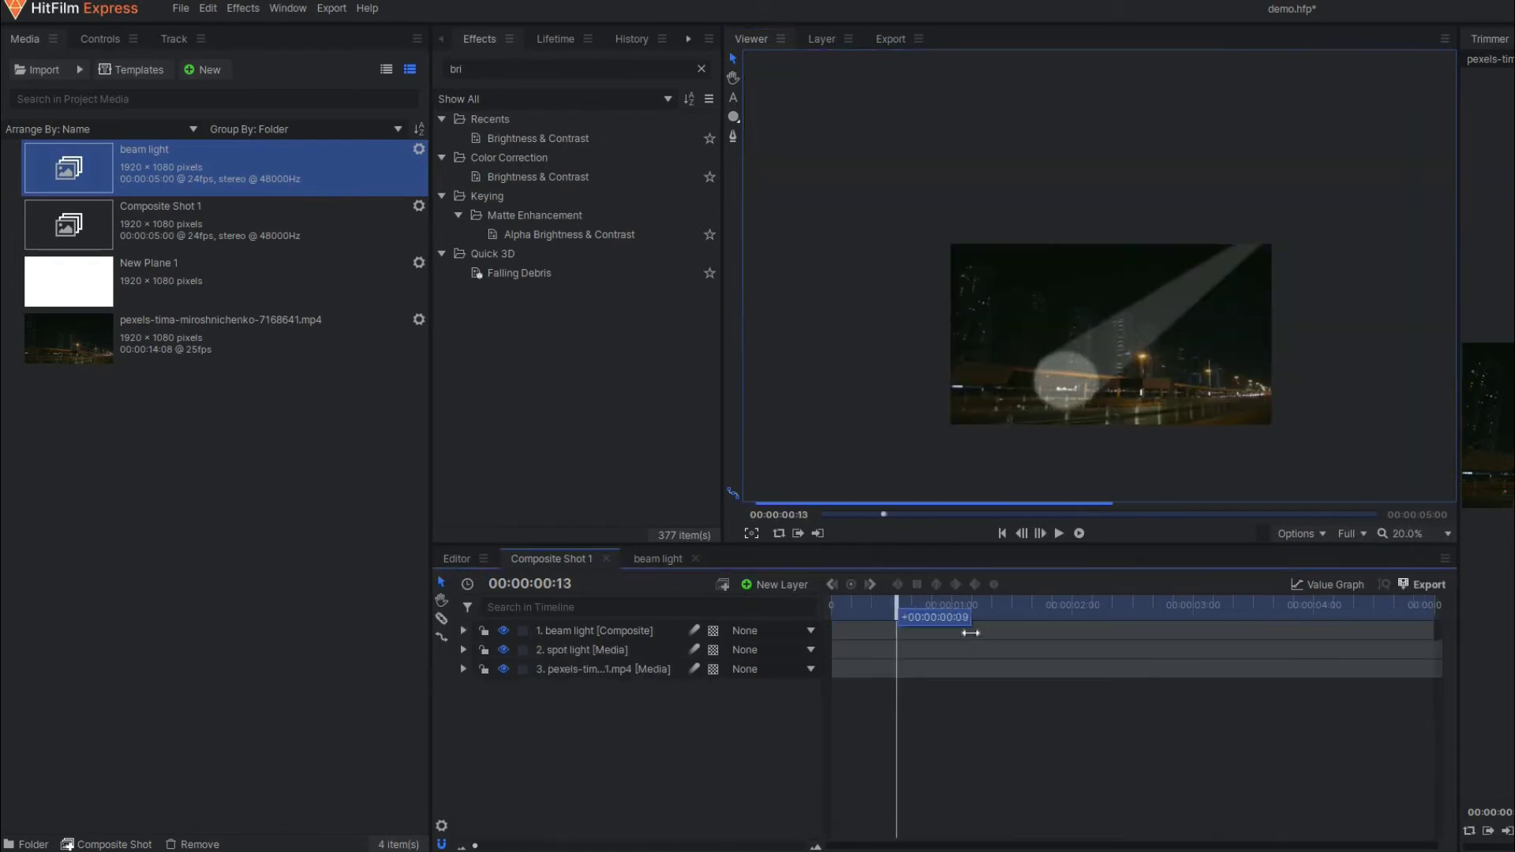
# Scrub and play Composite Shot 1 to check how the beam follows the moving spot, and return to the first frame.
pyautogui.moveTo(970, 633); pyautogui.dragTo(1446, 811)
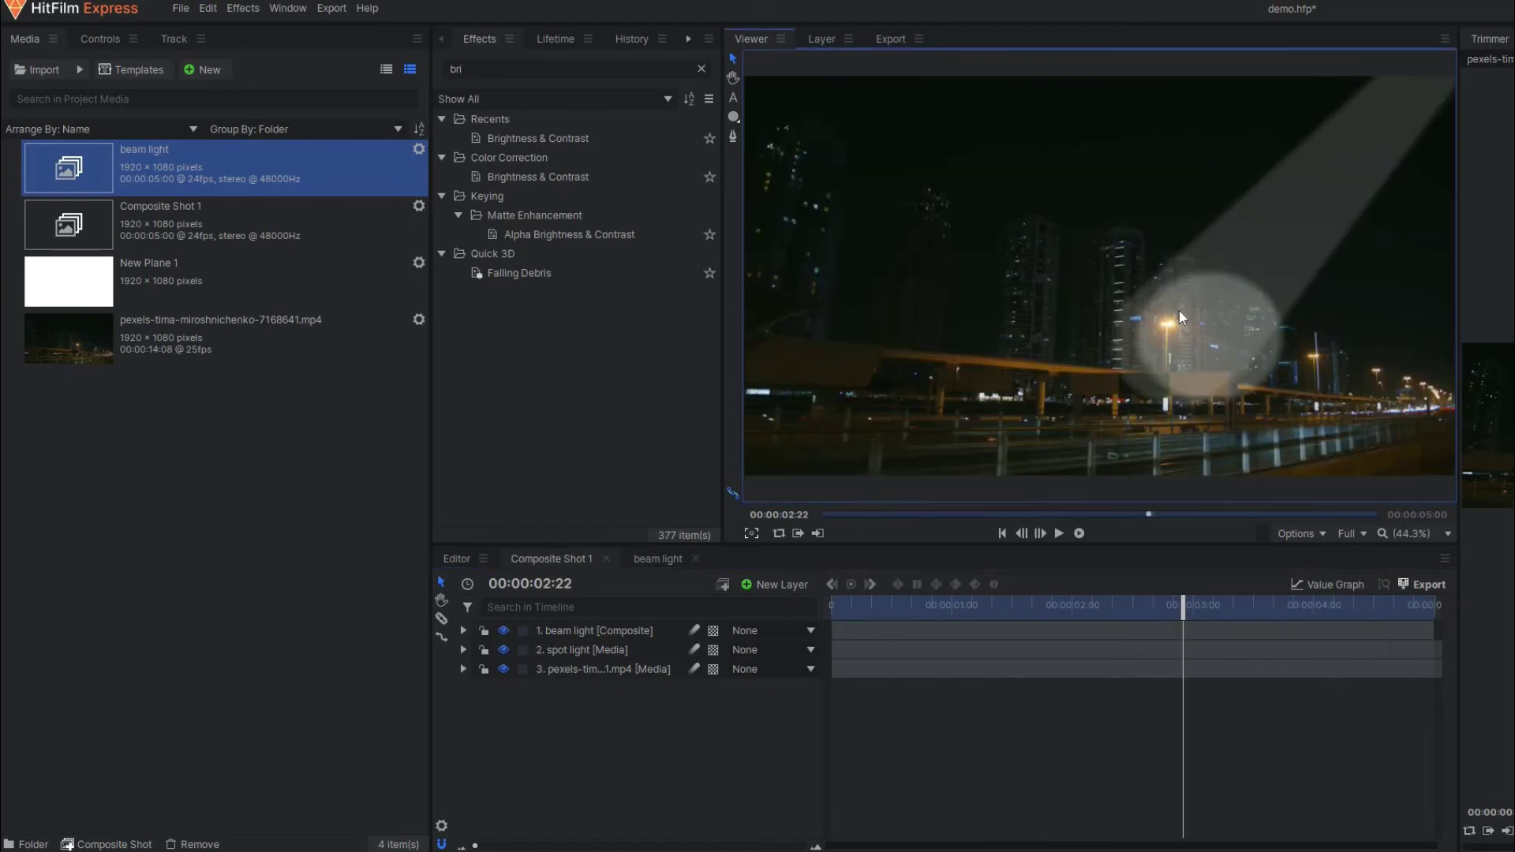
pyautogui.click(603, 632)
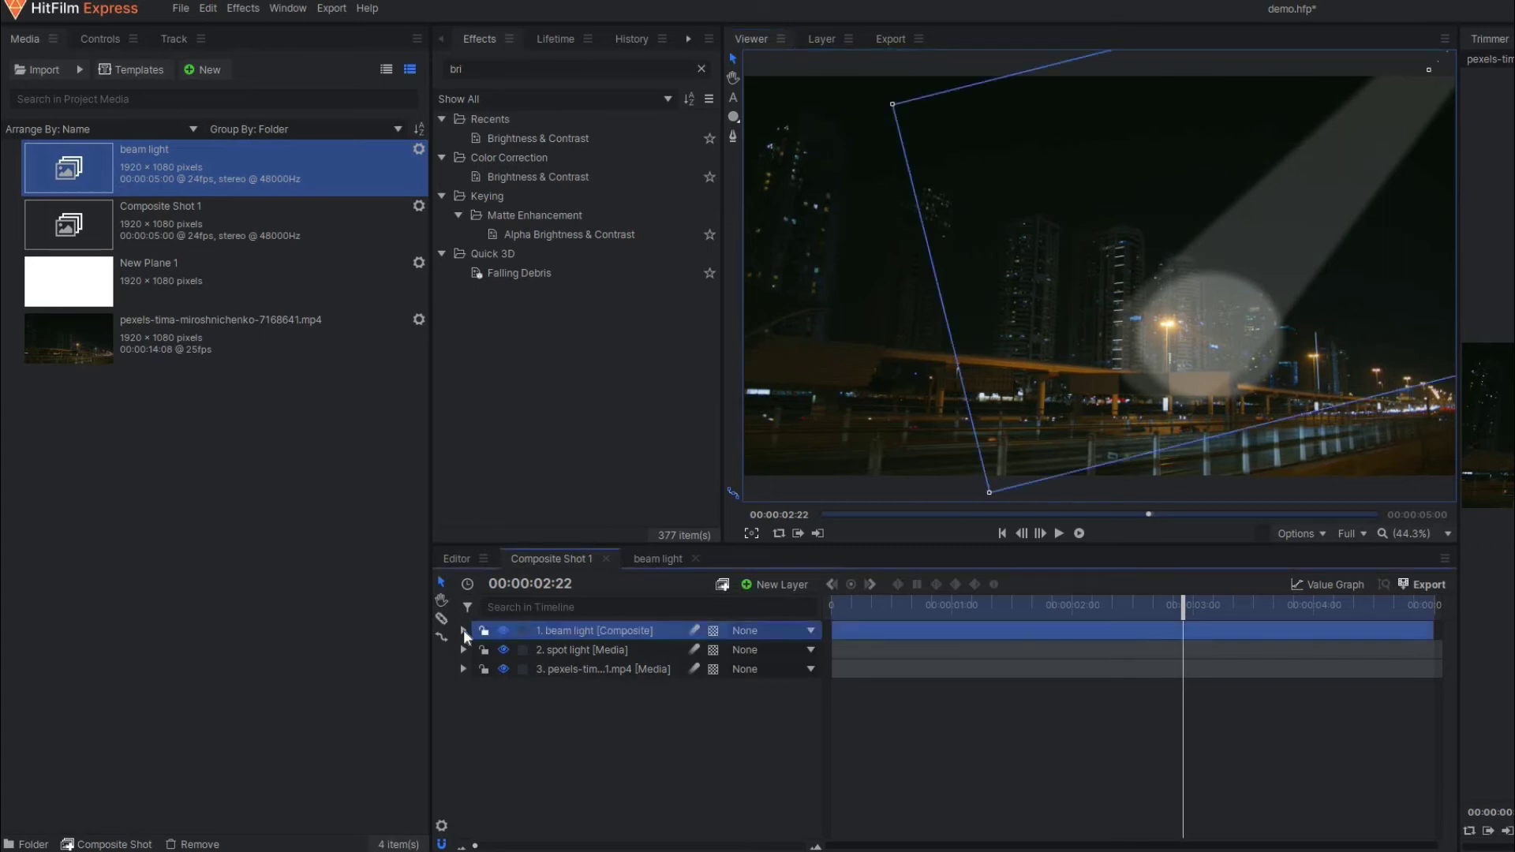
pyautogui.click(462, 630)
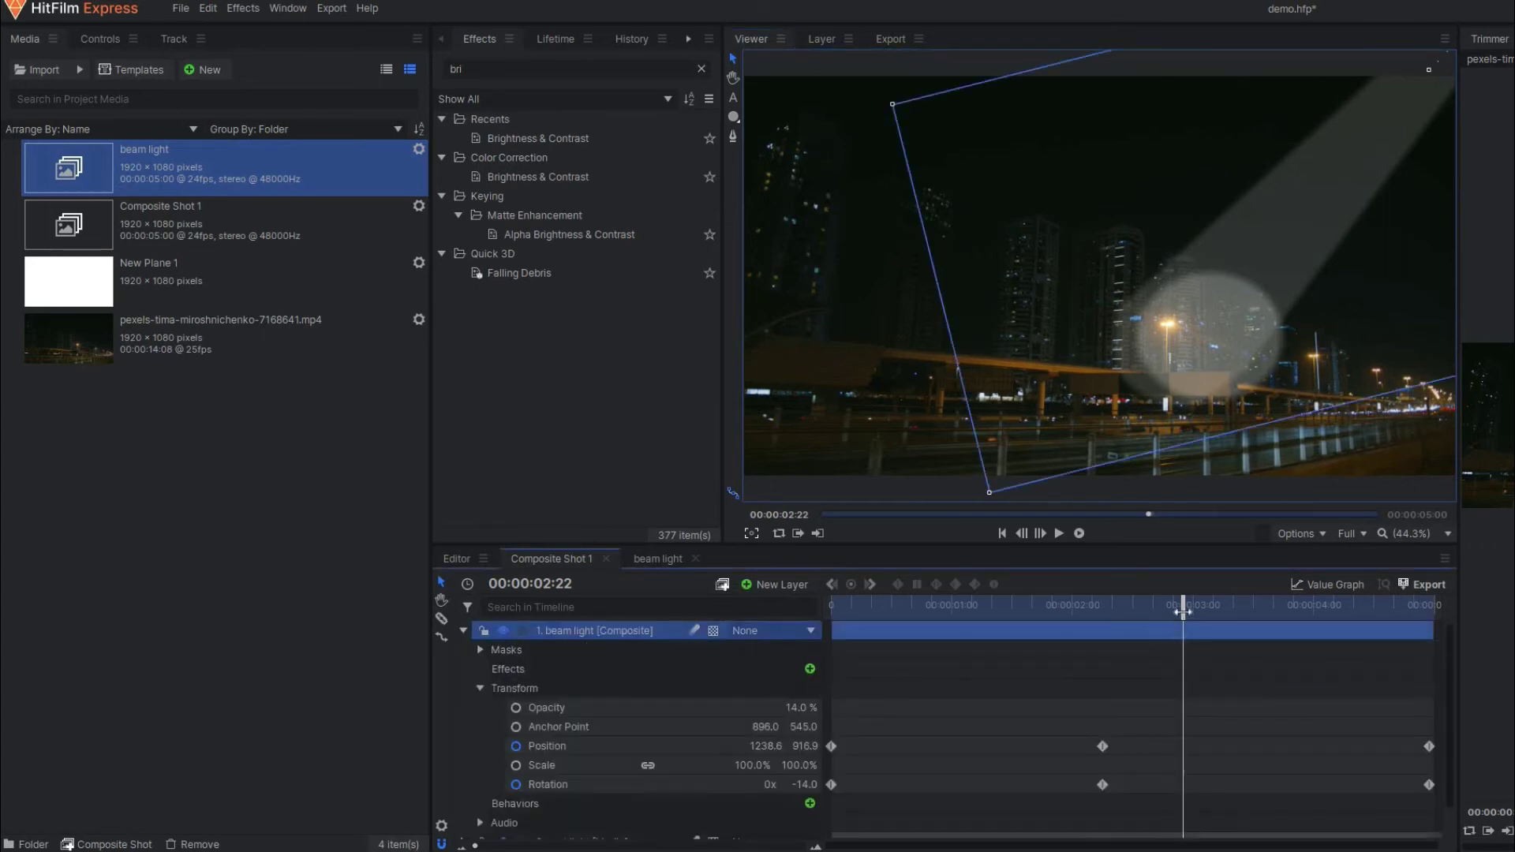
pyautogui.moveTo(1183, 611); pyautogui.dragTo(1428, 612)
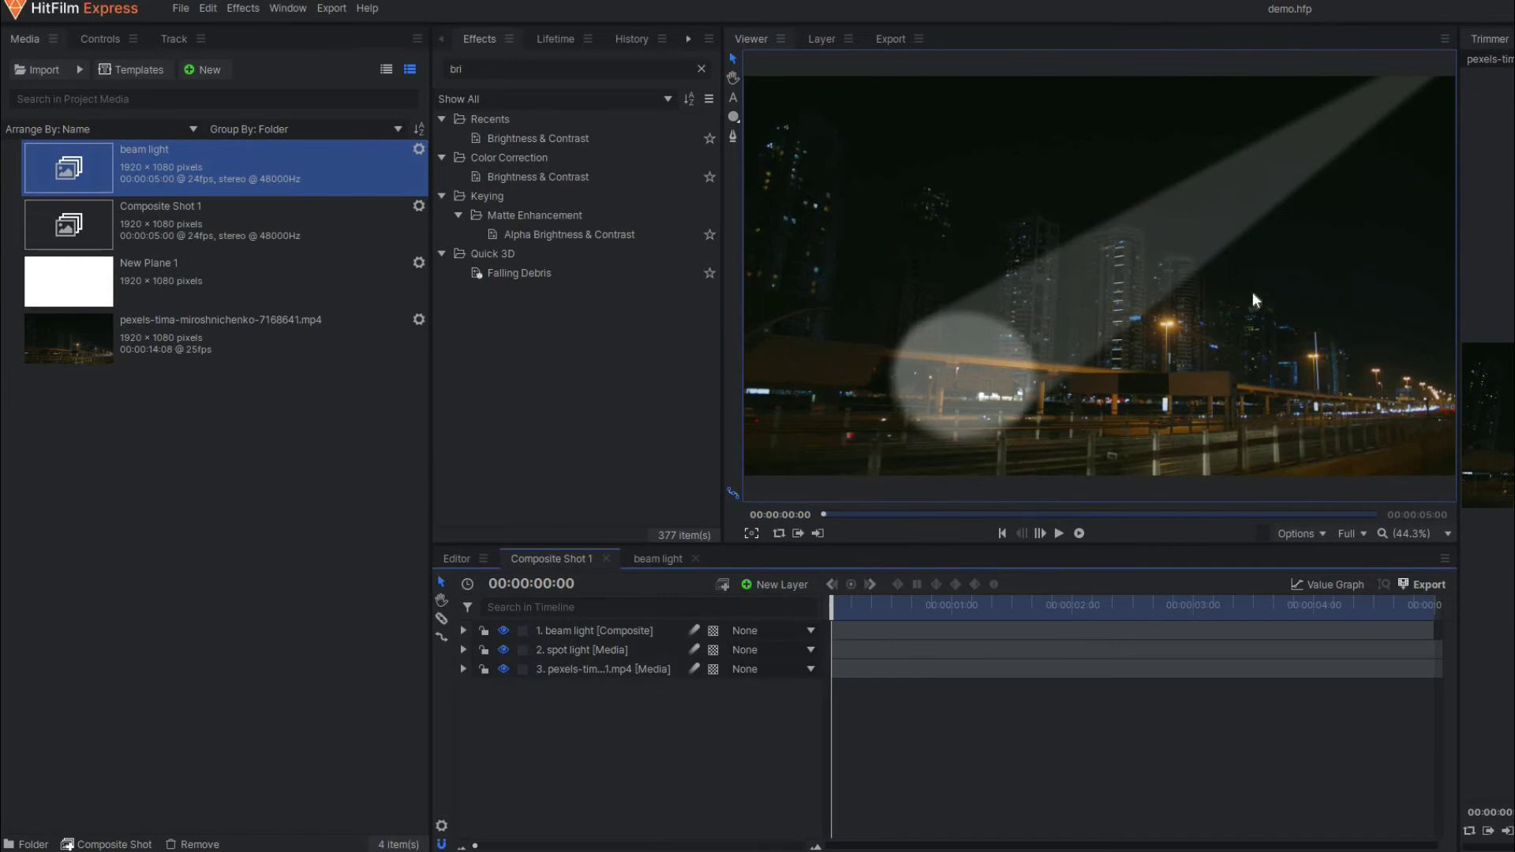
pyautogui.press('space')
pyautogui.press('Home')
# Set New Plane 1's colour in the beam light composite to light blue #00aaff and check the tinted beam in Composite Shot 1.
pyautogui.click(651, 560)
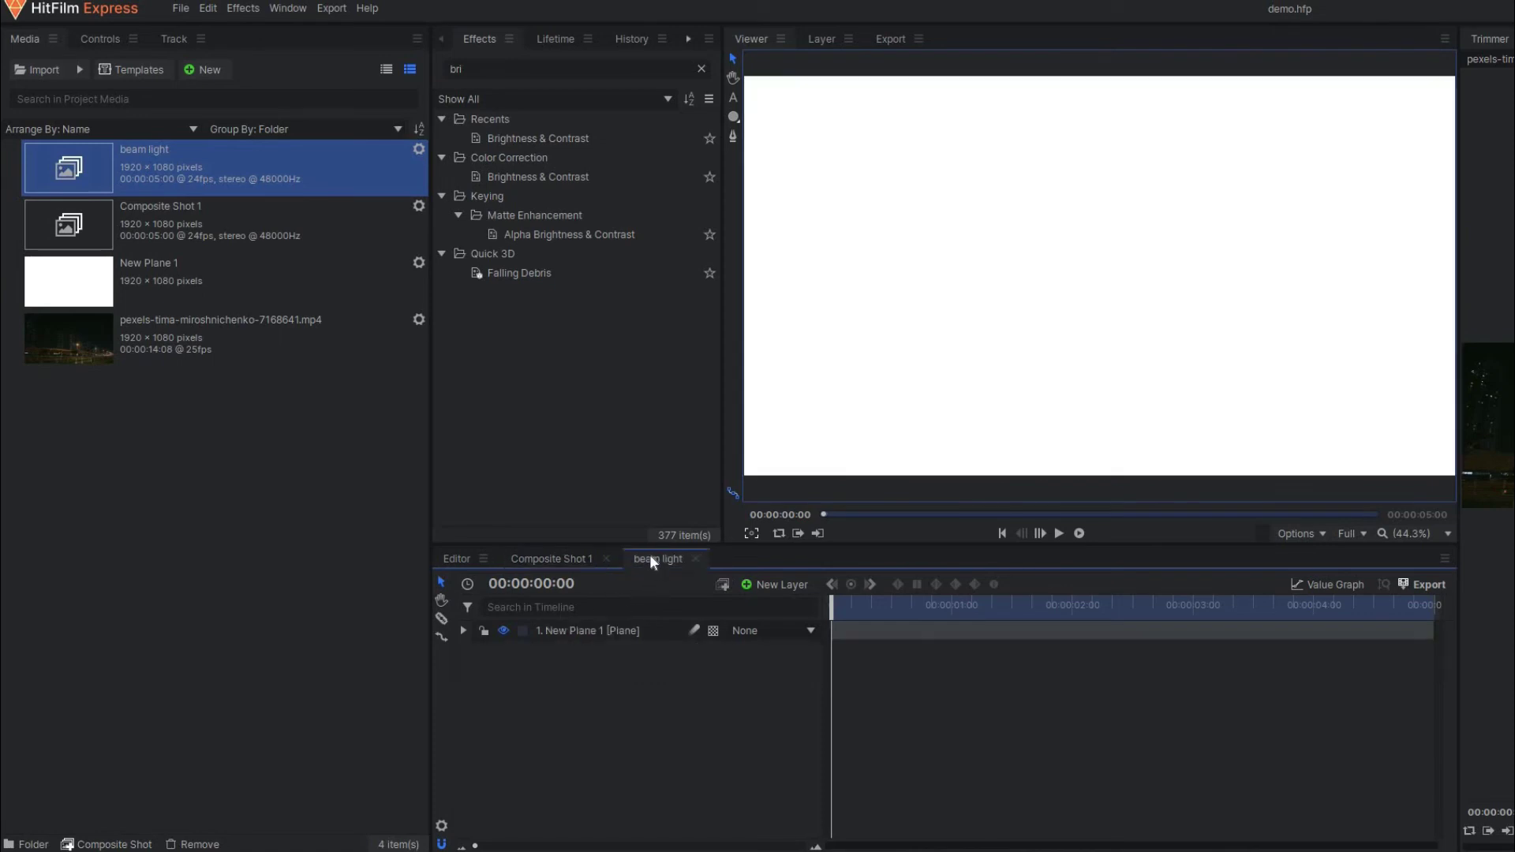
pyautogui.click(565, 626)
pyautogui.rightClick(565, 627)
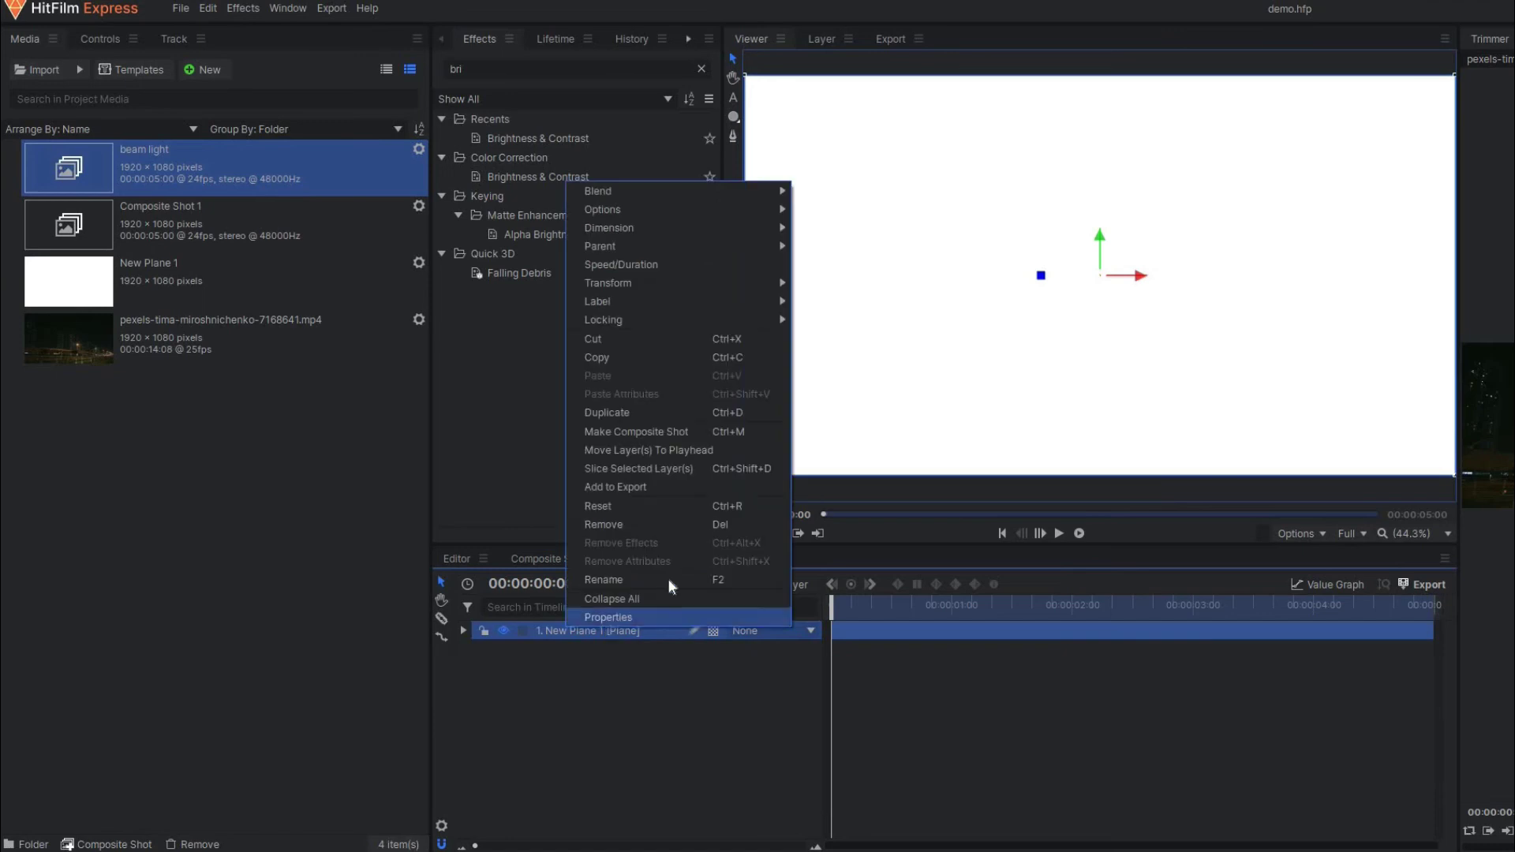
pyautogui.click(618, 616)
pyautogui.click(763, 473)
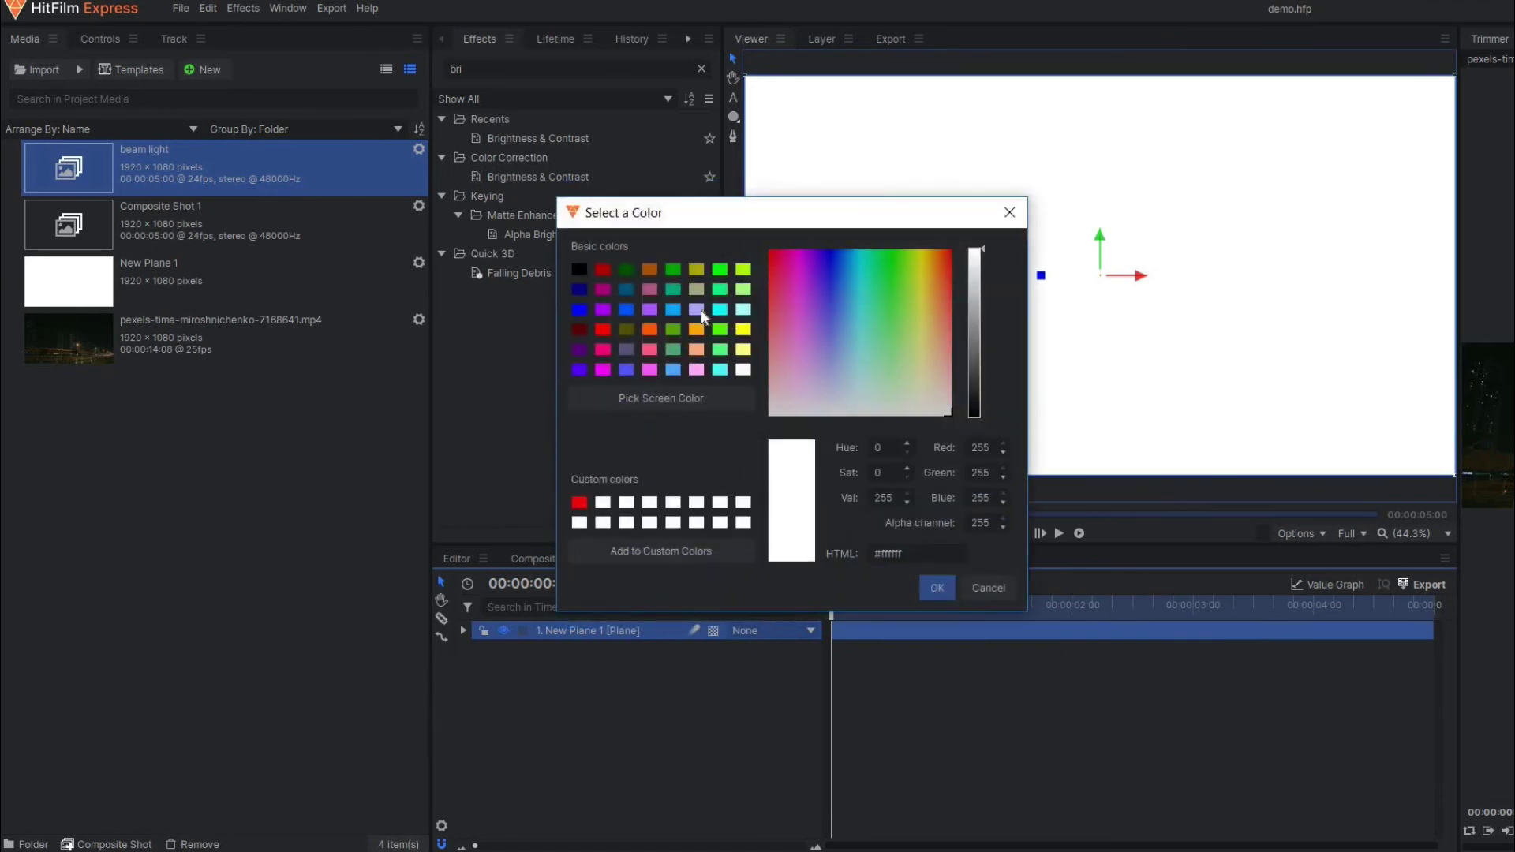
pyautogui.click(672, 309)
pyautogui.click(921, 590)
pyautogui.click(909, 526)
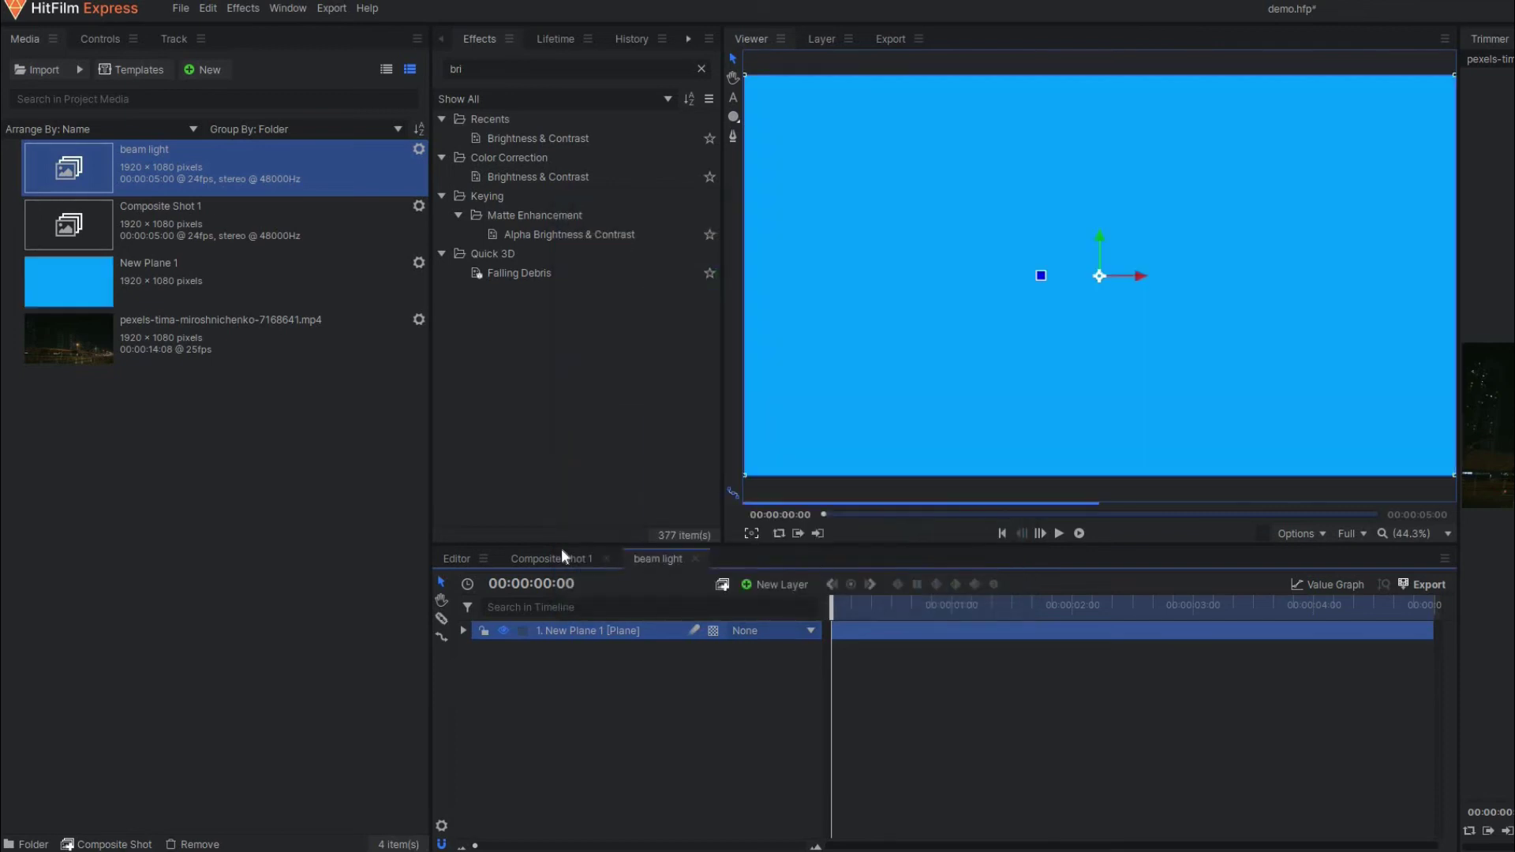
pyautogui.click(551, 559)
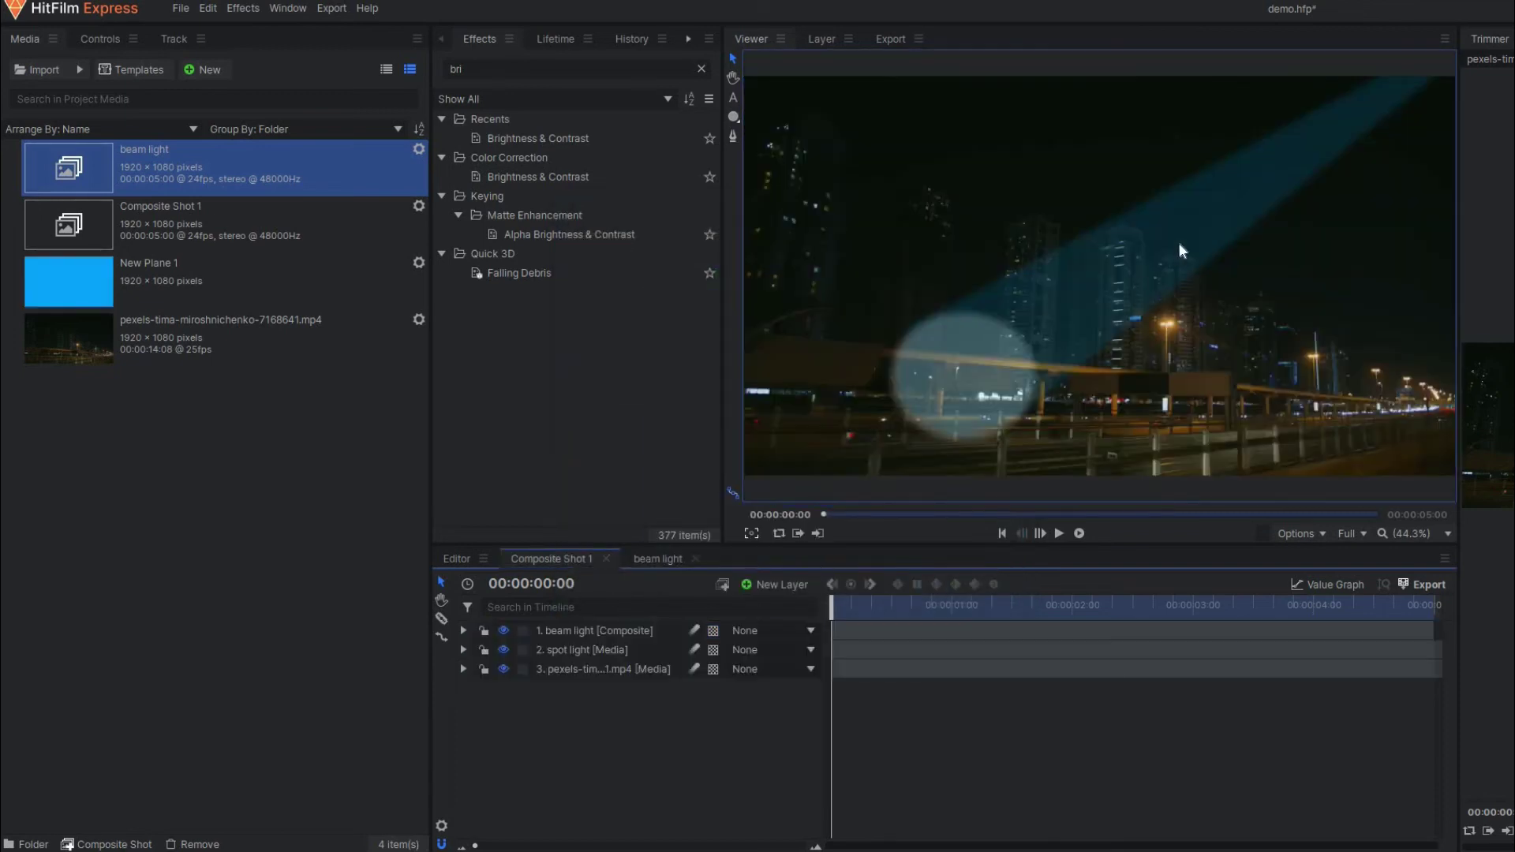
pyautogui.moveTo(901, 622); pyautogui.dragTo(831, 622)
# Restore New Plane 1's colour to white in the beam light composite.
pyautogui.click(658, 559)
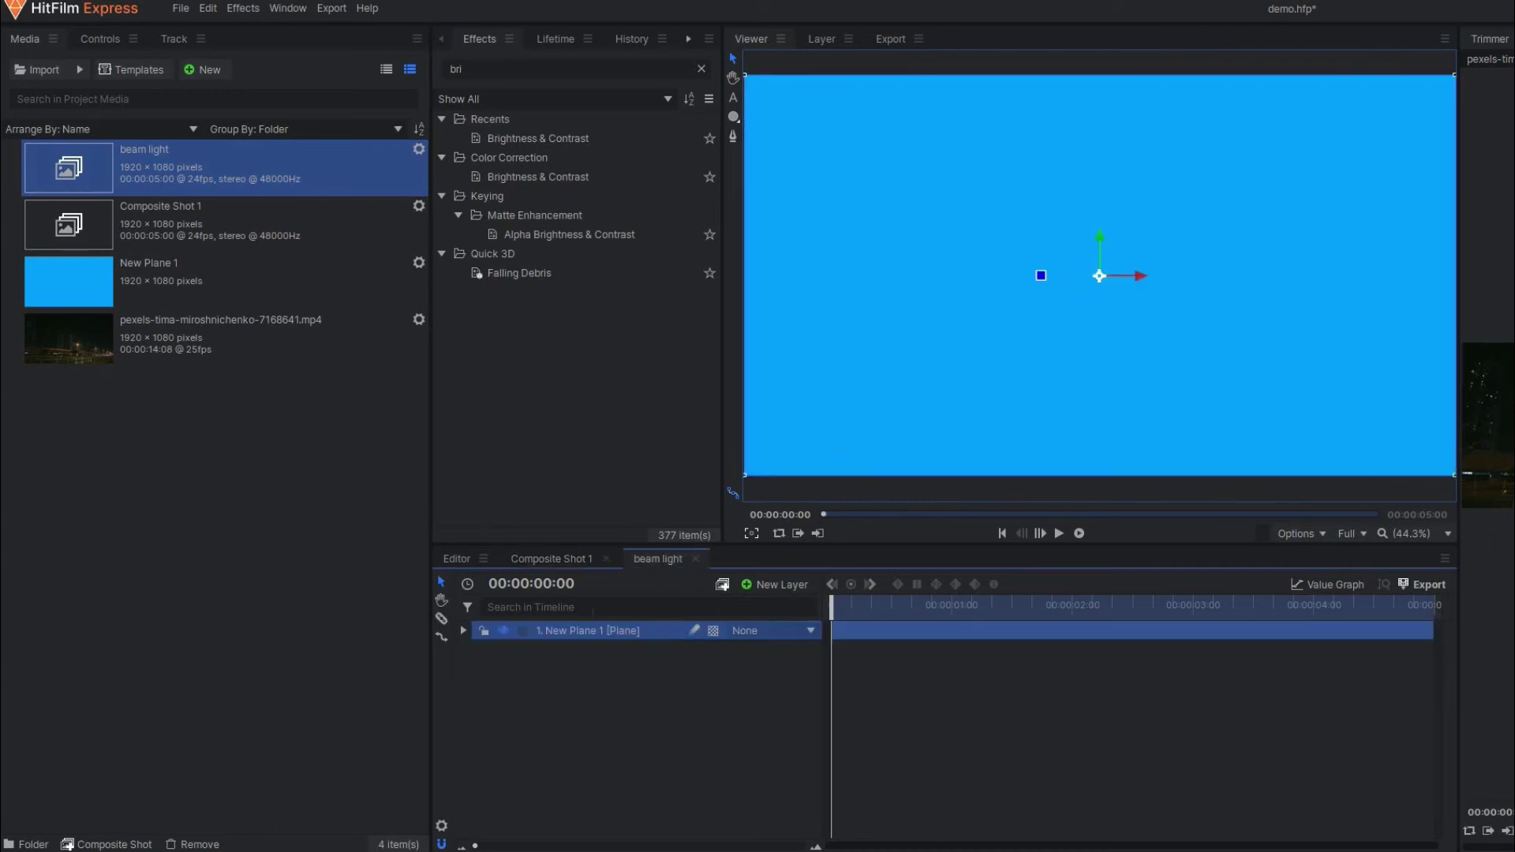
pyautogui.rightClick(597, 631)
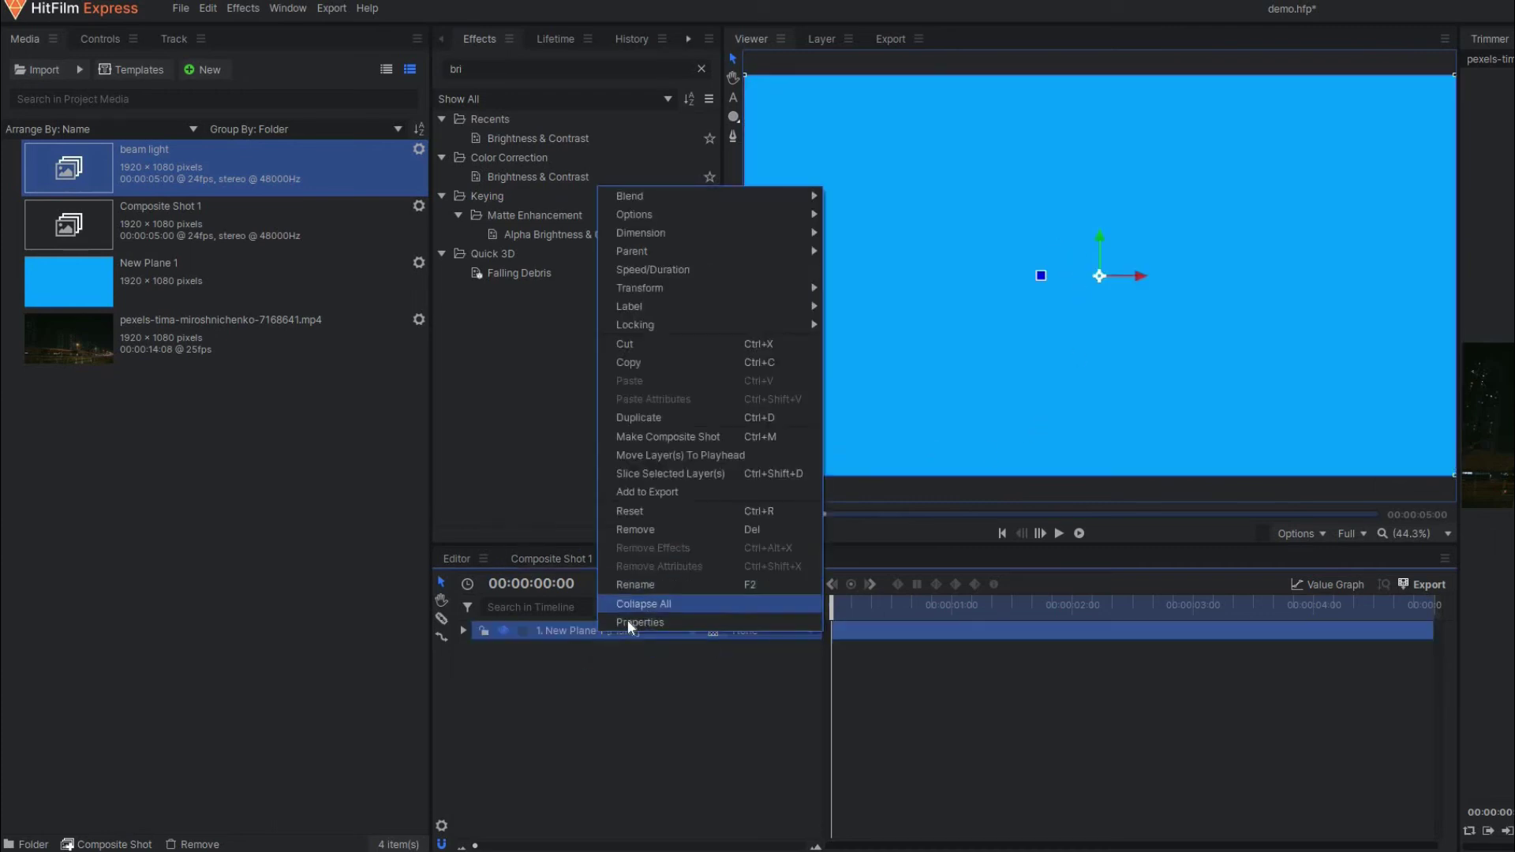
pyautogui.press('Return')
pyautogui.click(736, 328)
pyautogui.click(771, 471)
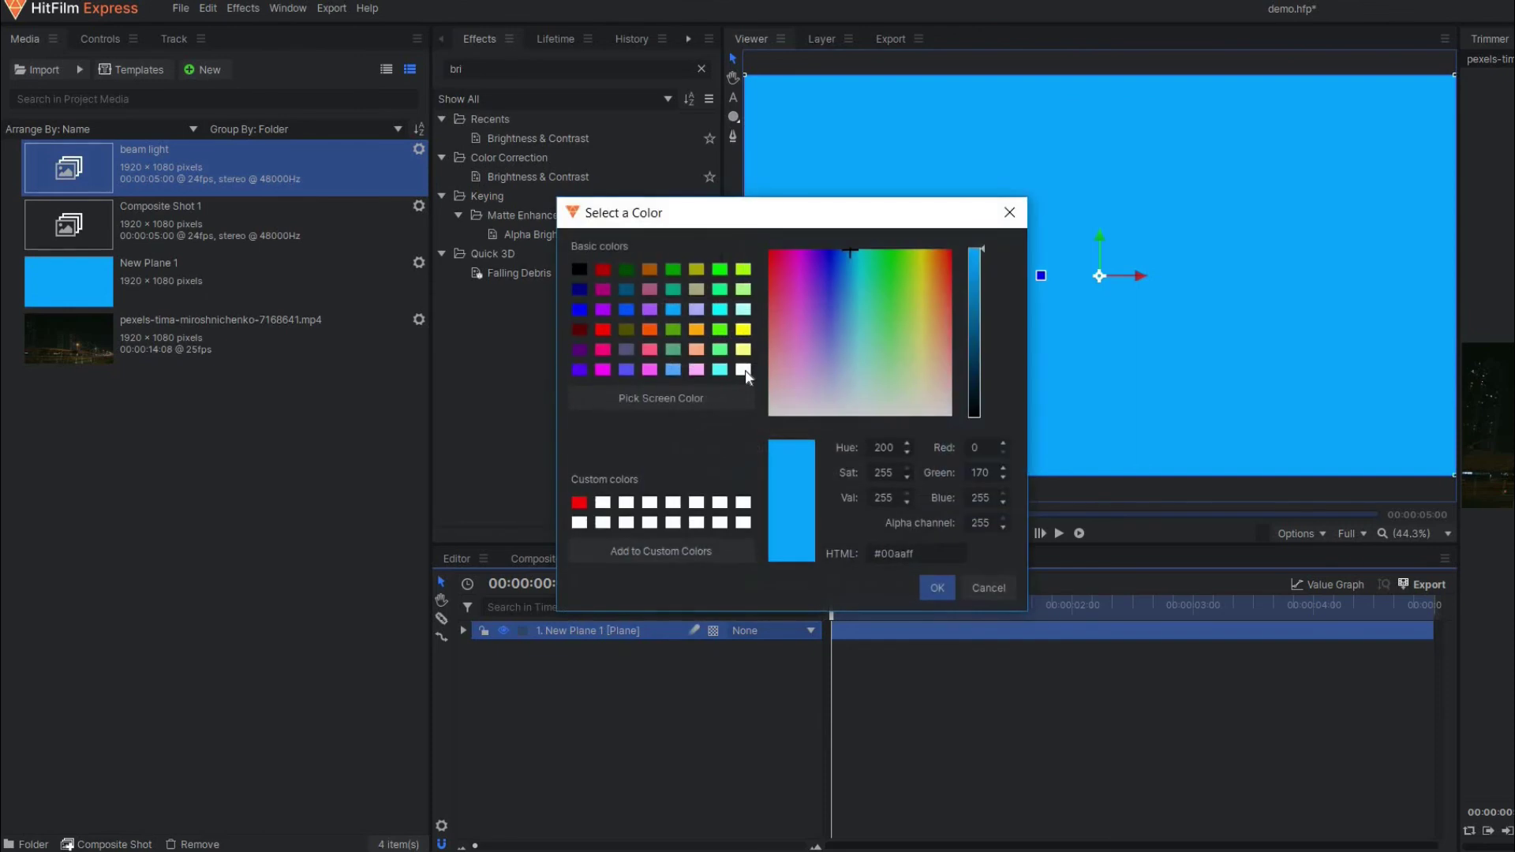
pyautogui.click(743, 369)
pyautogui.click(937, 587)
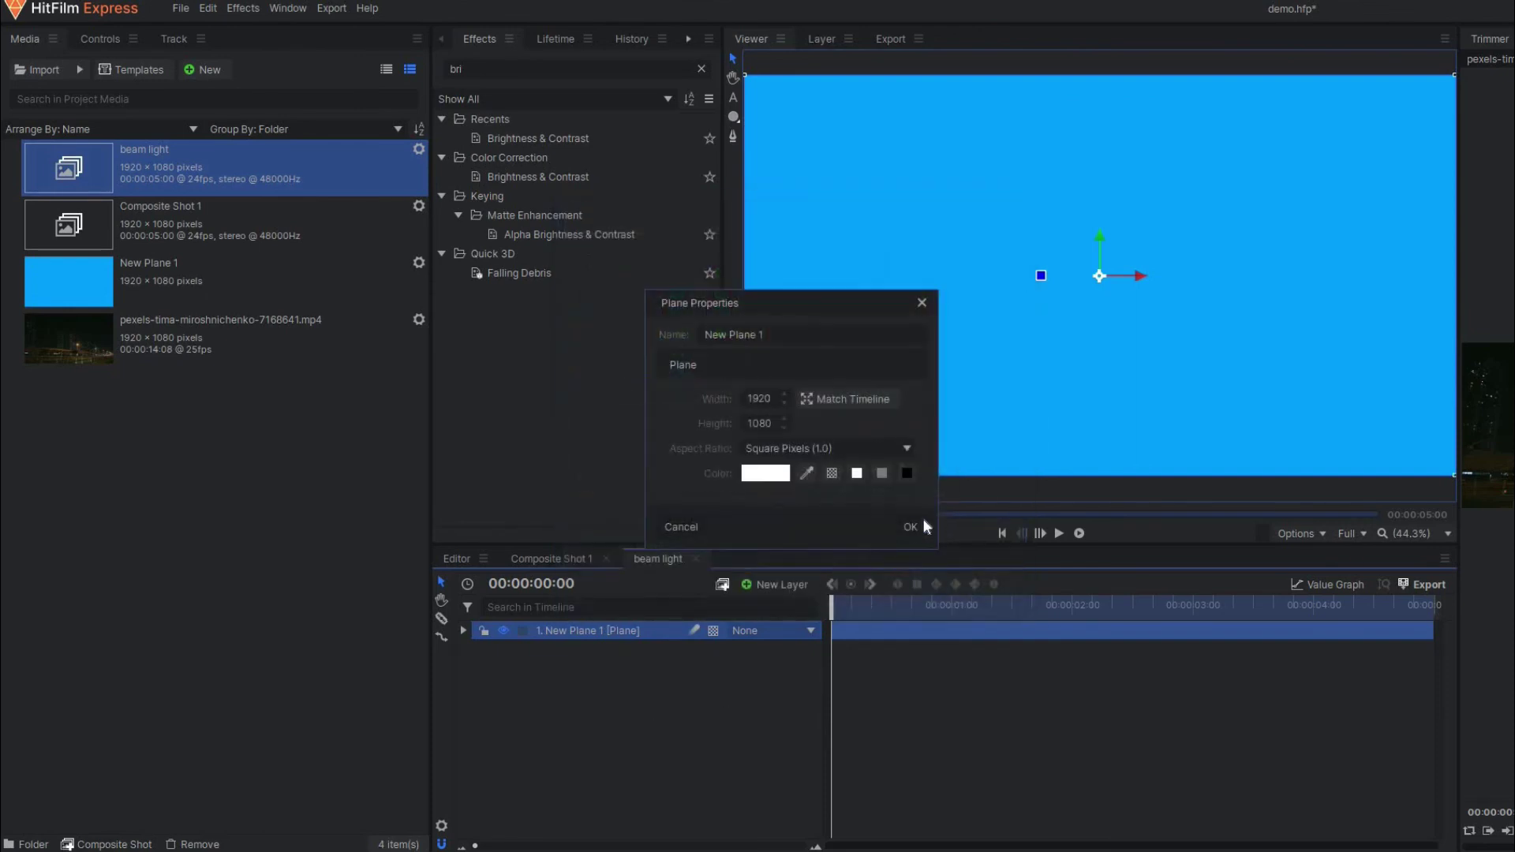
pyautogui.press('Return')
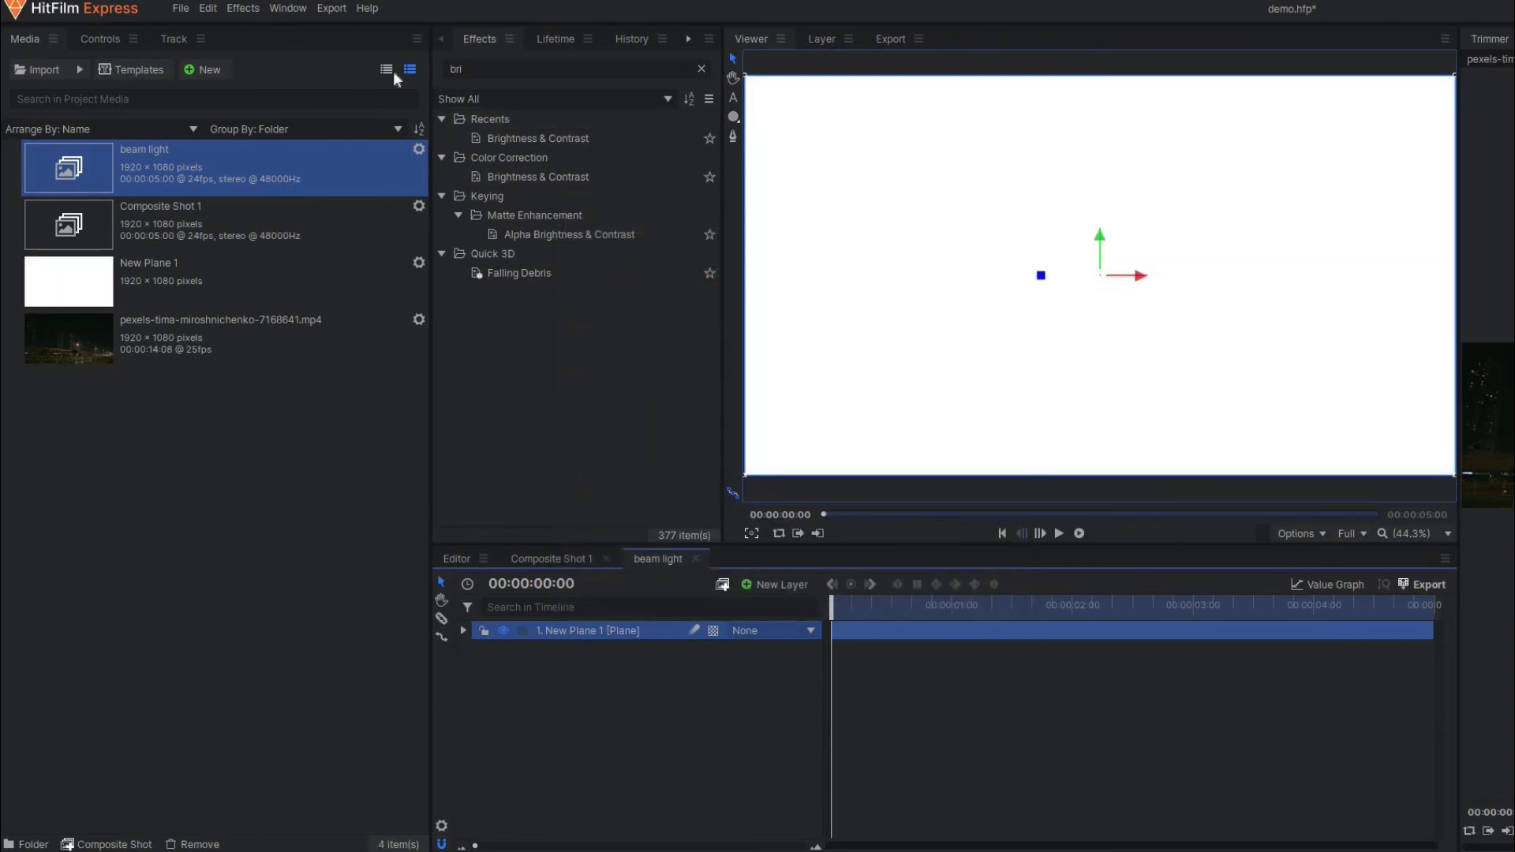
# Apply the Fractal Noise effect to New Plane 1 in the beam light composite and set its noise type to Energy.
pyautogui.write('fra')
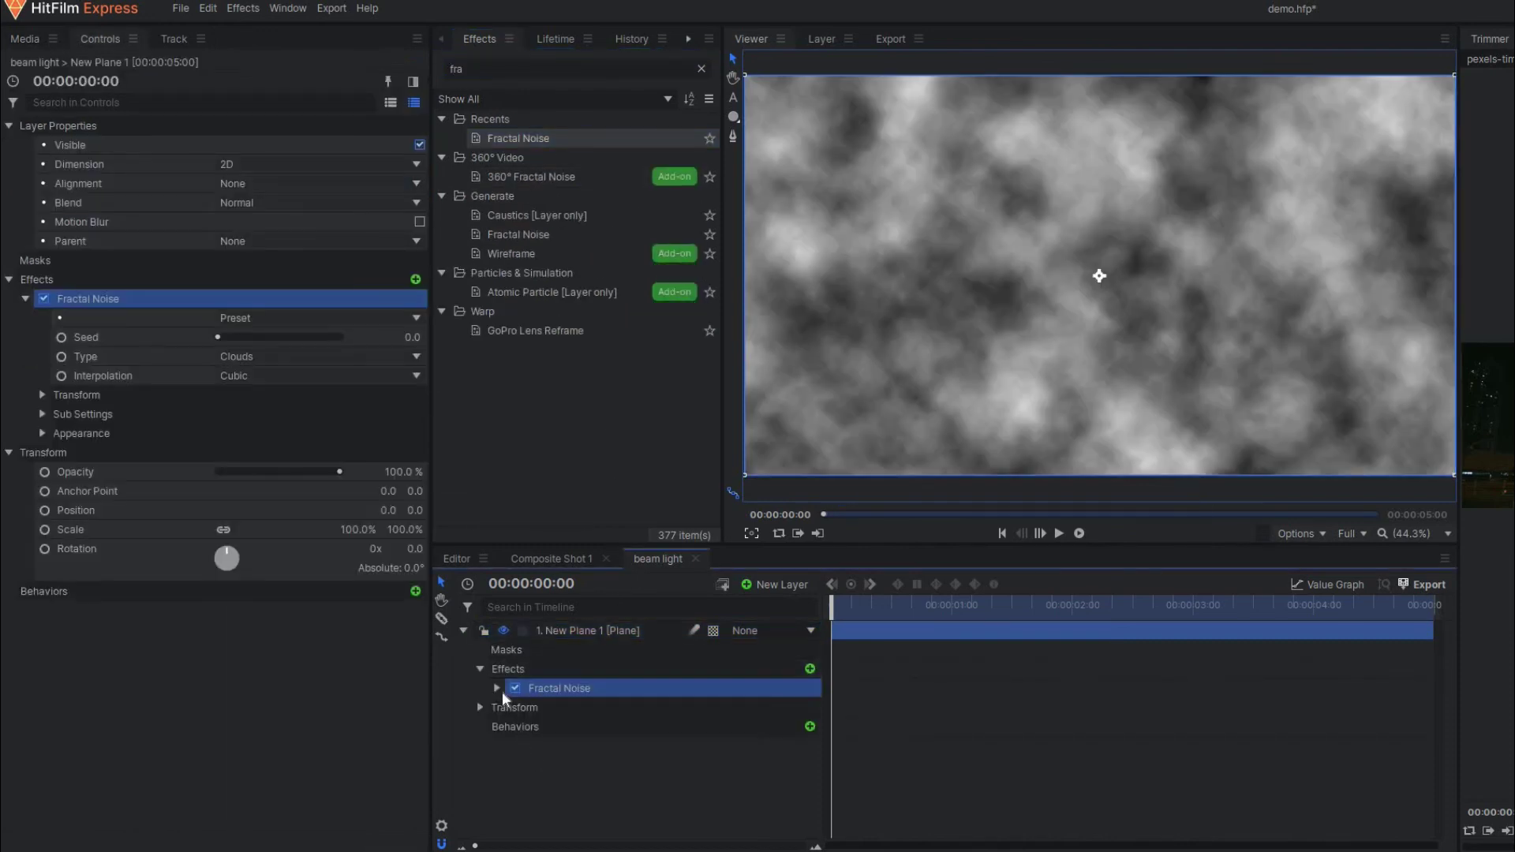
pyautogui.click(498, 689)
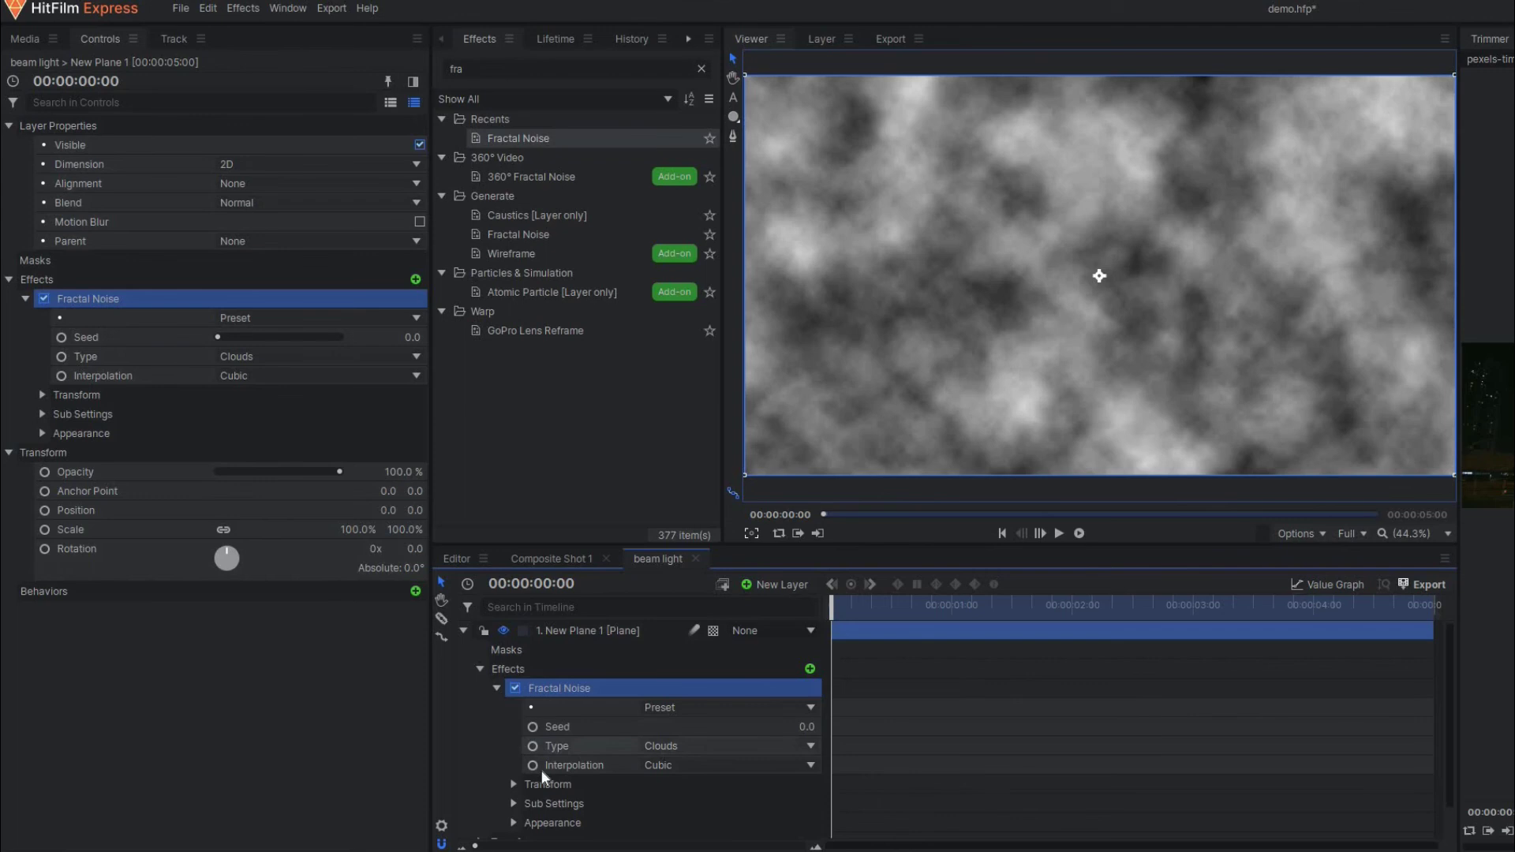
pyautogui.click(684, 749)
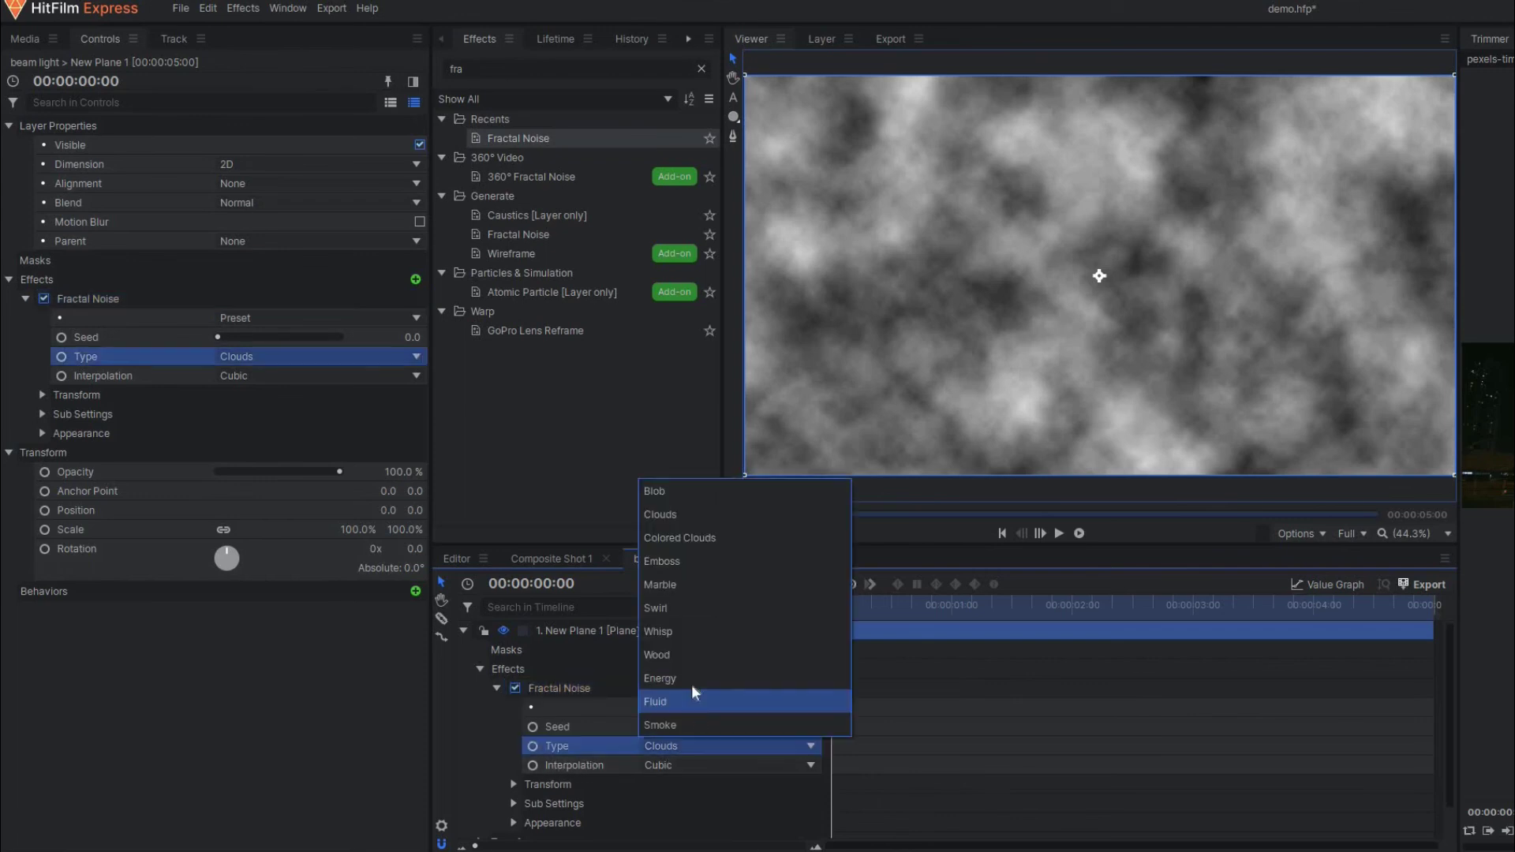
pyautogui.click(694, 678)
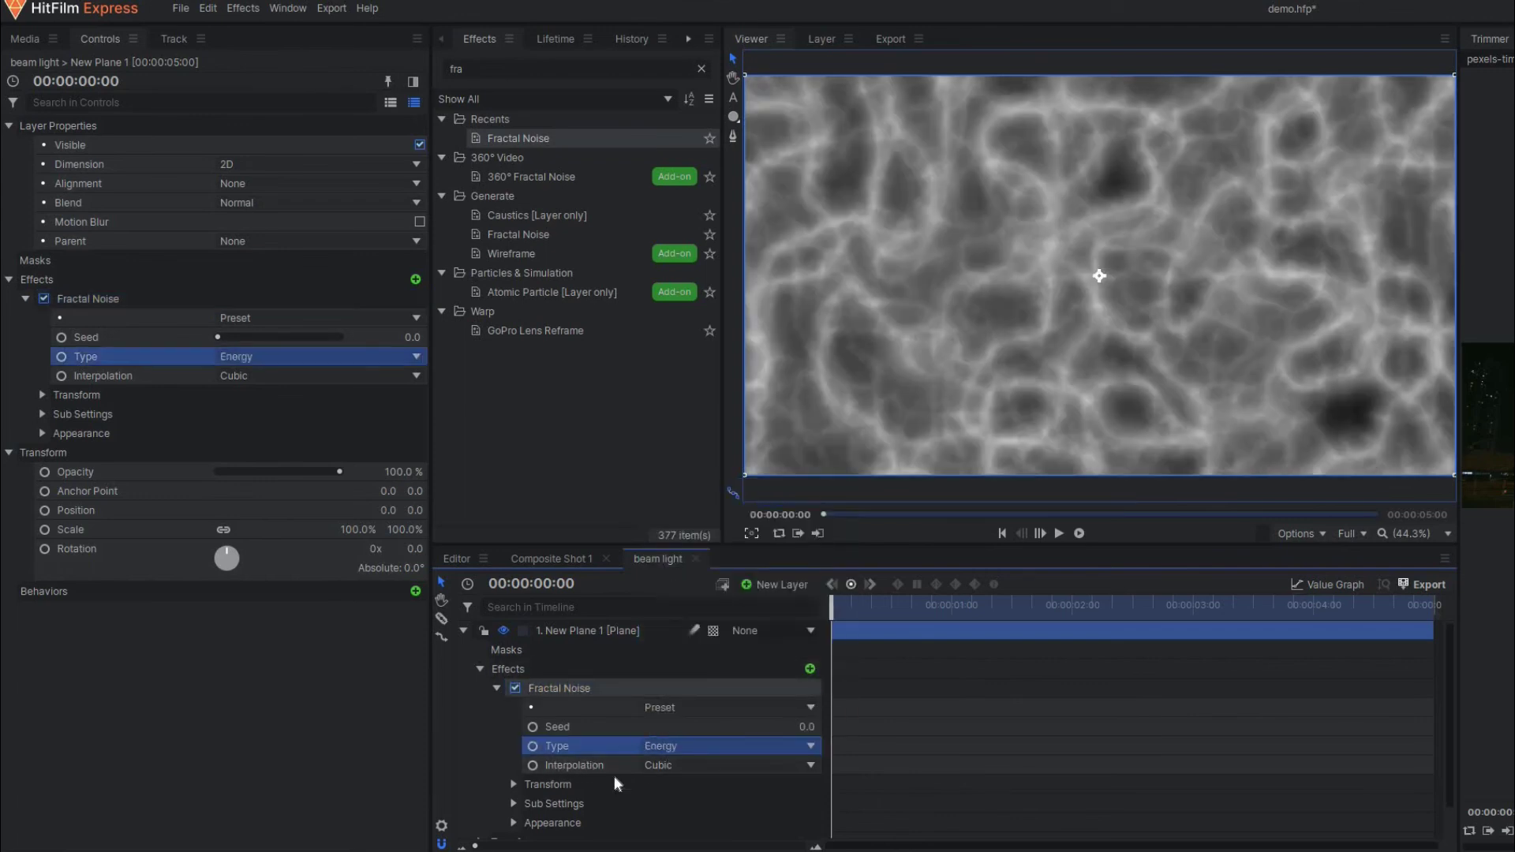
# Animate New Plane 1's Fractal Noise seed with keyframes from 0 at the first frame to 4 at the composite's end.
pyautogui.click(533, 727)
pyautogui.moveTo(832, 612); pyautogui.dragTo(1430, 656)
pyautogui.click(805, 726)
pyautogui.write('4')
pyautogui.press('Return')
pyautogui.click(841, 606)
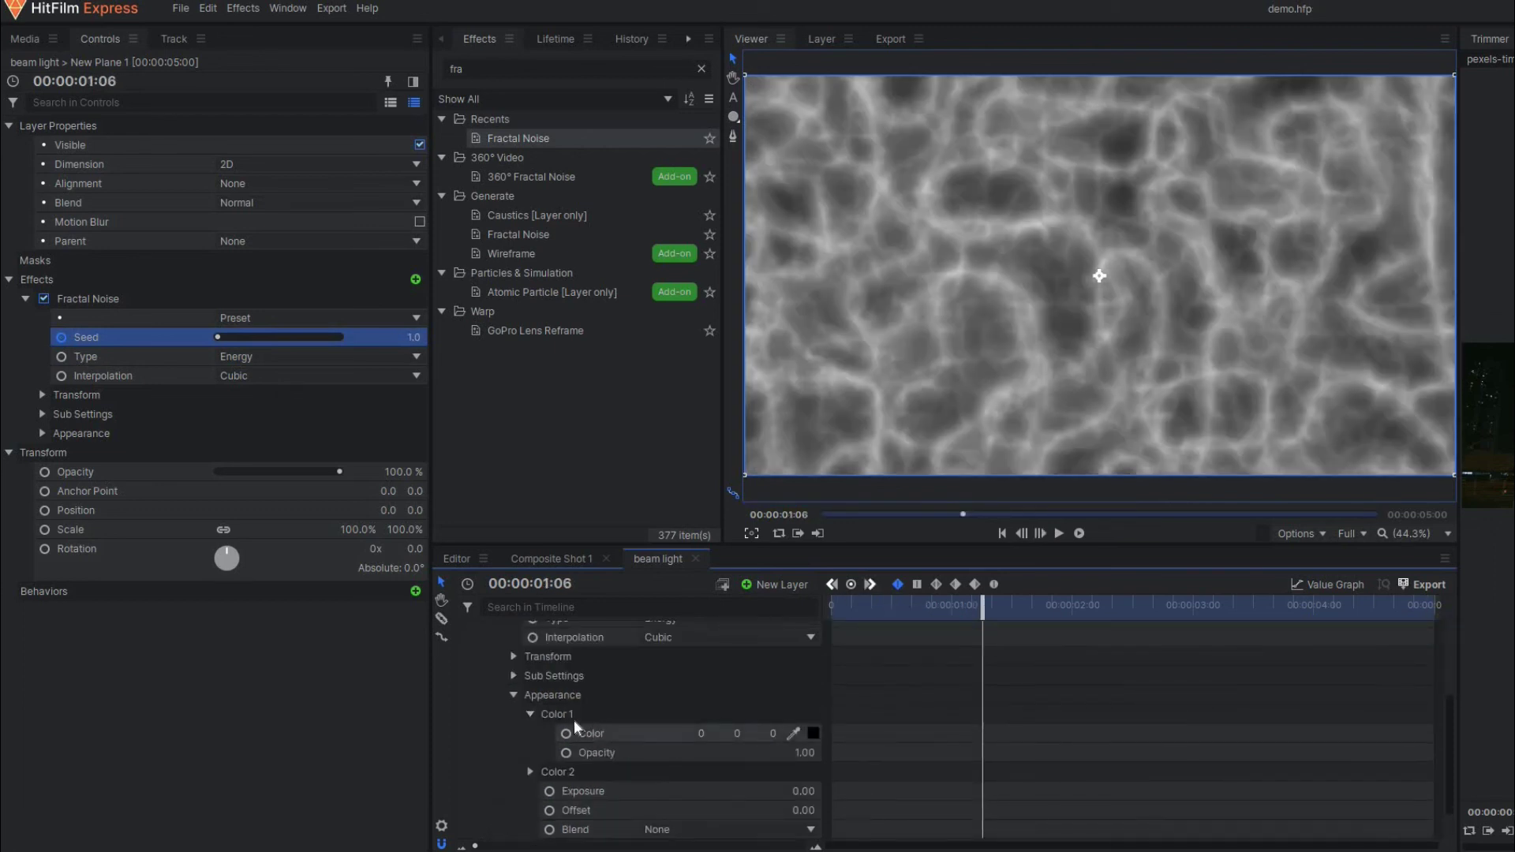
# Set the Fractal Noise's Color 2 to light blue (0, 170, 255) and raise its exposure to brighten the pattern.
pyautogui.click(530, 714)
pyautogui.click(530, 732)
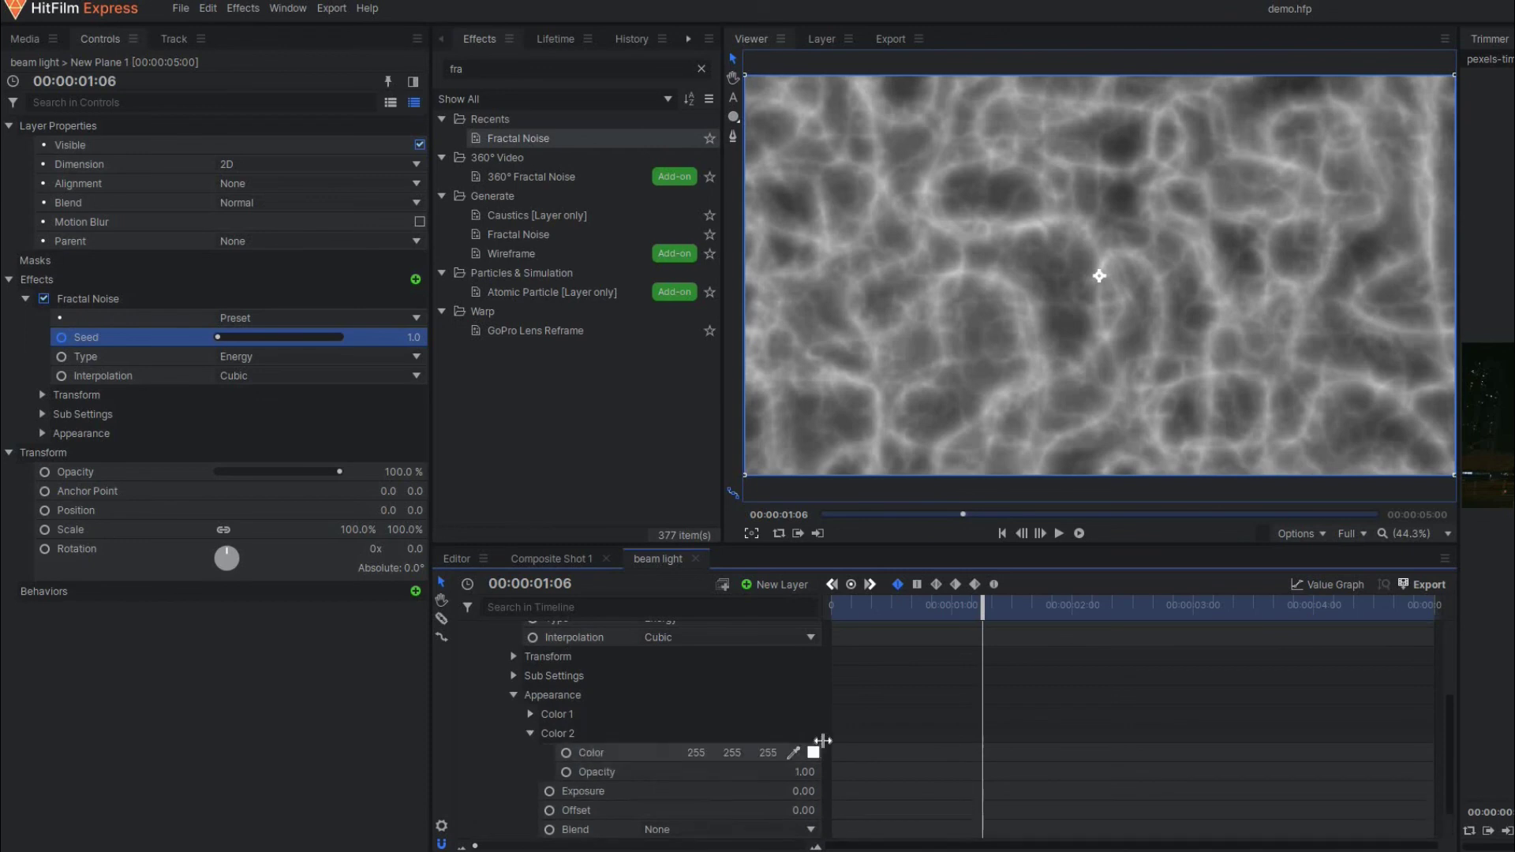
pyautogui.click(812, 753)
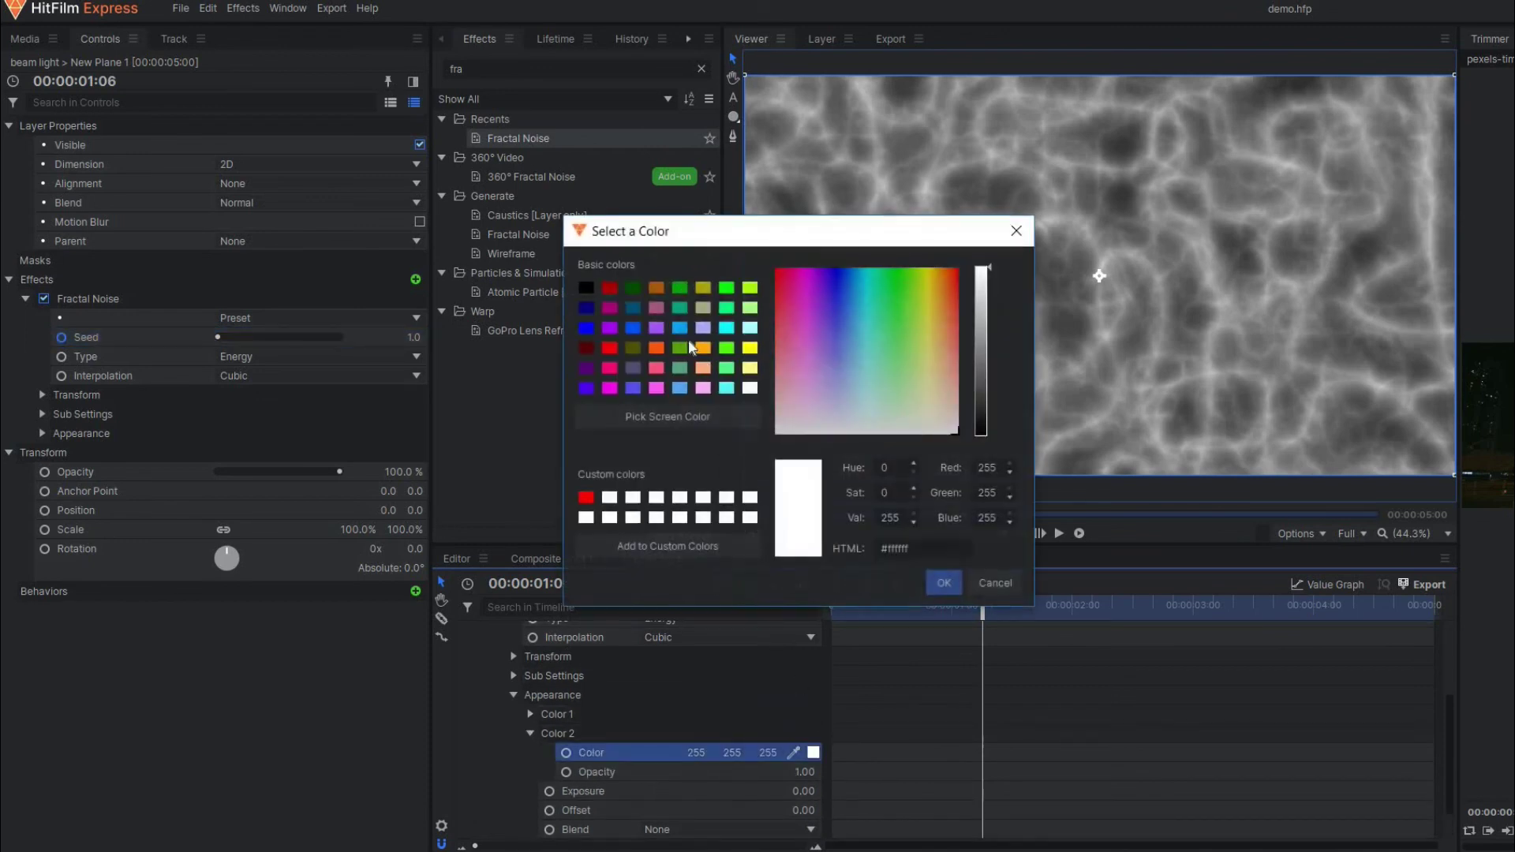
pyautogui.click(680, 328)
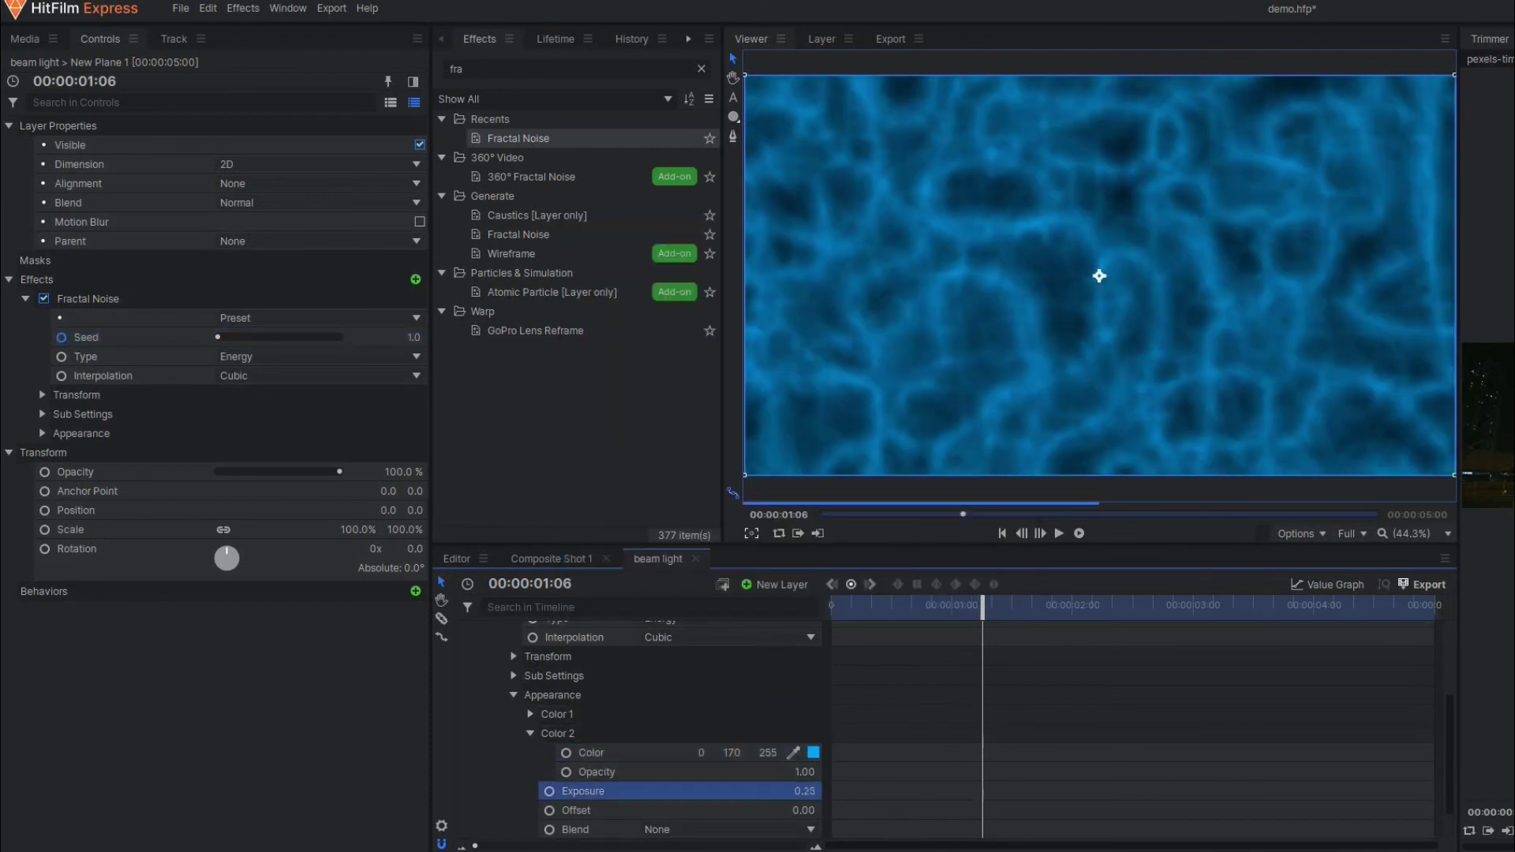
pyautogui.moveTo(781, 790); pyautogui.dragTo(795, 812)
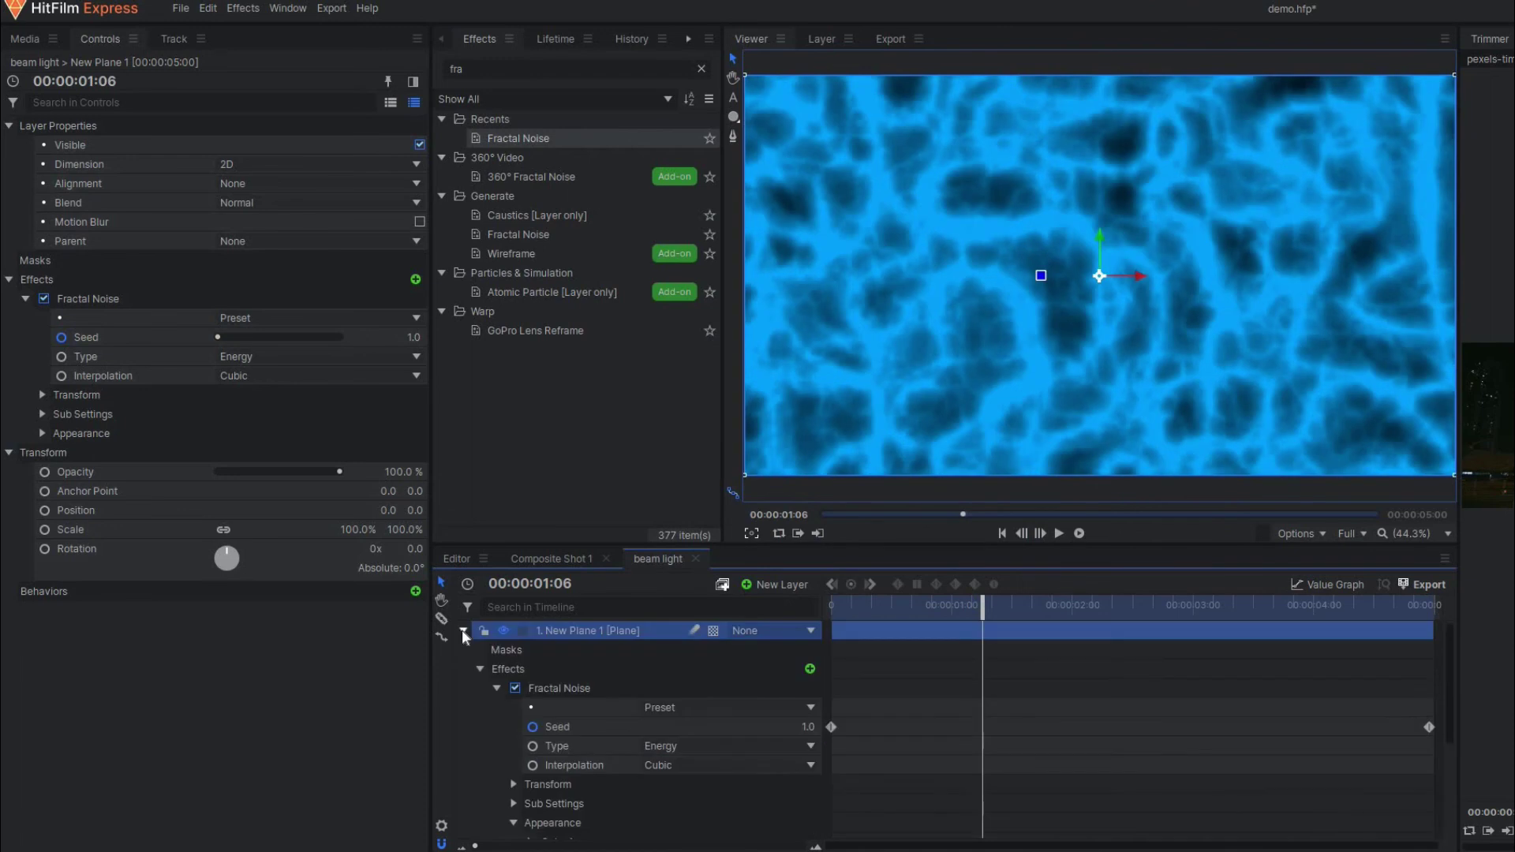
pyautogui.click(464, 632)
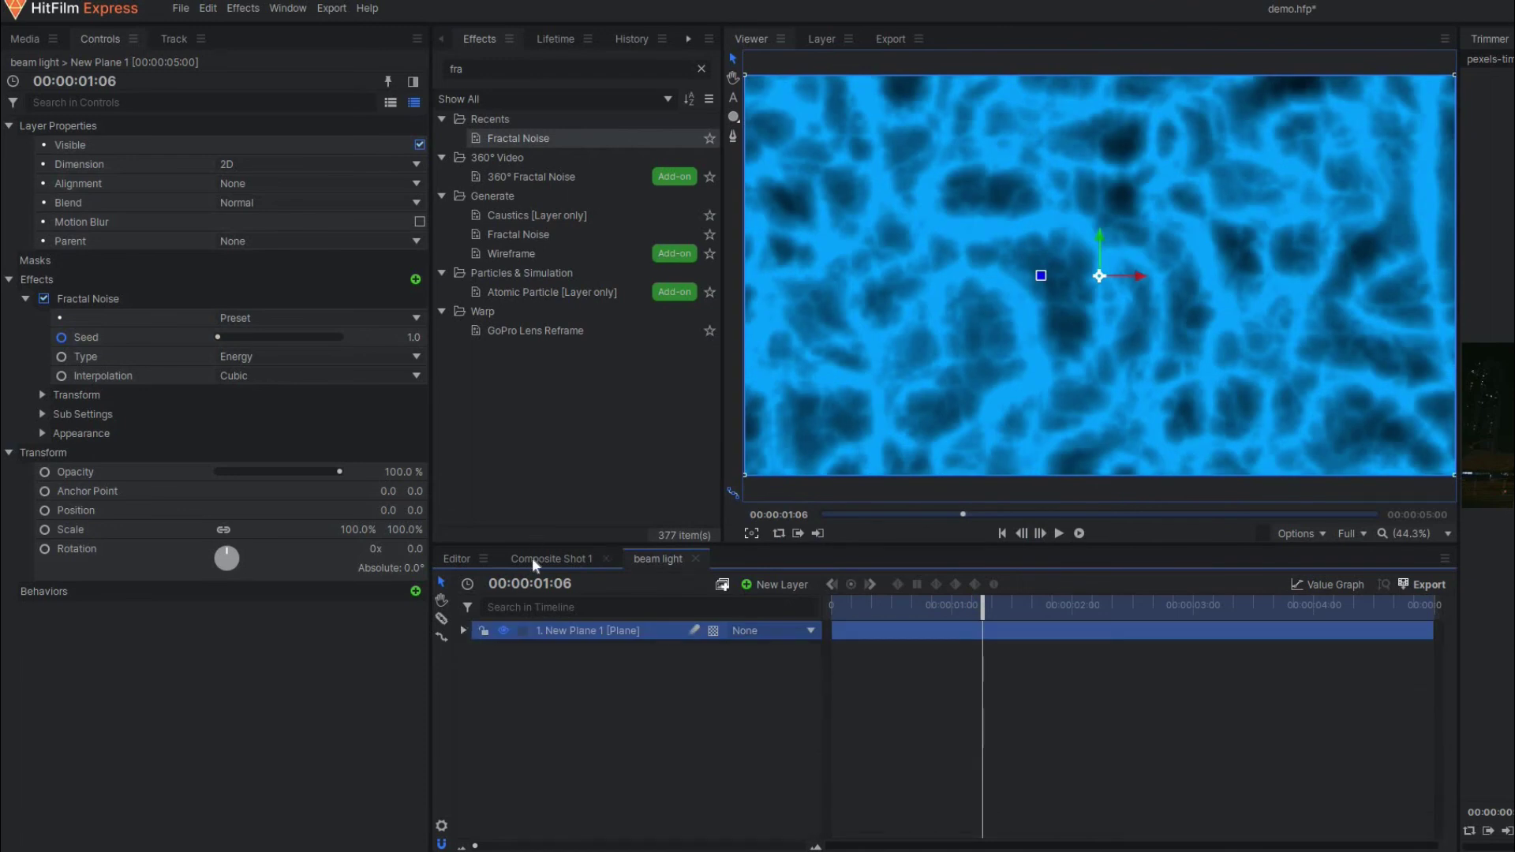
# Scrub through Composite Shot 1 to check the blue noise-textured beam over the night city clip.
pyautogui.click(532, 557)
pyautogui.moveTo(871, 611); pyautogui.dragTo(992, 610)
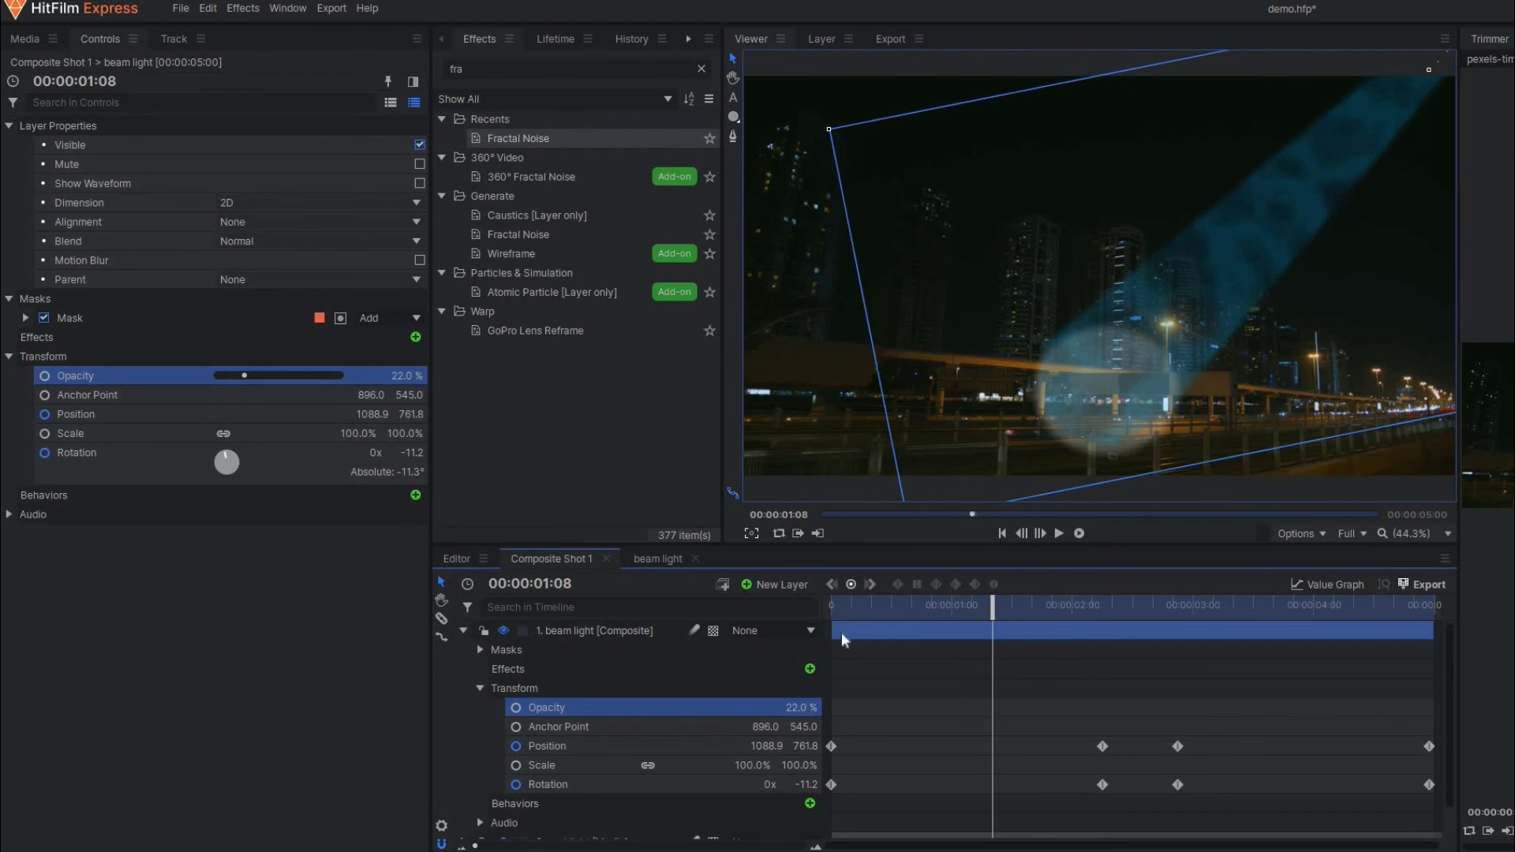
pyautogui.click(848, 609)
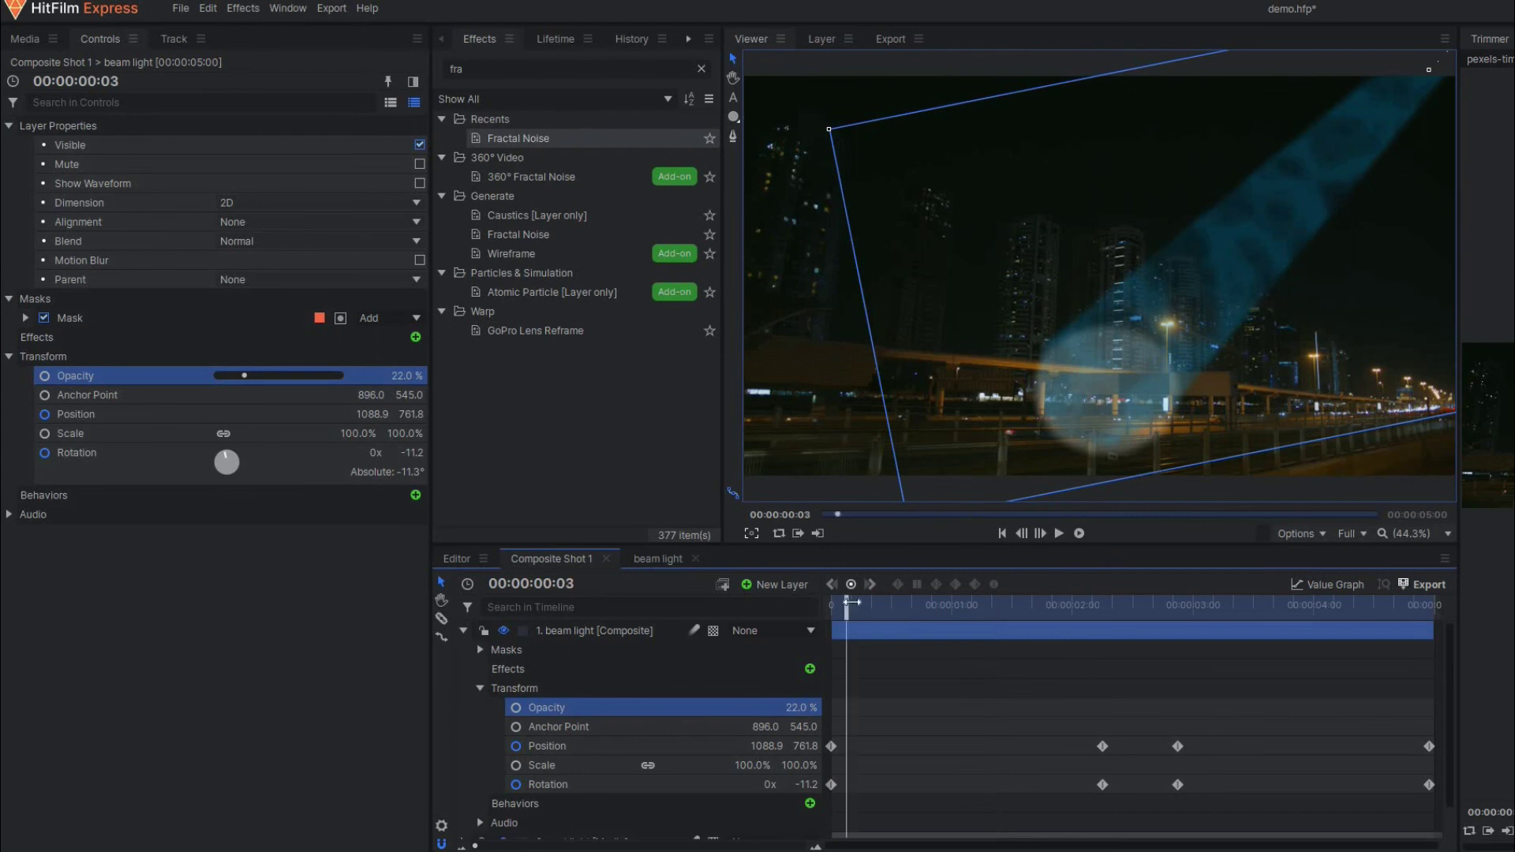